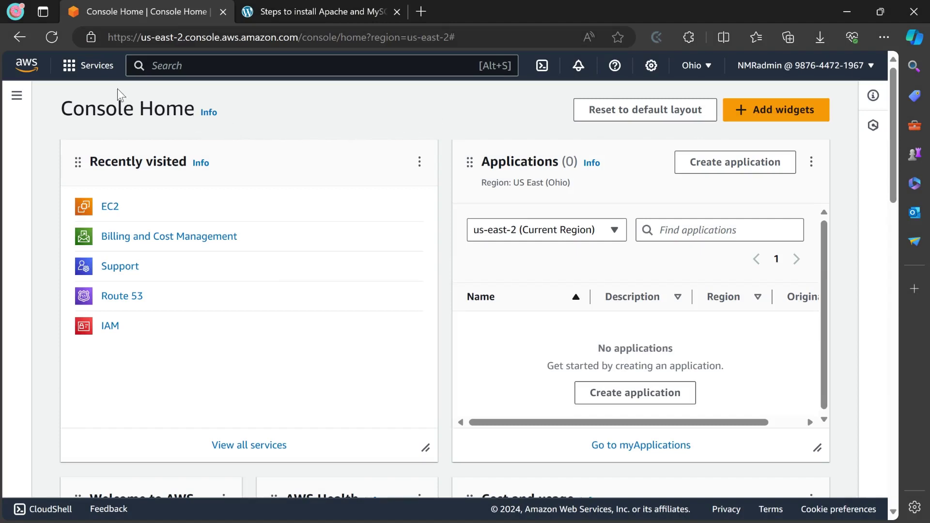
Open the VPC service from the Networking & Content Delivery category and start creating a new VPC
{"action": "left_click", "coordinate": [76, 70]}
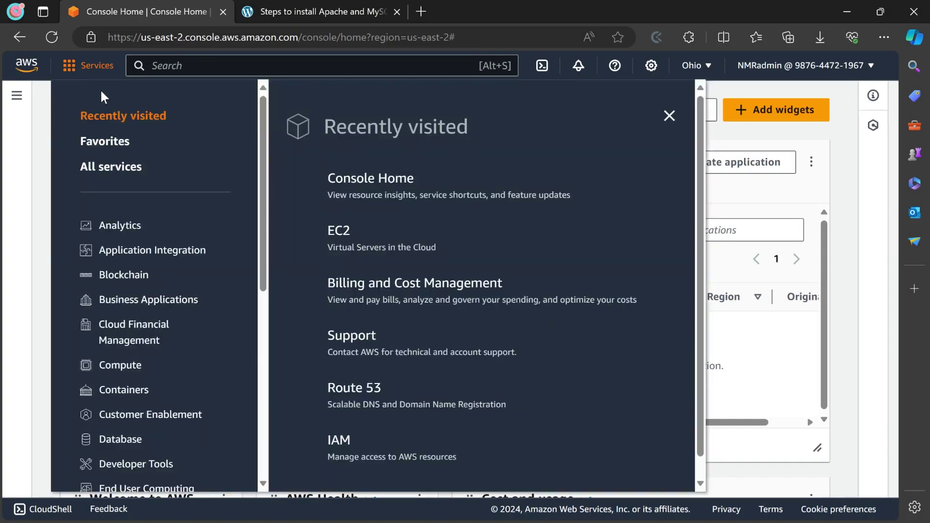
{"action": "scroll", "coordinate": [102, 91], "scroll_direction": "down", "scroll_amount": 6}
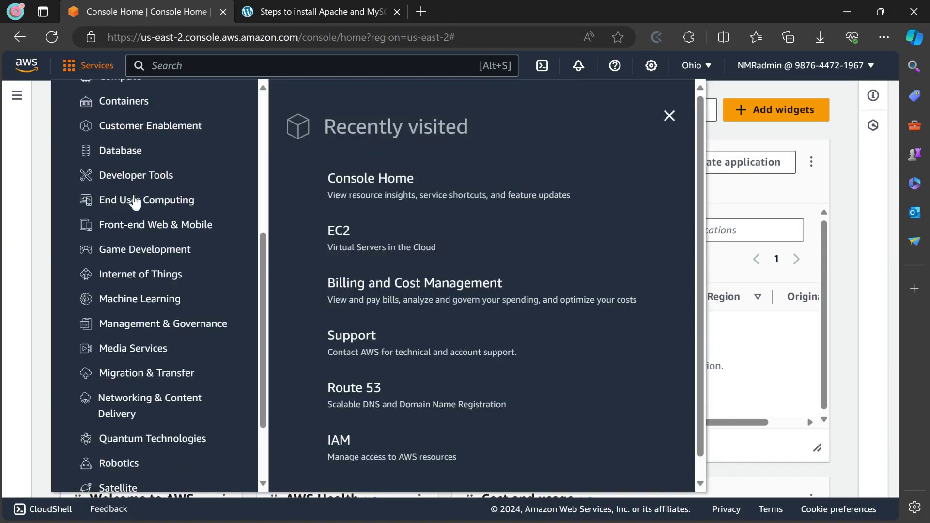
{"action": "left_click", "coordinate": [175, 405]}
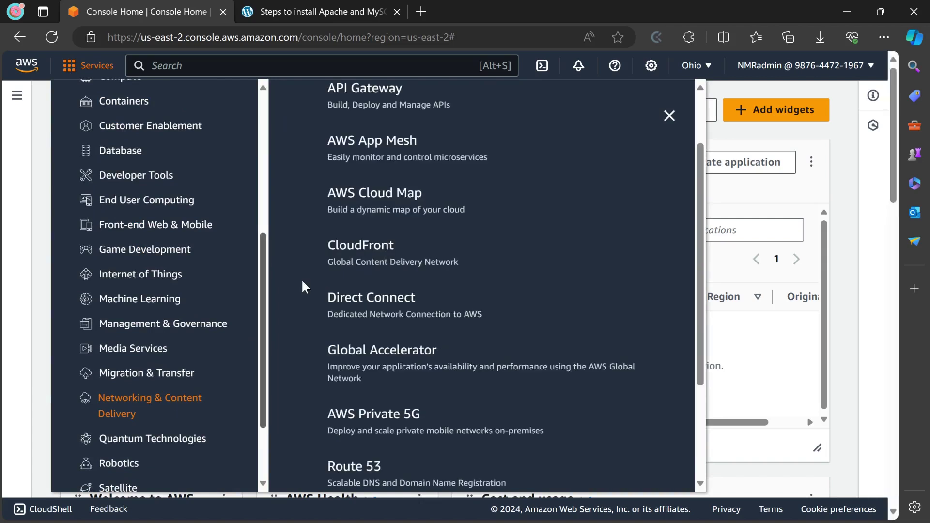
{"action": "scroll", "coordinate": [348, 218], "scroll_direction": "down", "scroll_amount": 3}
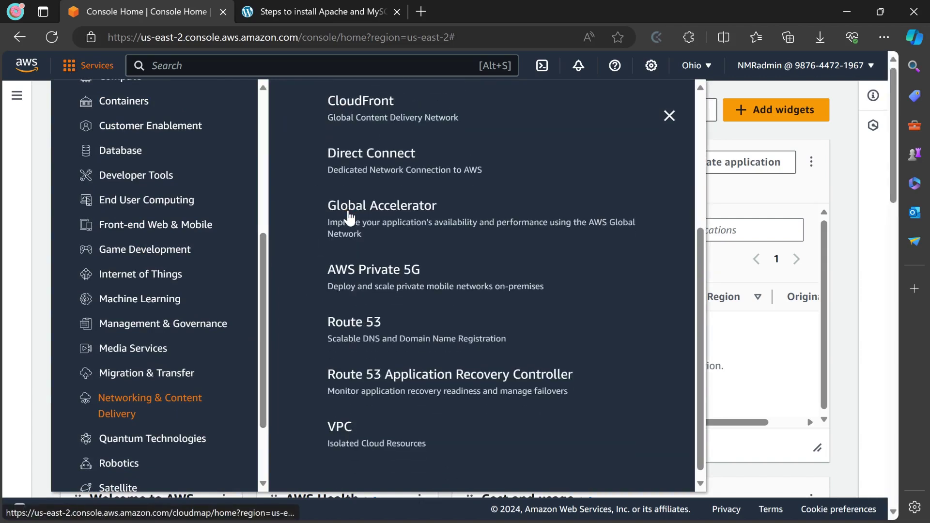
{"action": "left_click", "coordinate": [340, 421]}
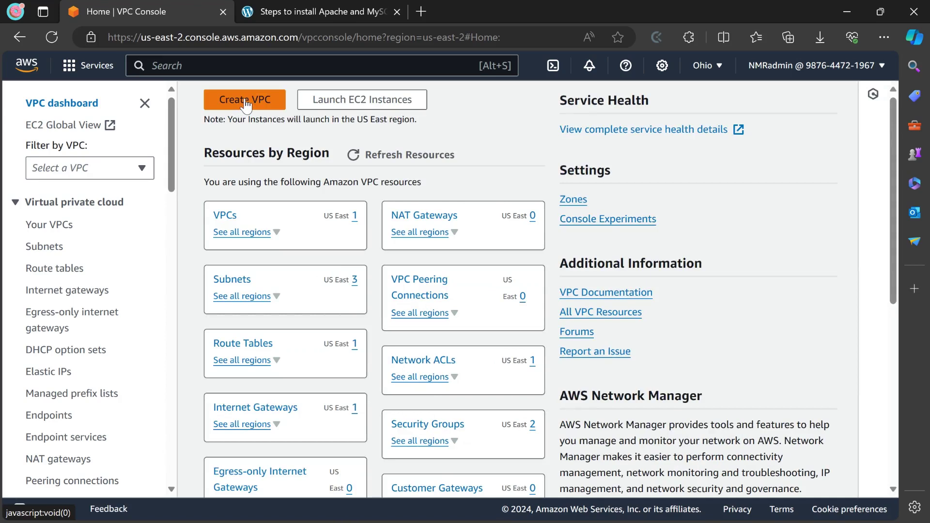
{"action": "left_click", "coordinate": [246, 102]}
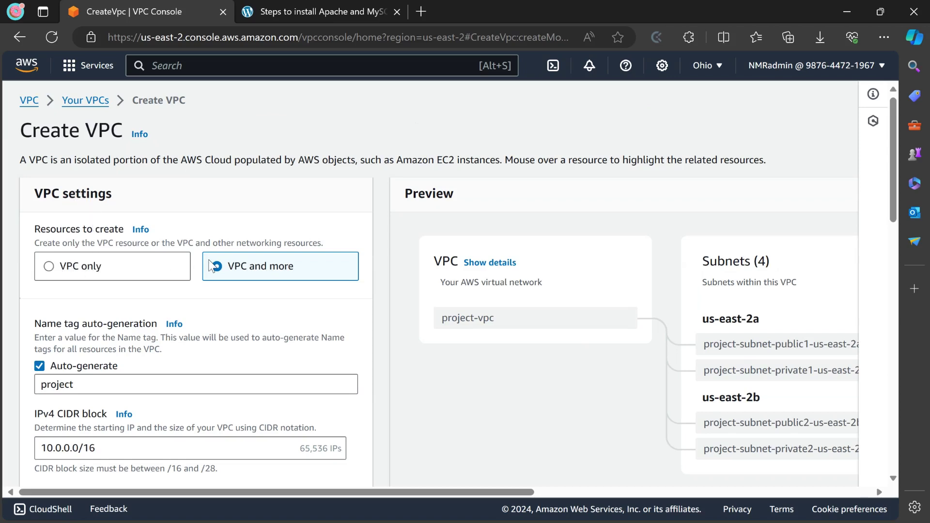
Compare the VPC only and VPC and more options, and examine the preview of subnets, route tables and network connections
{"action": "left_click", "coordinate": [62, 273]}
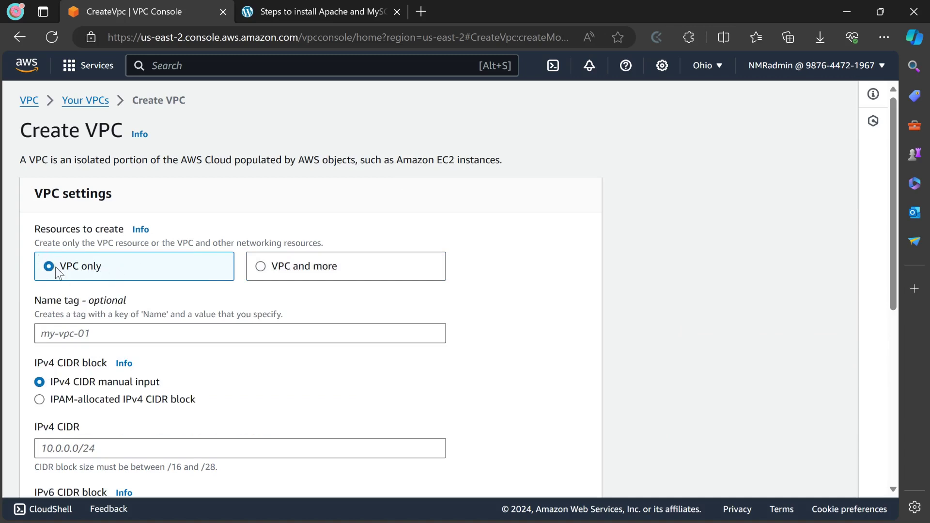
{"action": "left_click", "coordinate": [261, 269]}
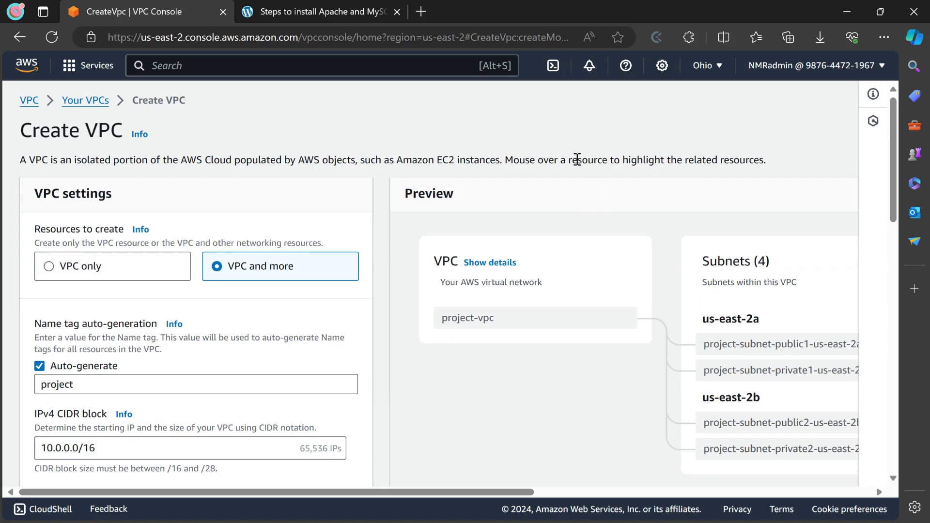
{"action": "scroll", "coordinate": [643, 193], "scroll_direction": "right", "scroll_amount": 10}
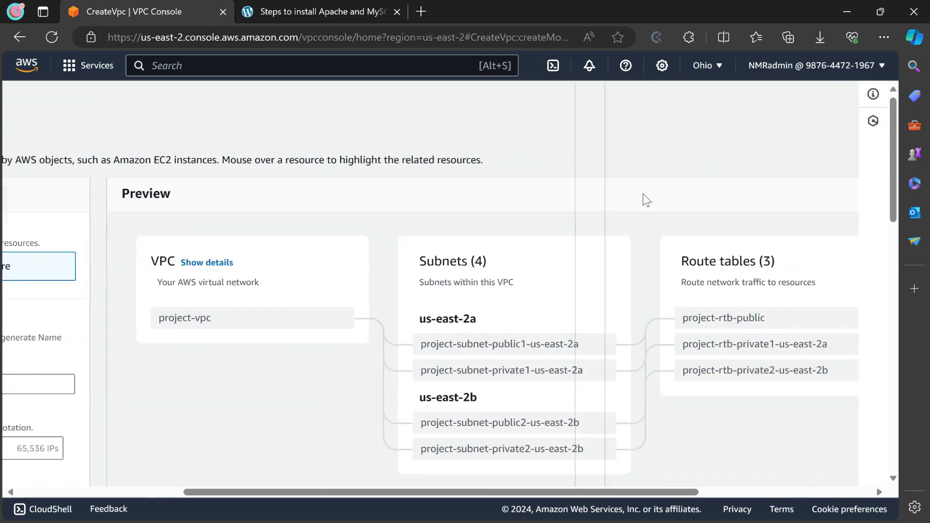
{"action": "scroll", "coordinate": [618, 210], "scroll_direction": "right", "scroll_amount": 3}
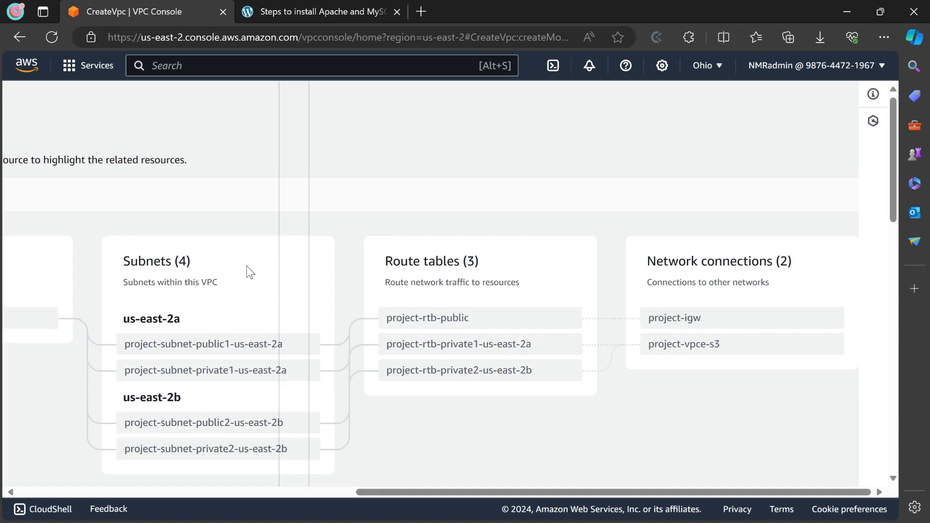
{"action": "scroll", "coordinate": [250, 272], "scroll_direction": "left", "scroll_amount": 10}
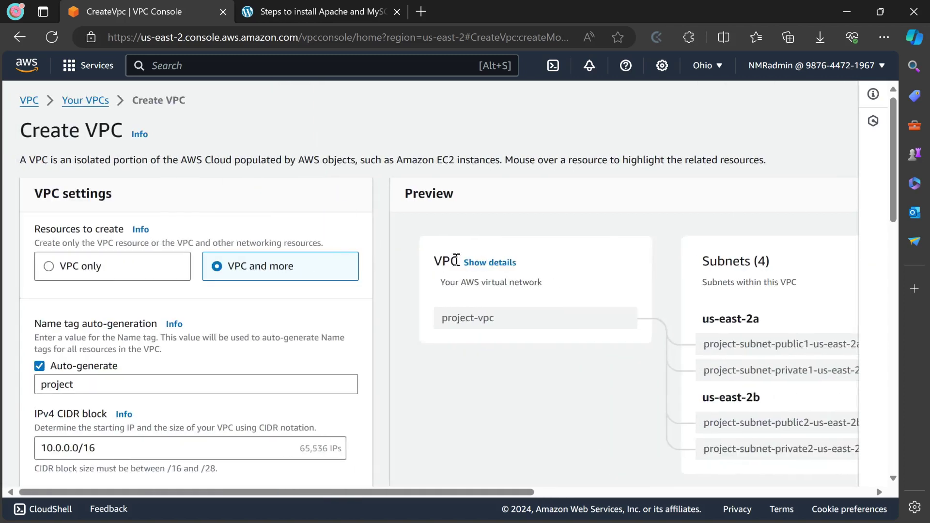
{"action": "scroll", "coordinate": [571, 245], "scroll_direction": "right", "scroll_amount": 10}
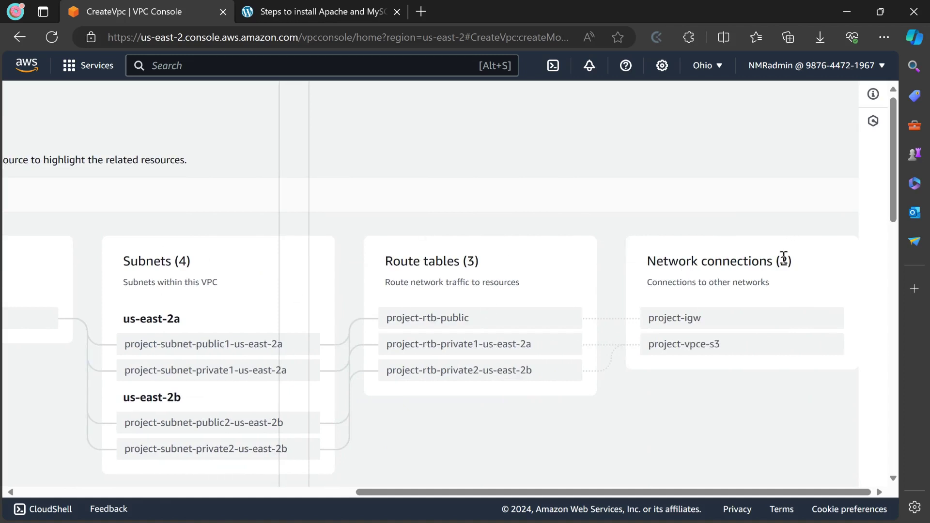
{"action": "scroll", "coordinate": [322, 295], "scroll_direction": "left", "scroll_amount": 10}
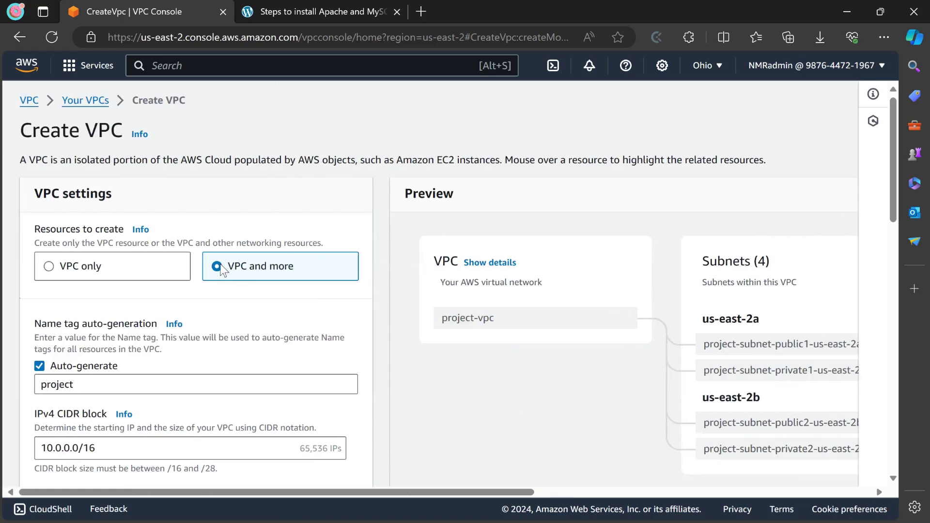
Set the auto-generated name tag for the VPC resources to Learning-vpc-web-server
{"action": "scroll", "coordinate": [150, 340], "scroll_direction": "down", "scroll_amount": 3}
{"action": "left_click", "coordinate": [95, 247]}
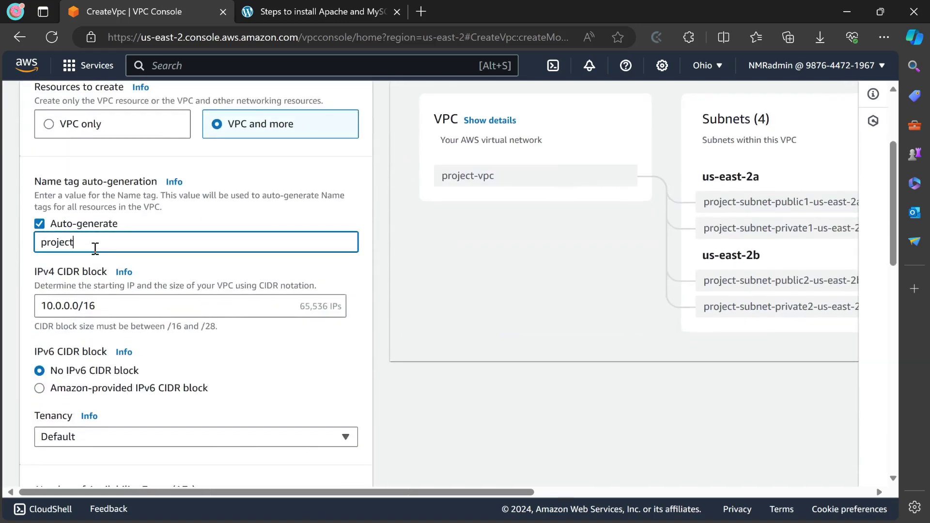
{"action": "key", "text": "BackSpace"}
{"action": "key", "text": "BackSpace"}
{"action": "key", "text": "BackSpace"}
{"action": "key", "text": "BackSpace"}
{"action": "key", "text": "BackSpace"}
{"action": "key", "text": "BackSpace"}
{"action": "key", "text": "BackSpace"}
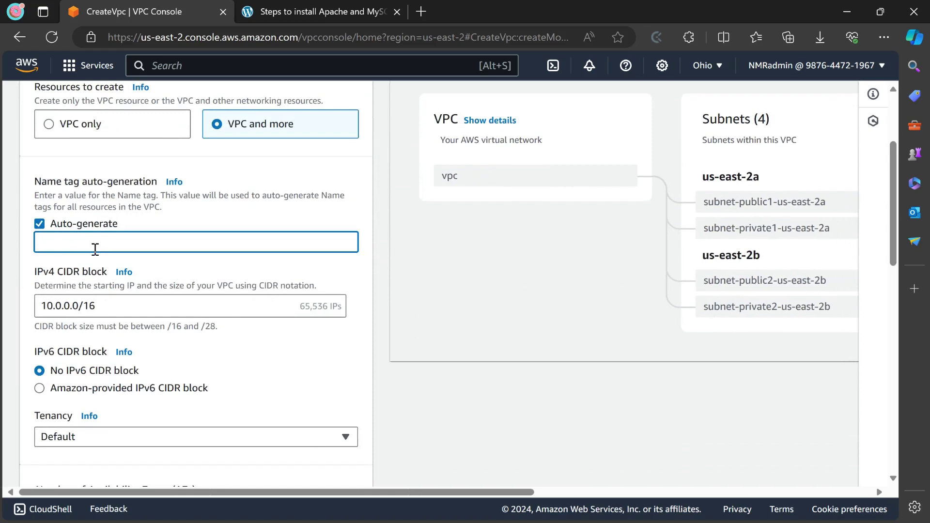
{"action": "type", "text": "Learnin"}
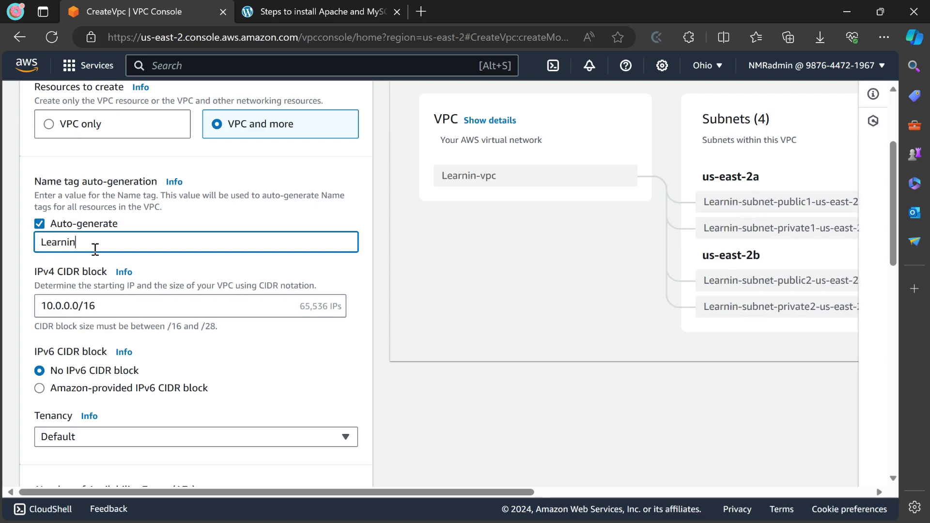
{"action": "type", "text": "g-"}
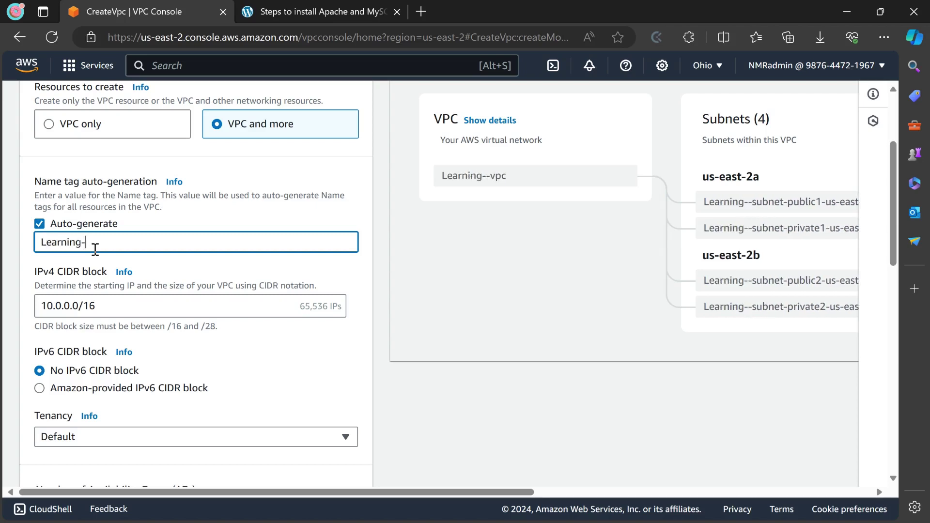
{"action": "type", "text": "vpc-web-server"}
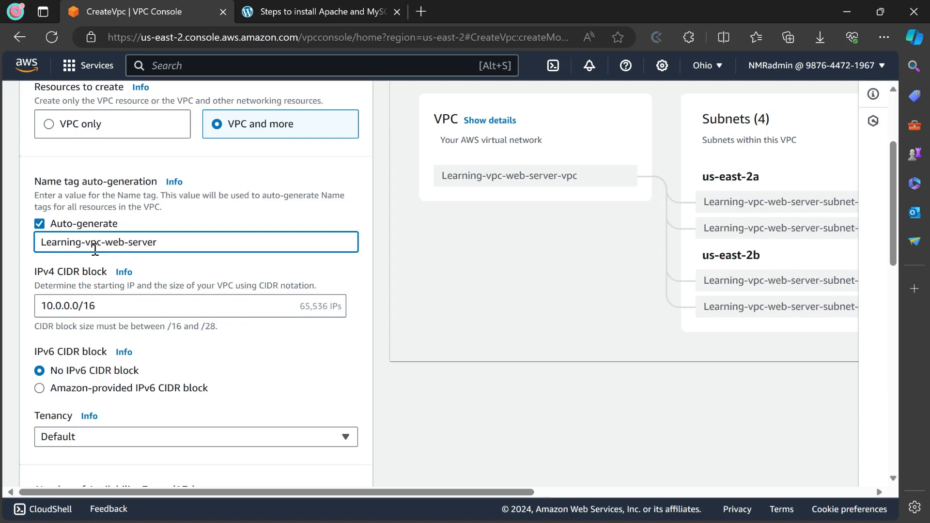
{"action": "type", "text": "-"}
Examine the IPv4 CIDR block and its address count, along with the IPv6 and tenancy settings
{"action": "scroll", "coordinate": [110, 260], "scroll_direction": "down", "scroll_amount": 3}
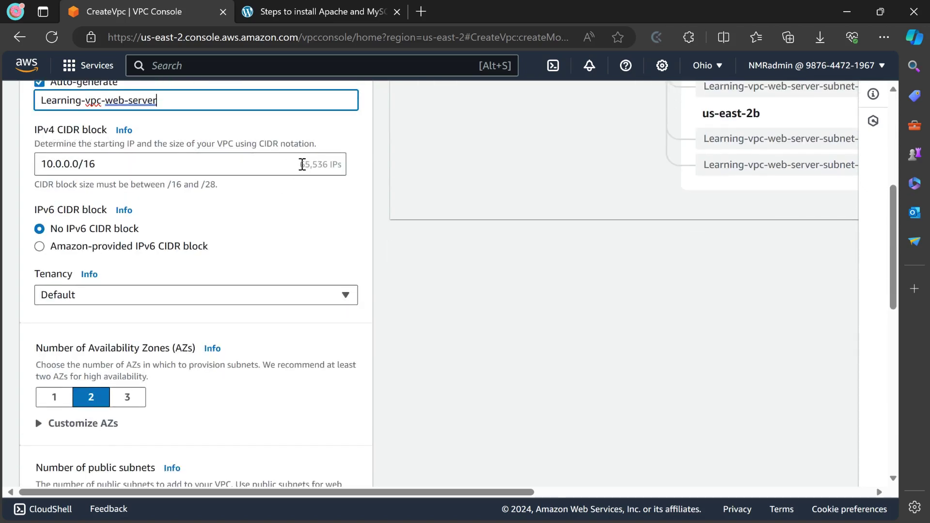
{"action": "left_click_drag", "start_coordinate": [301, 164], "coordinate": [354, 170]}
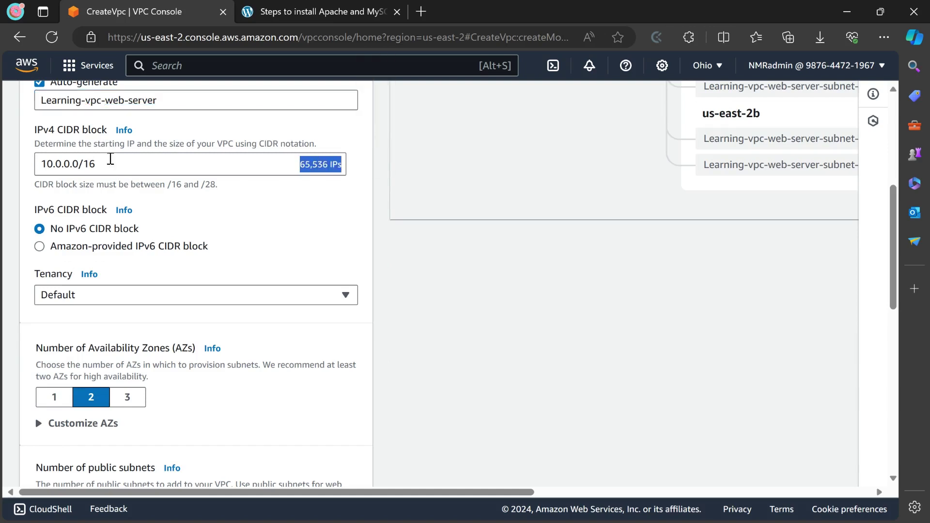
{"action": "left_click", "coordinate": [118, 164]}
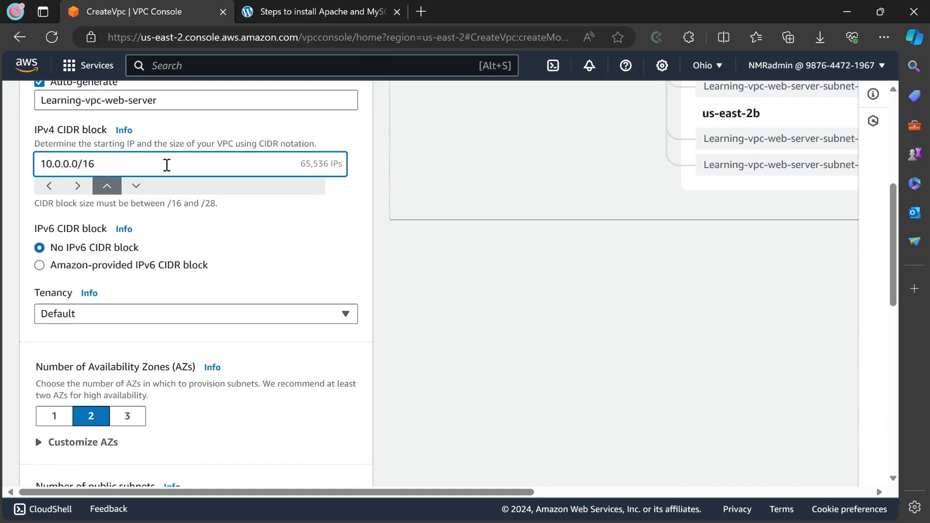
{"action": "left_click", "coordinate": [380, 240]}
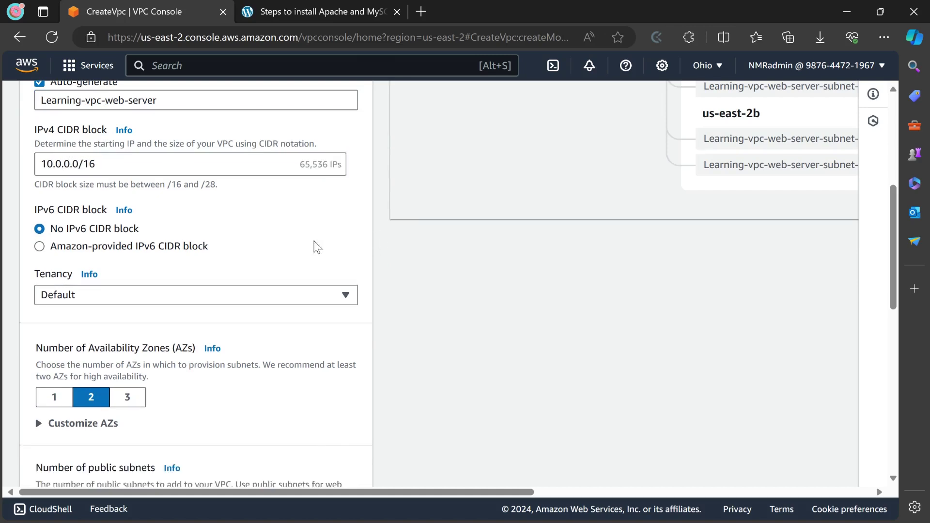
{"action": "scroll", "coordinate": [97, 208], "scroll_direction": "down", "scroll_amount": 3}
{"action": "scroll", "coordinate": [63, 212], "scroll_direction": "up", "scroll_amount": 3}
Set the number of Availability Zones to 1 and check the subnets in the VPC preview
{"action": "scroll", "coordinate": [281, 255], "scroll_direction": "down", "scroll_amount": 3}
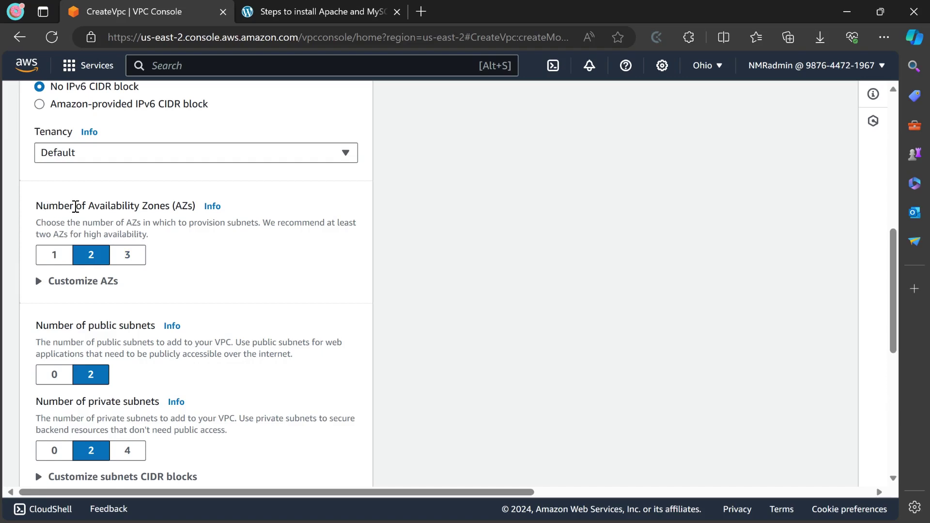
{"action": "scroll", "coordinate": [440, 254], "scroll_direction": "up", "scroll_amount": 5}
{"action": "scroll", "coordinate": [704, 214], "scroll_direction": "up", "scroll_amount": 3}
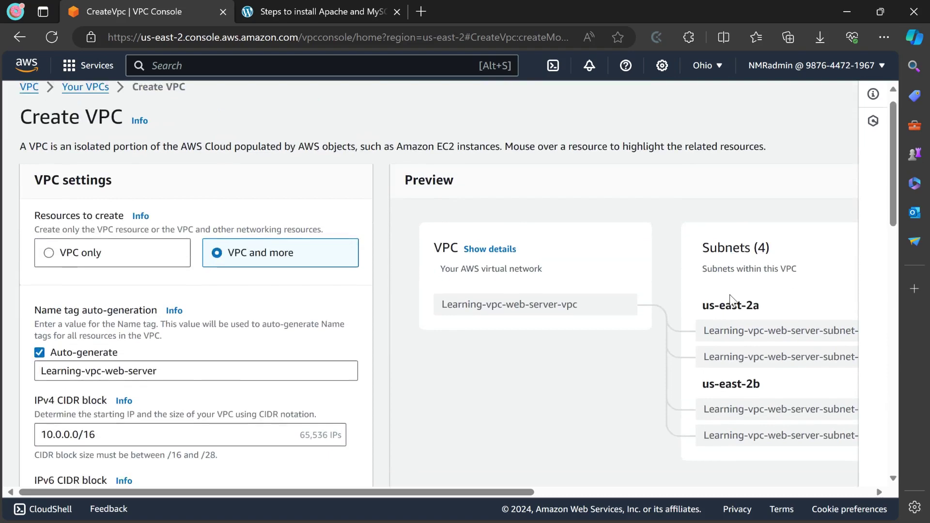
{"action": "scroll", "coordinate": [722, 244], "scroll_direction": "down", "scroll_amount": 3}
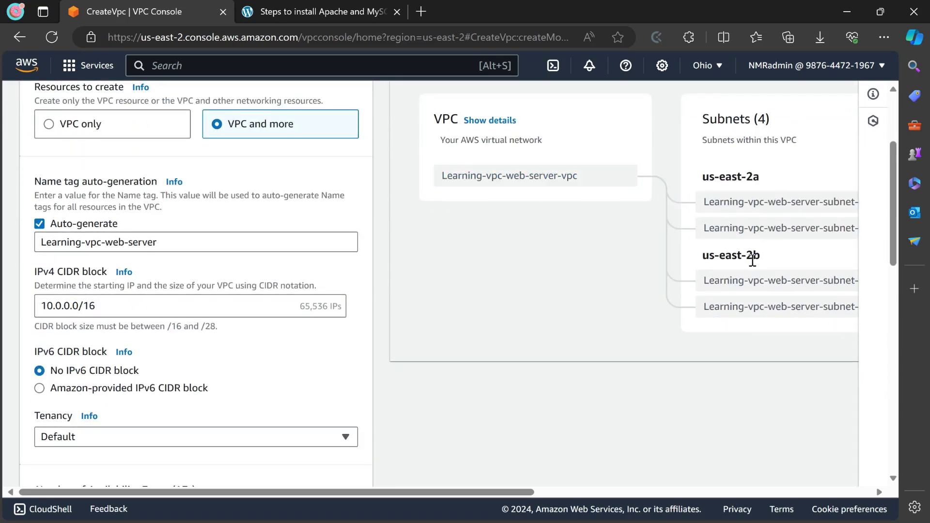
{"action": "scroll", "coordinate": [473, 306], "scroll_direction": "down", "scroll_amount": 6}
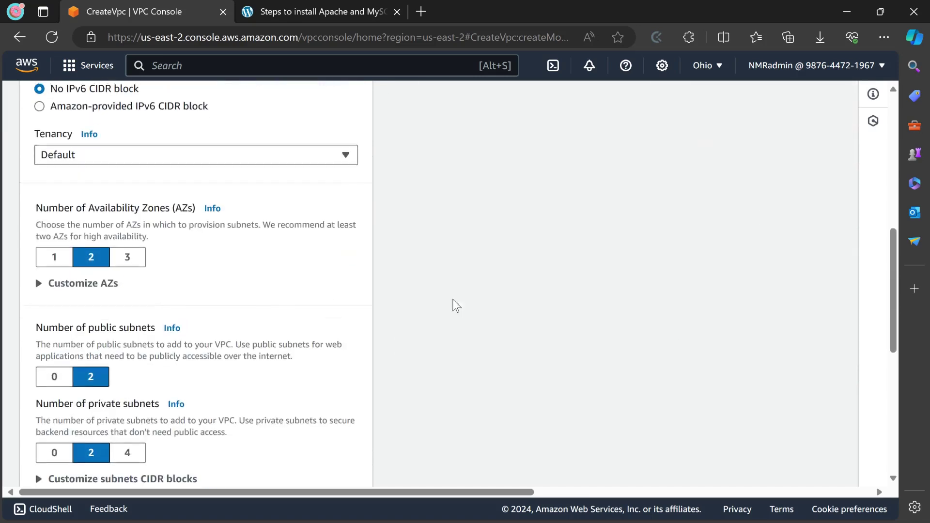
{"action": "left_click", "coordinate": [51, 256]}
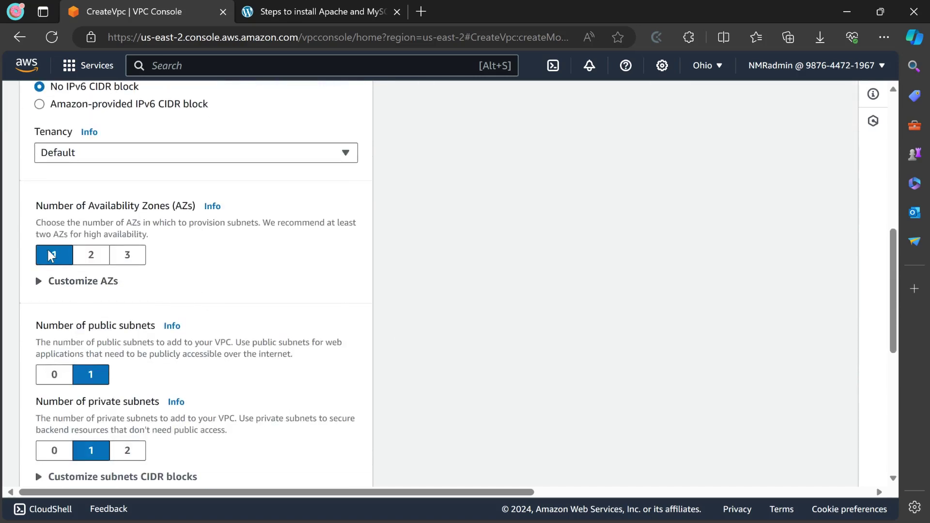
{"action": "scroll", "coordinate": [553, 278], "scroll_direction": "up", "scroll_amount": 6}
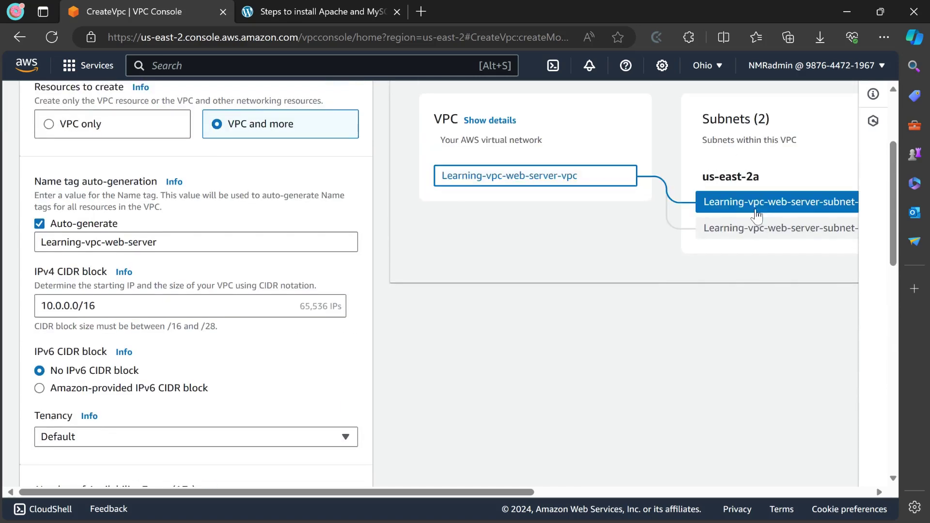
Set the number of private subnets to 0 and check the subnets and route tables in the preview
{"action": "scroll", "coordinate": [625, 241], "scroll_direction": "down", "scroll_amount": 9}
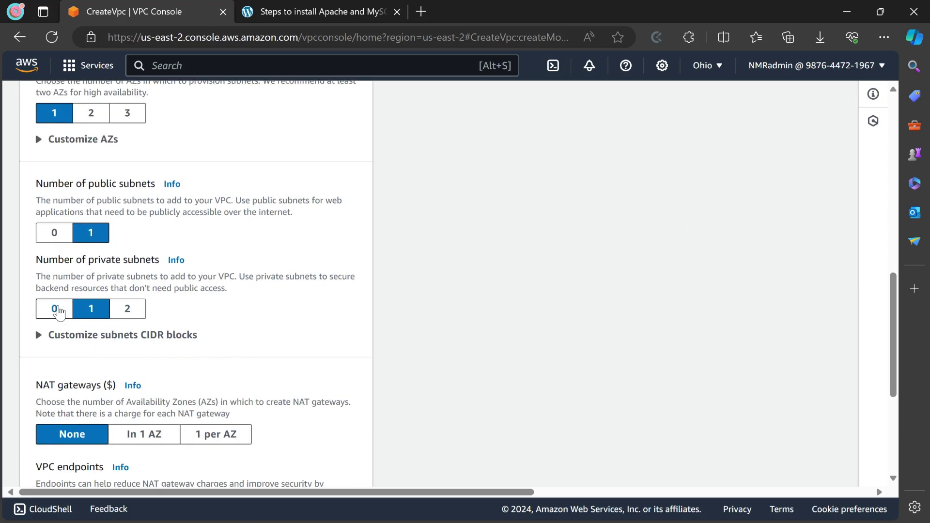
{"action": "left_click", "coordinate": [59, 313]}
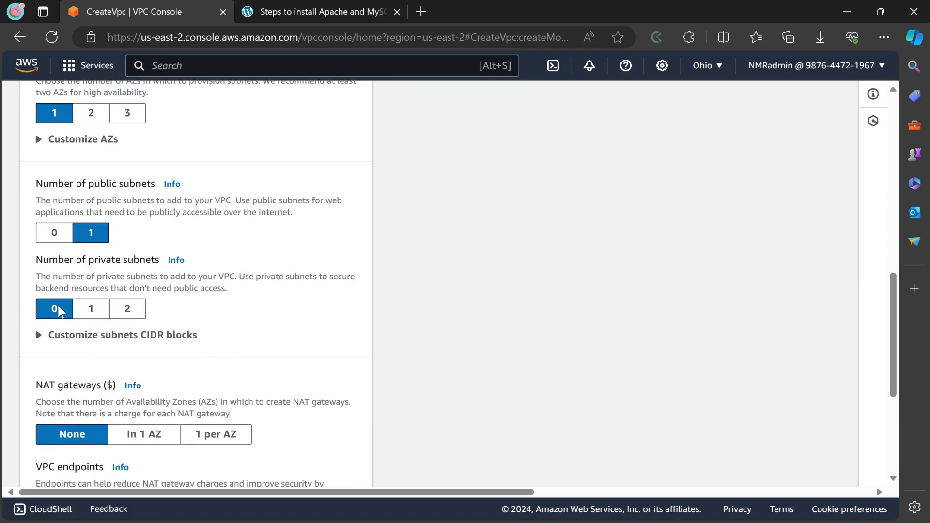
{"action": "left_click_drag", "start_coordinate": [893, 297], "coordinate": [880, 154]}
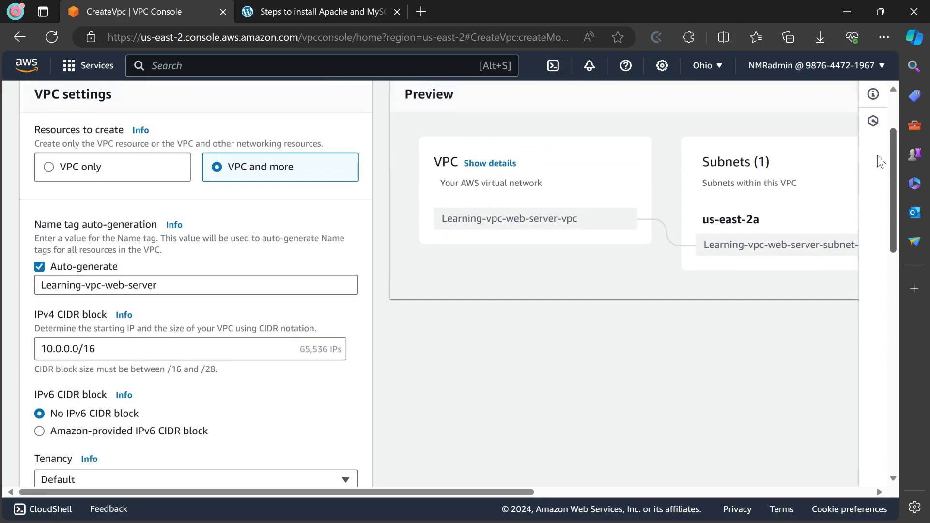
{"action": "scroll", "coordinate": [756, 243], "scroll_direction": "right", "scroll_amount": 5}
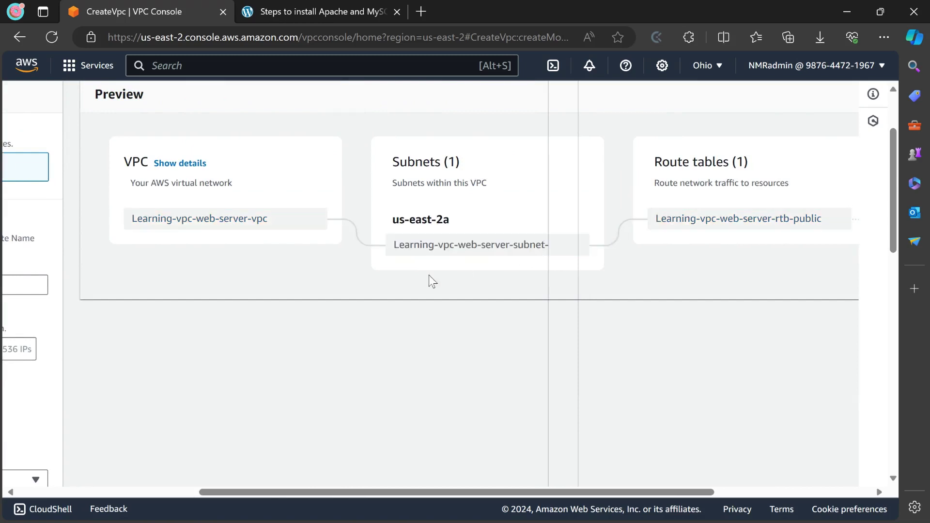
{"action": "scroll", "coordinate": [198, 336], "scroll_direction": "down", "scroll_amount": 5}
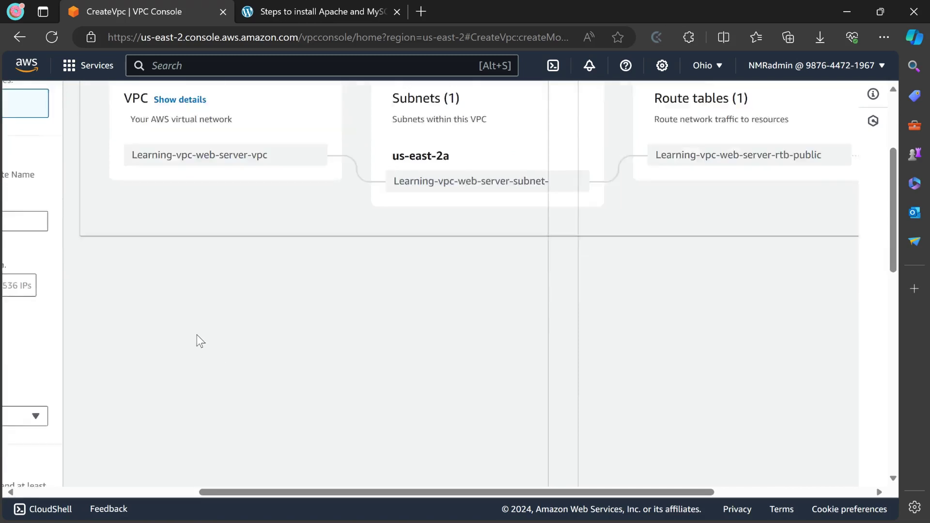
{"action": "scroll", "coordinate": [197, 335], "scroll_direction": "left", "scroll_amount": 5}
Set the VPC endpoints to None and check the network connections in the VPC preview
{"action": "scroll", "coordinate": [192, 347], "scroll_direction": "down", "scroll_amount": 5}
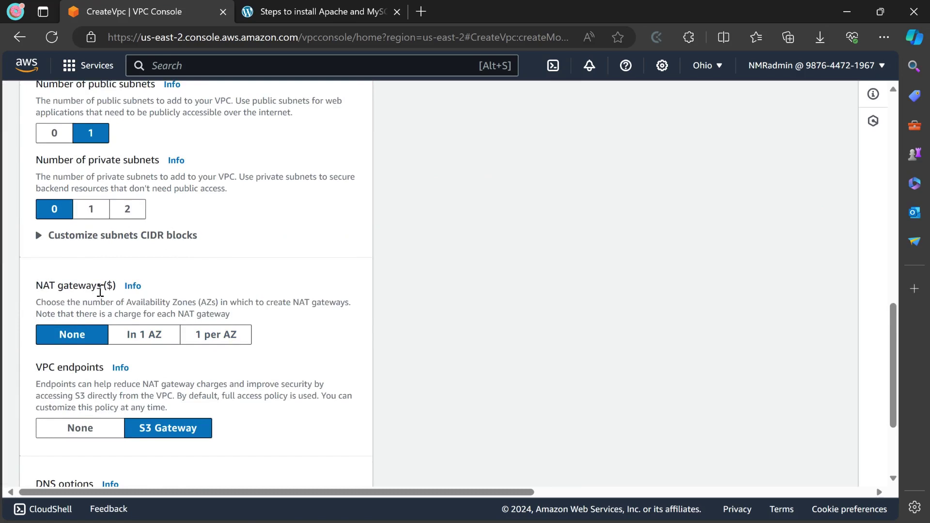
{"action": "scroll", "coordinate": [68, 262], "scroll_direction": "down", "scroll_amount": 3}
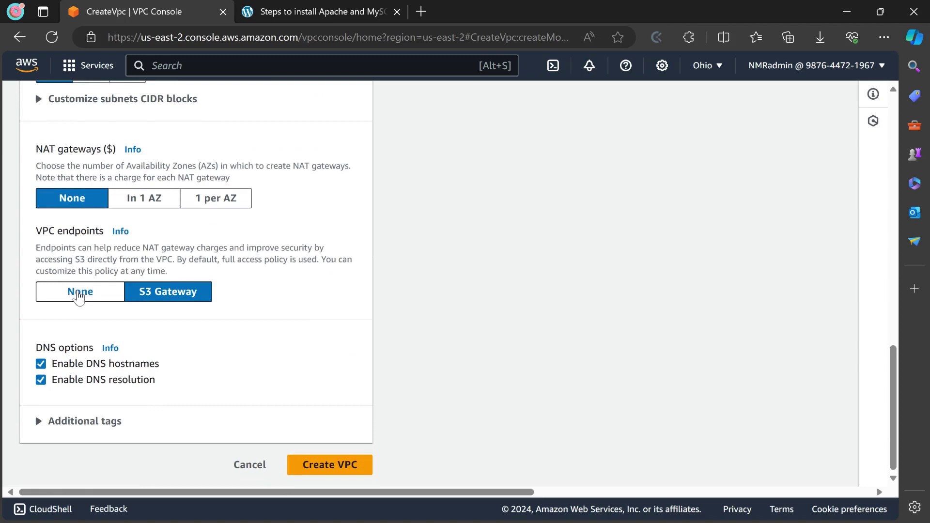
{"action": "left_click", "coordinate": [79, 296]}
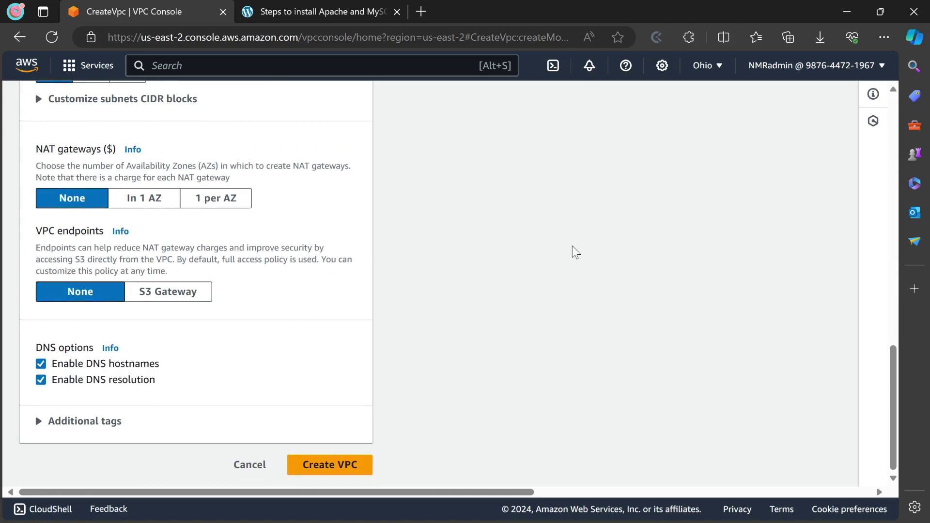
{"action": "left_click_drag", "start_coordinate": [894, 358], "coordinate": [867, 140]}
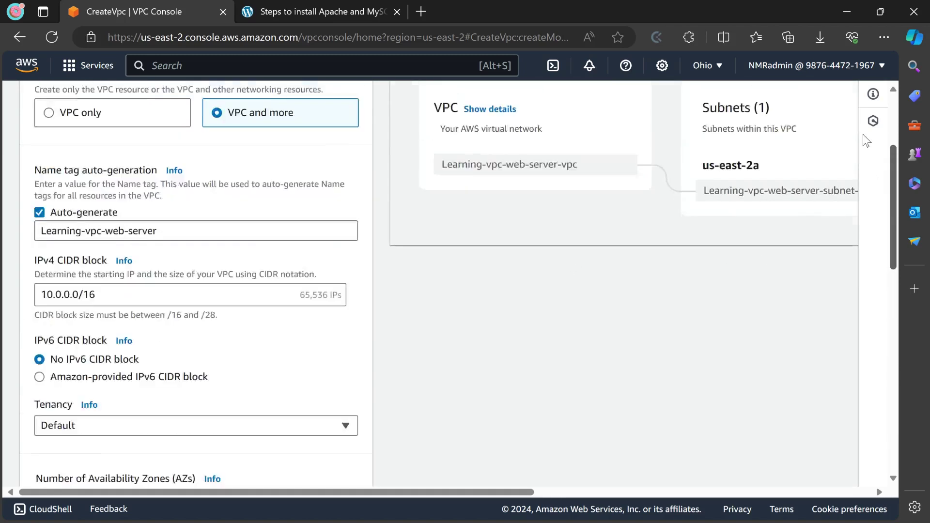
{"action": "scroll", "coordinate": [772, 173], "scroll_direction": "up", "scroll_amount": 3}
{"action": "scroll", "coordinate": [748, 197], "scroll_direction": "right", "scroll_amount": 10}
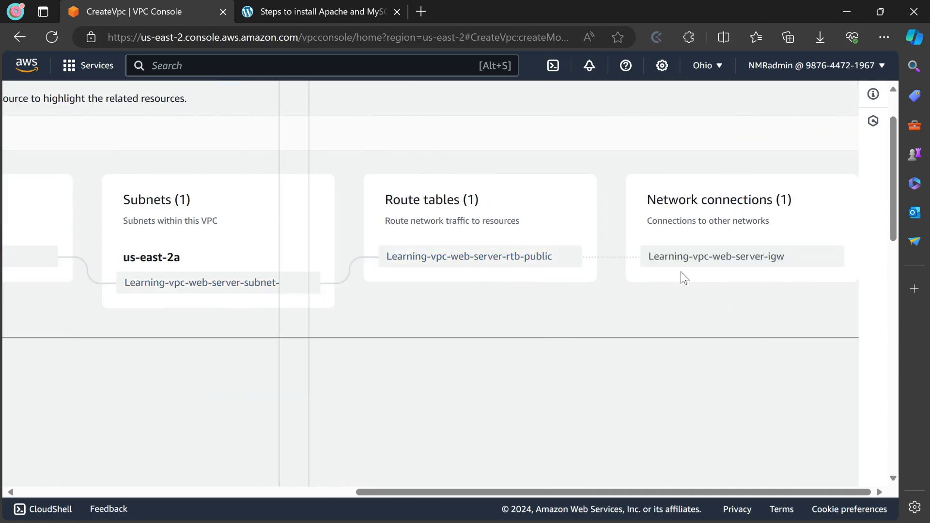
Create the VPC with the configured settings and open its details page
{"action": "scroll", "coordinate": [496, 283], "scroll_direction": "down", "scroll_amount": 10}
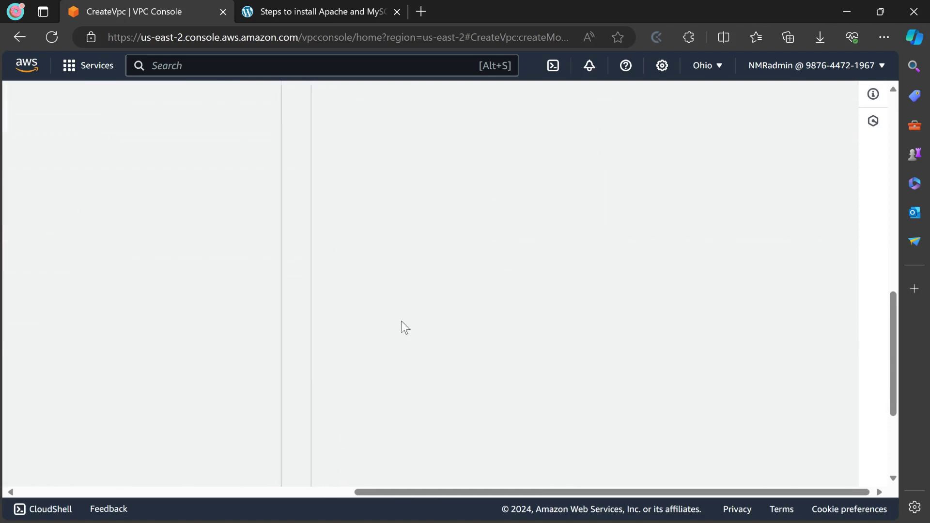
{"action": "scroll", "coordinate": [403, 321], "scroll_direction": "left", "scroll_amount": 10}
{"action": "scroll", "coordinate": [342, 277], "scroll_direction": "down", "scroll_amount": 3}
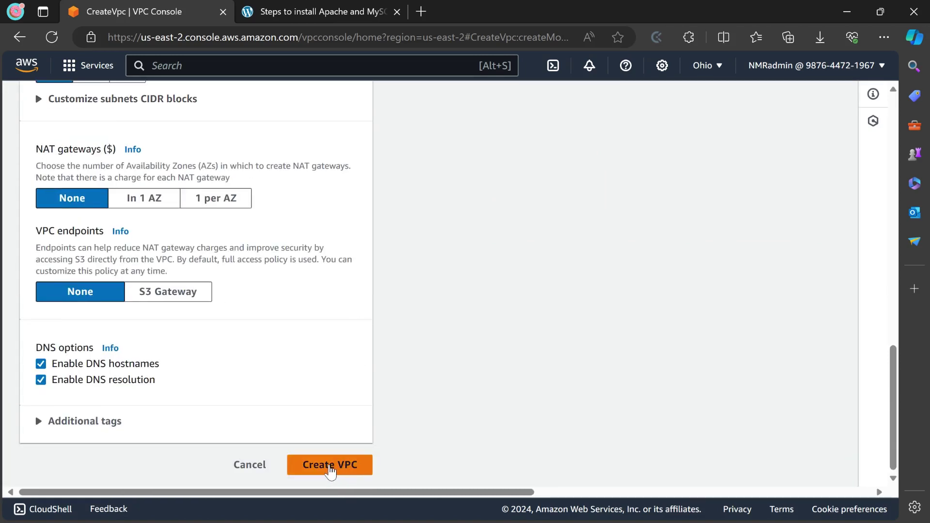
{"action": "left_click", "coordinate": [331, 466]}
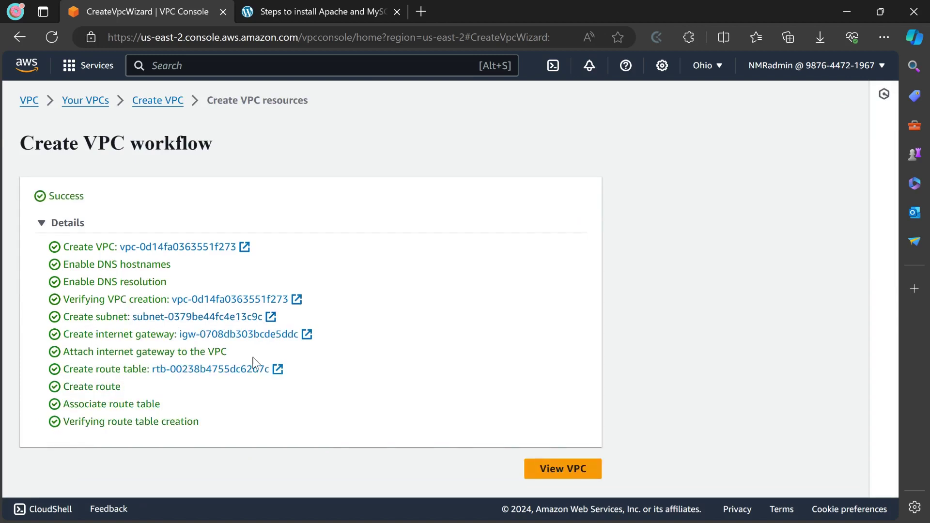
{"action": "left_click", "coordinate": [561, 476]}
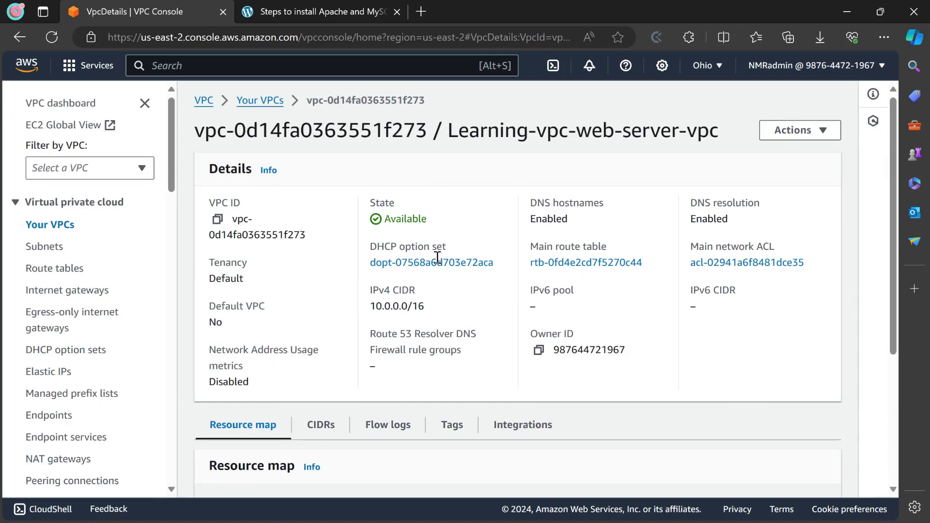
Open the list of all VPCs and examine the Learning-vpc-web-server-vpc entry
{"action": "left_click", "coordinate": [259, 102]}
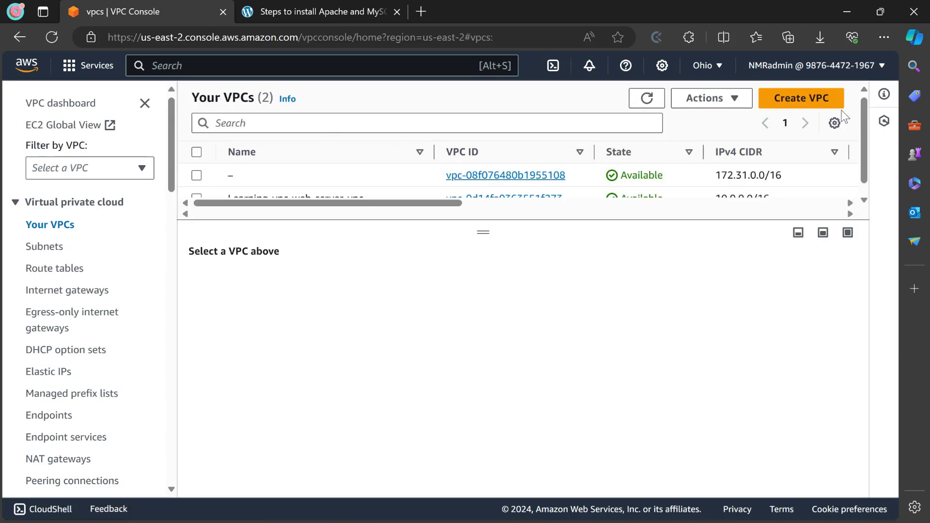
{"action": "scroll", "coordinate": [870, 117], "scroll_direction": "down", "scroll_amount": 1}
{"action": "scroll", "coordinate": [870, 120], "scroll_direction": "down", "scroll_amount": 1}
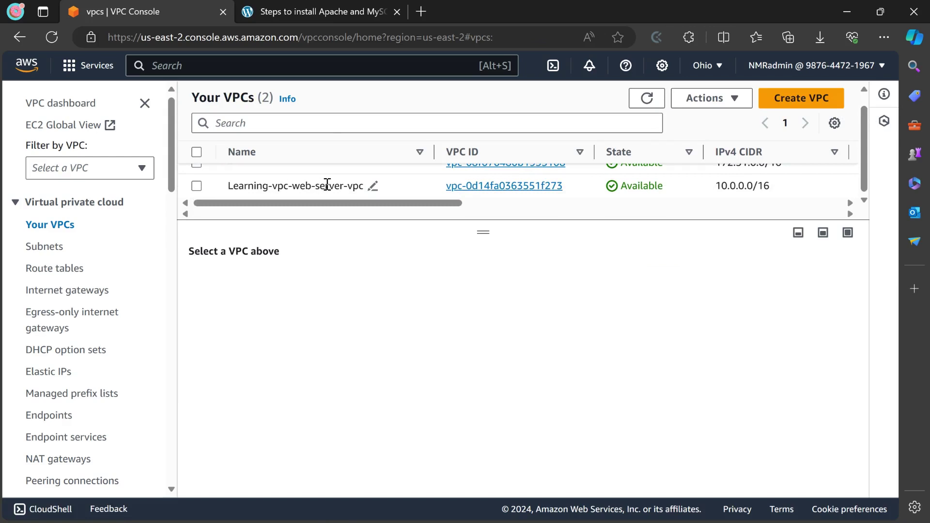
{"action": "left_click_drag", "start_coordinate": [359, 204], "coordinate": [389, 209]}
{"action": "scroll", "coordinate": [263, 186], "scroll_direction": "up", "scroll_amount": 1}
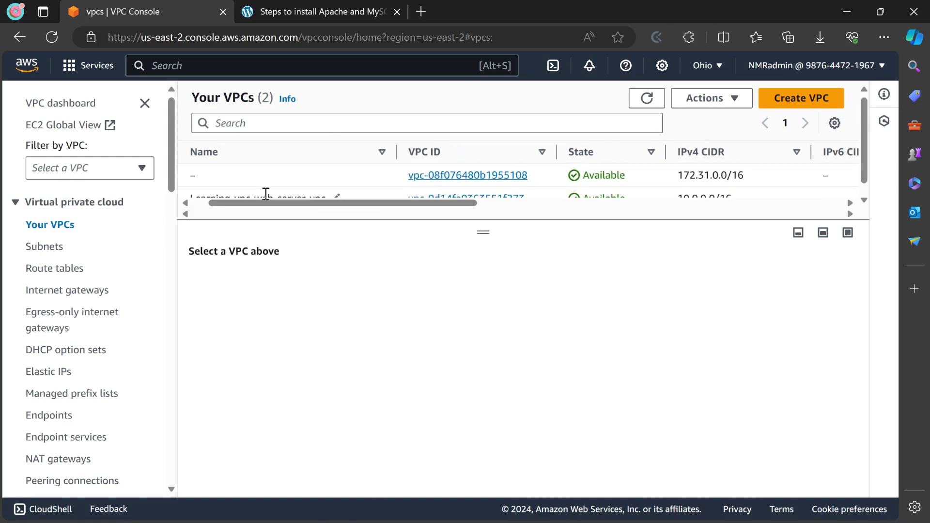
{"action": "left_click_drag", "start_coordinate": [296, 204], "coordinate": [272, 202]}
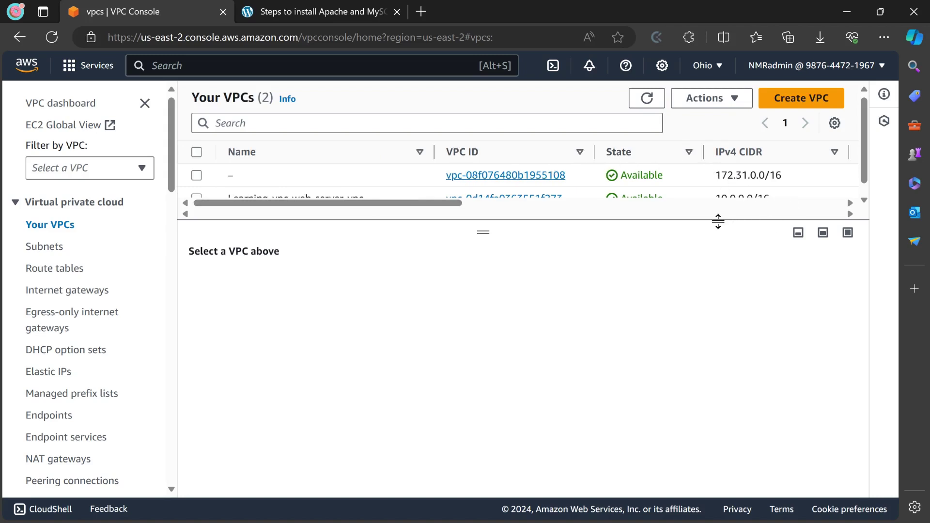
{"action": "left_click_drag", "start_coordinate": [718, 222], "coordinate": [718, 225]}
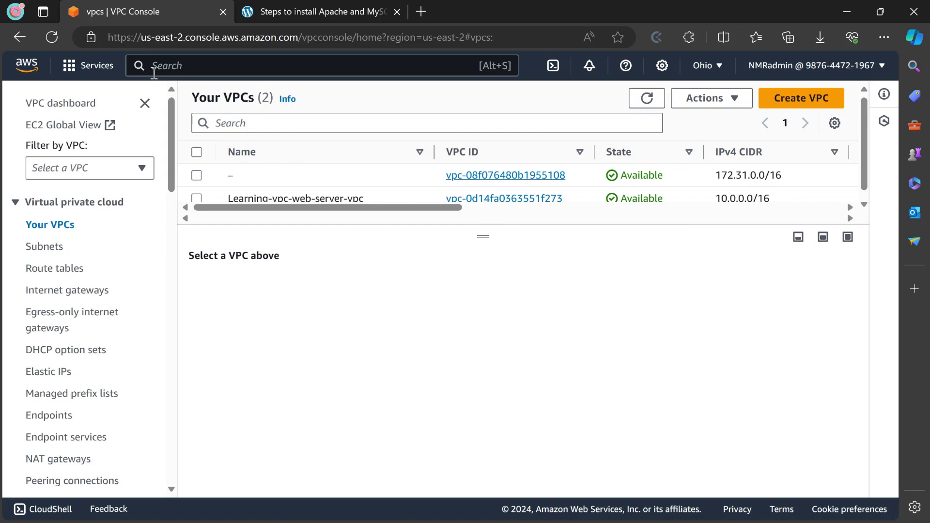
Go to the EC2 service in the Compute category and start launching a new instance
{"action": "left_click", "coordinate": [70, 73]}
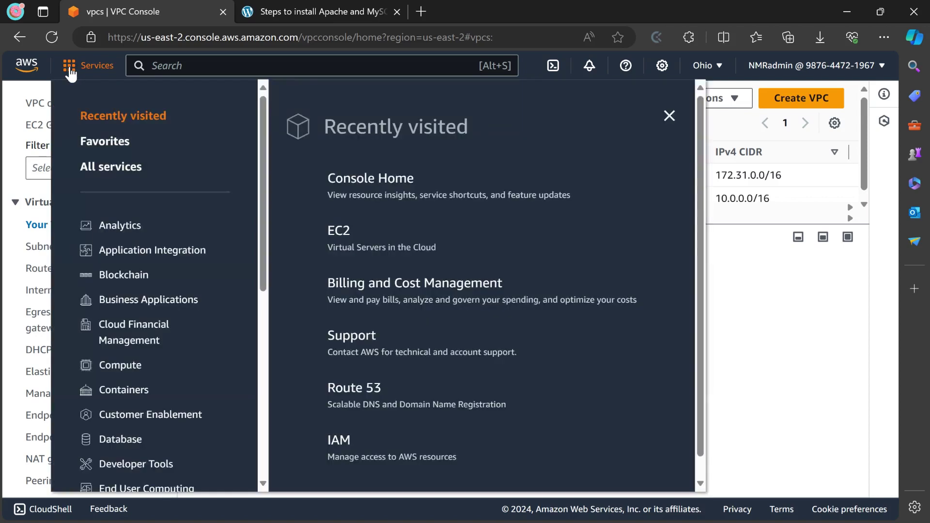
{"action": "left_click", "coordinate": [137, 368]}
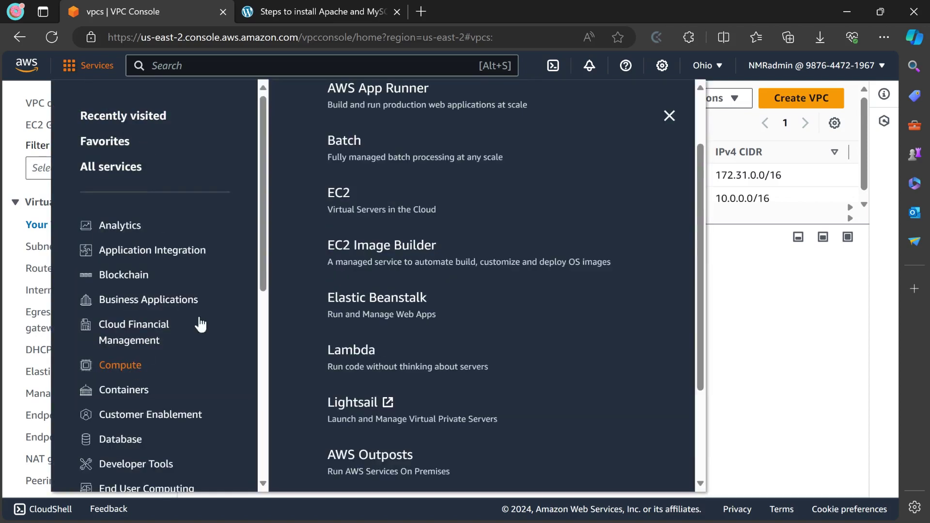
{"action": "scroll", "coordinate": [437, 222], "scroll_direction": "down", "scroll_amount": 3}
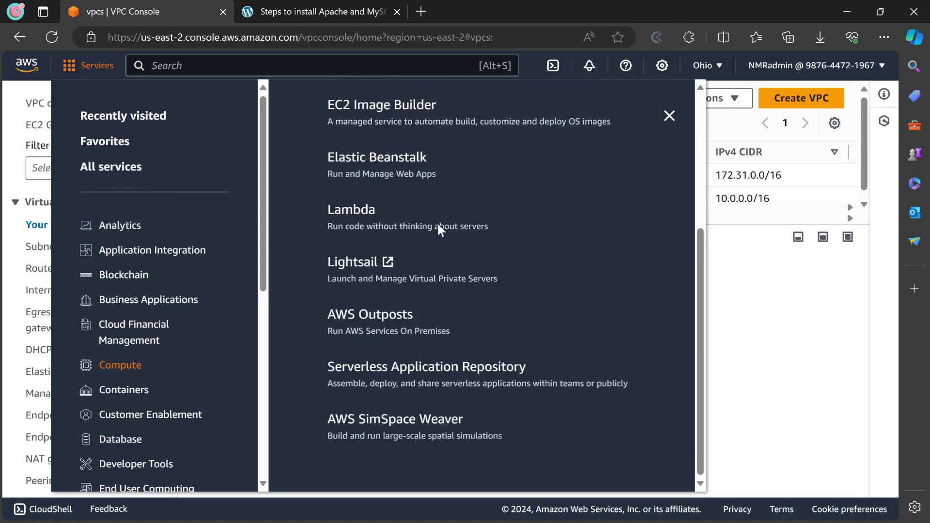
{"action": "left_click", "coordinate": [438, 229]}
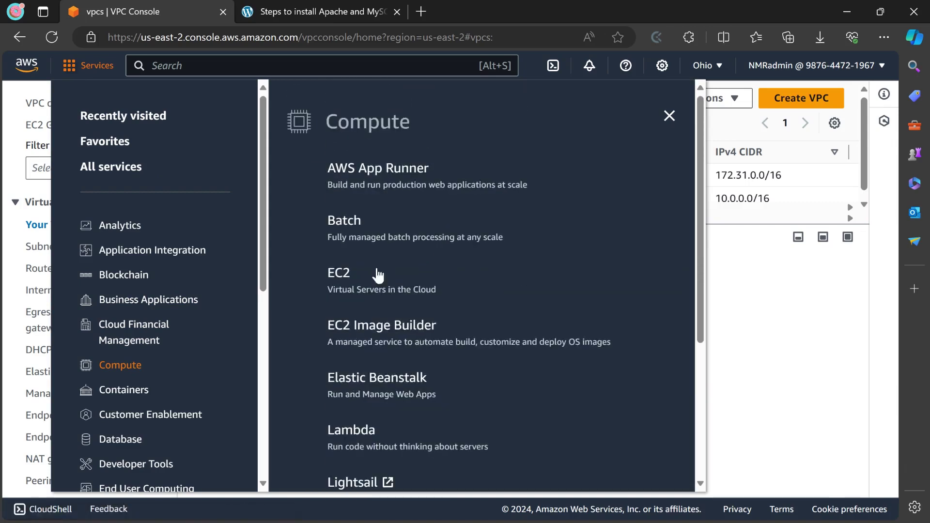
{"action": "left_click", "coordinate": [343, 278]}
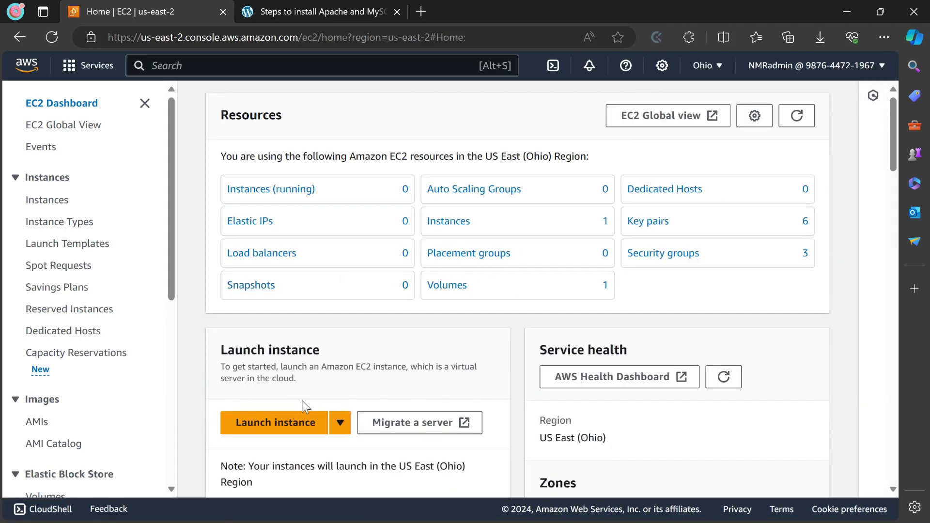
{"action": "left_click", "coordinate": [276, 426]}
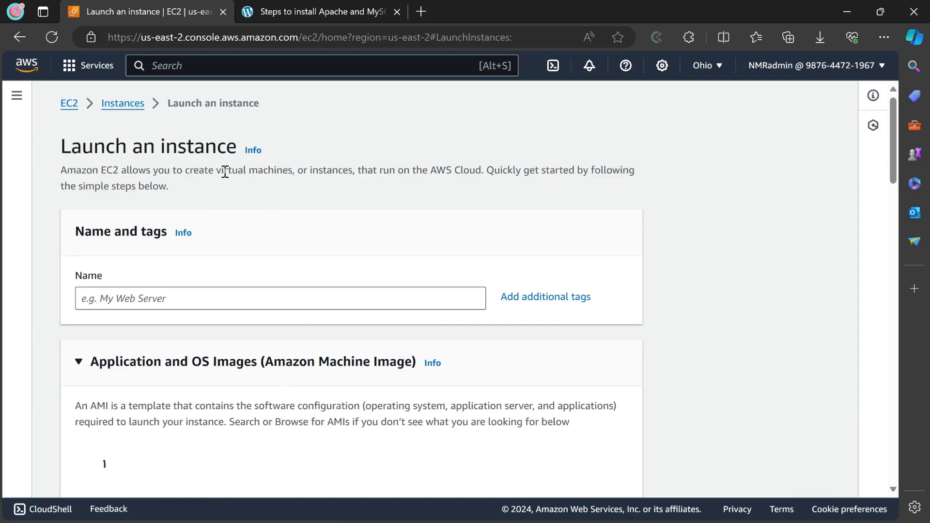
Name the new instance My First Web Server
{"action": "left_click", "coordinate": [161, 298]}
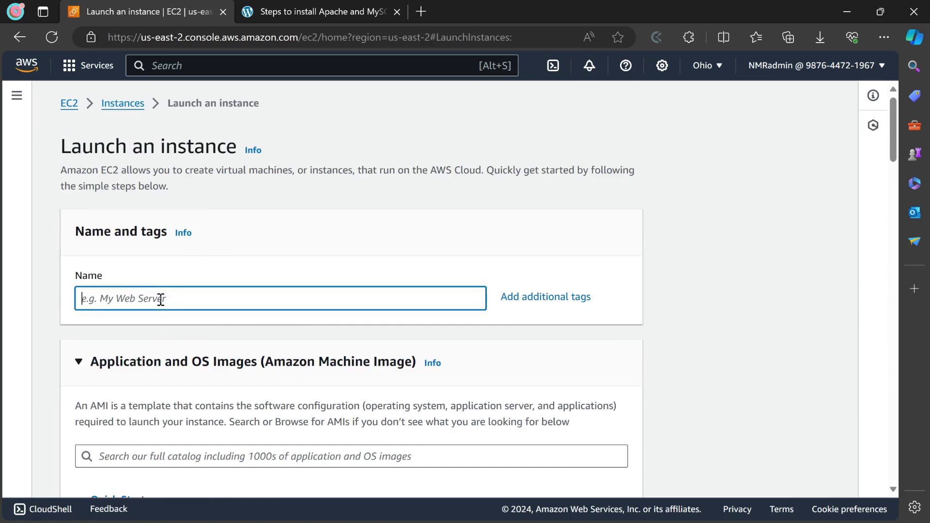
{"action": "type", "text": "M"}
{"action": "type", "text": "y First Web Server"}
Select Ubuntu as the instance's operating system image, keeping Ubuntu Server 22.04 LTS (HVM), SSD Volume Type
{"action": "scroll", "coordinate": [247, 250], "scroll_direction": "down", "scroll_amount": 3}
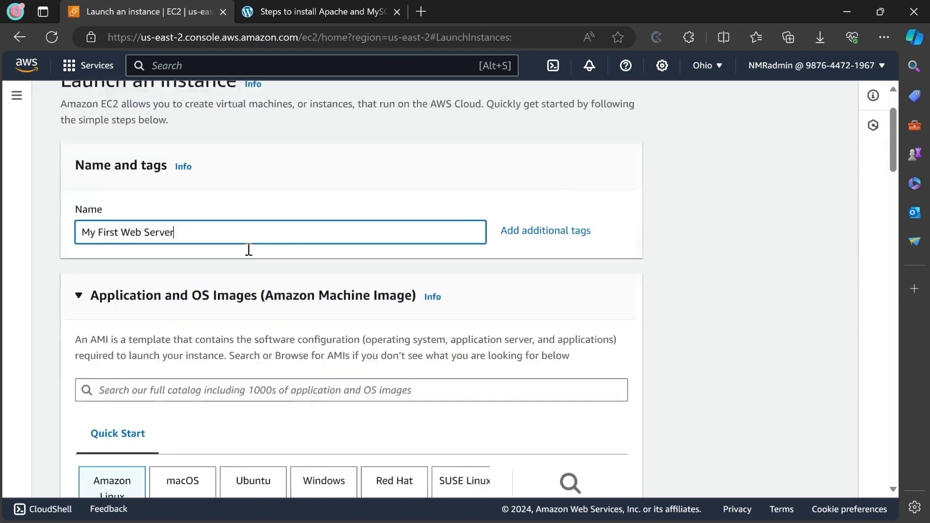
{"action": "scroll", "coordinate": [243, 251], "scroll_direction": "down", "scroll_amount": 3}
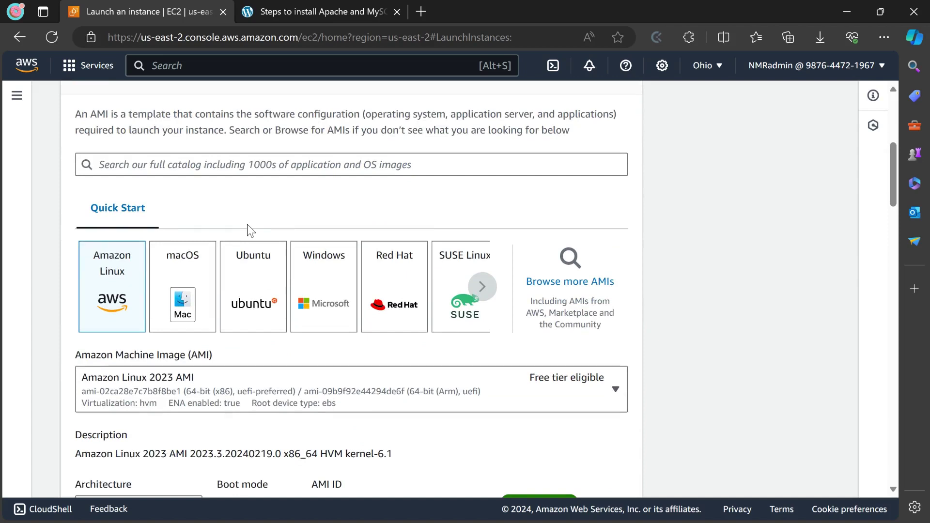
{"action": "left_click", "coordinate": [263, 291]}
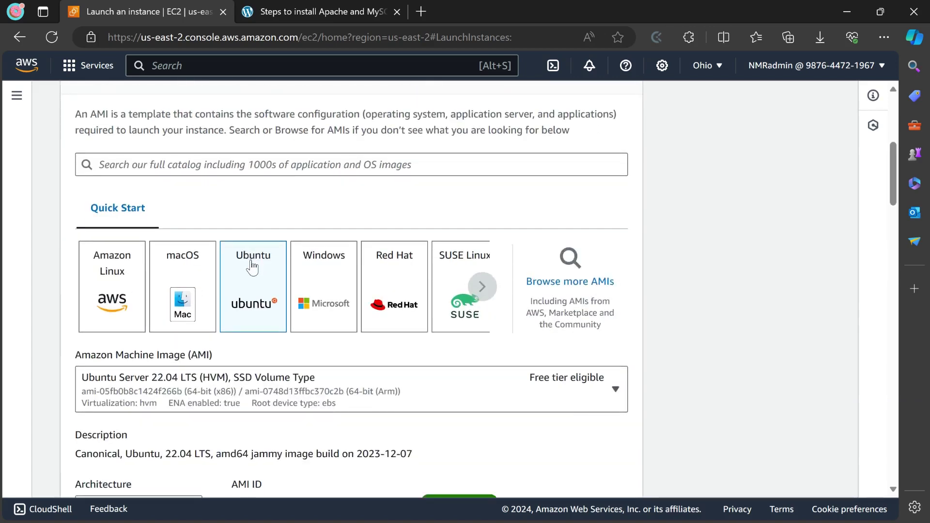
{"action": "scroll", "coordinate": [252, 264], "scroll_direction": "down", "scroll_amount": 3}
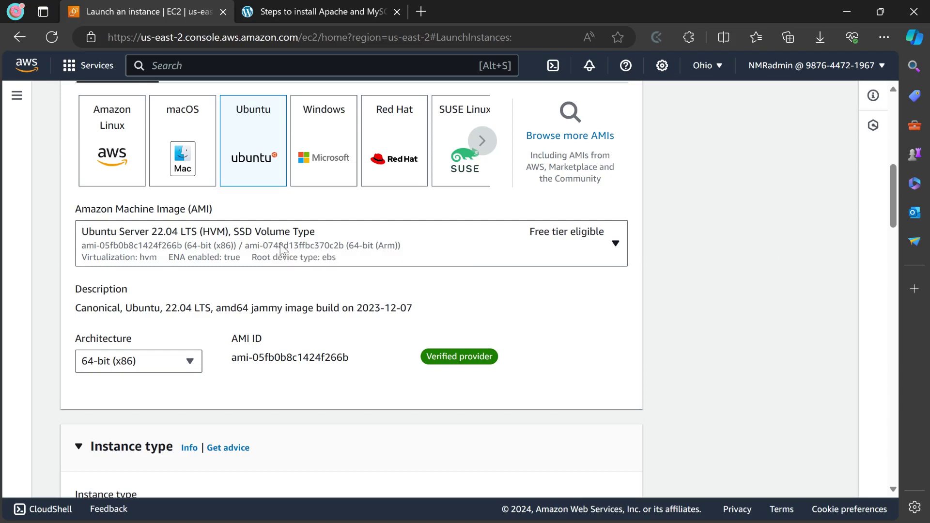
{"action": "left_click", "coordinate": [245, 240]}
{"action": "left_click", "coordinate": [217, 238]}
Examine the selected instance type, including its vCPU, memory, hourly pricing and free tier eligibility
{"action": "scroll", "coordinate": [691, 193], "scroll_direction": "down", "scroll_amount": 3}
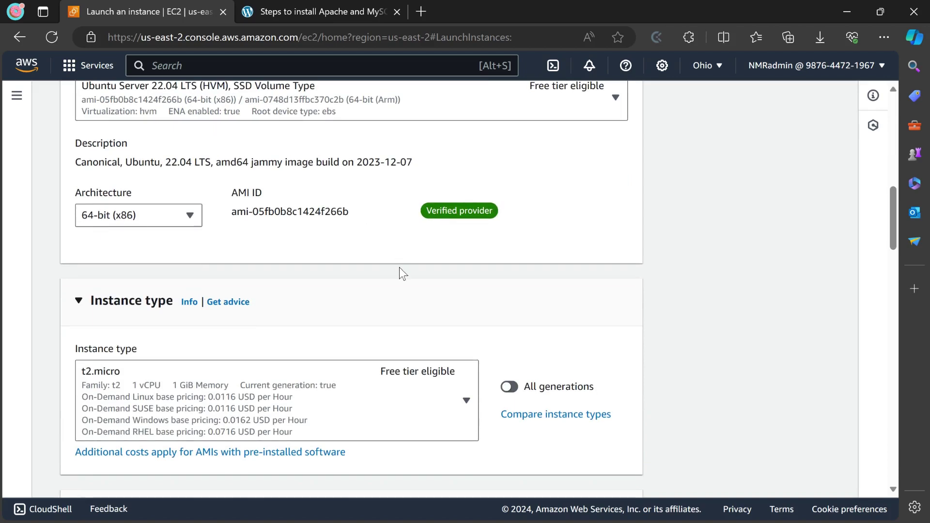
{"action": "scroll", "coordinate": [399, 267], "scroll_direction": "down", "scroll_amount": 3}
{"action": "scroll", "coordinate": [365, 223], "scroll_direction": "up", "scroll_amount": 3}
{"action": "scroll", "coordinate": [435, 263], "scroll_direction": "down", "scroll_amount": 3}
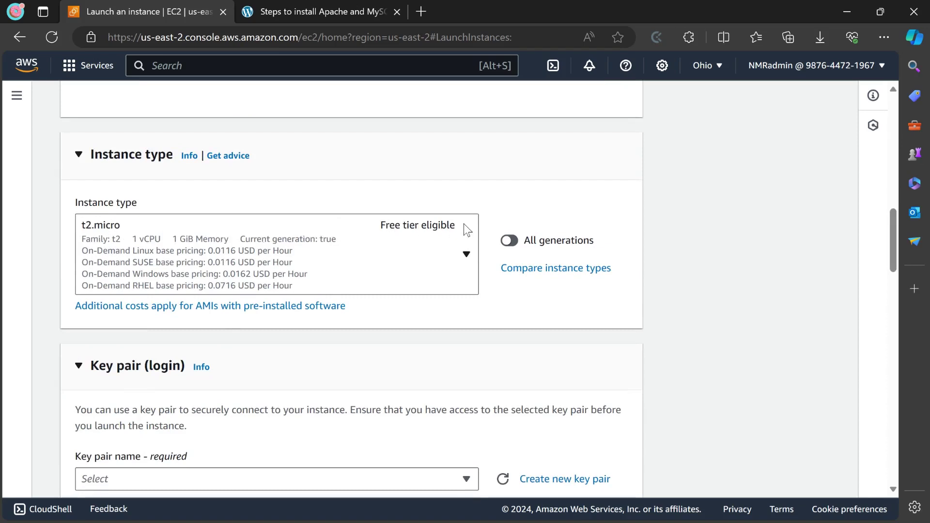
{"action": "scroll", "coordinate": [466, 229], "scroll_direction": "down", "scroll_amount": 3}
{"action": "scroll", "coordinate": [201, 132], "scroll_direction": "up", "scroll_amount": 2}
{"action": "scroll", "coordinate": [200, 133], "scroll_direction": "up", "scroll_amount": 1}
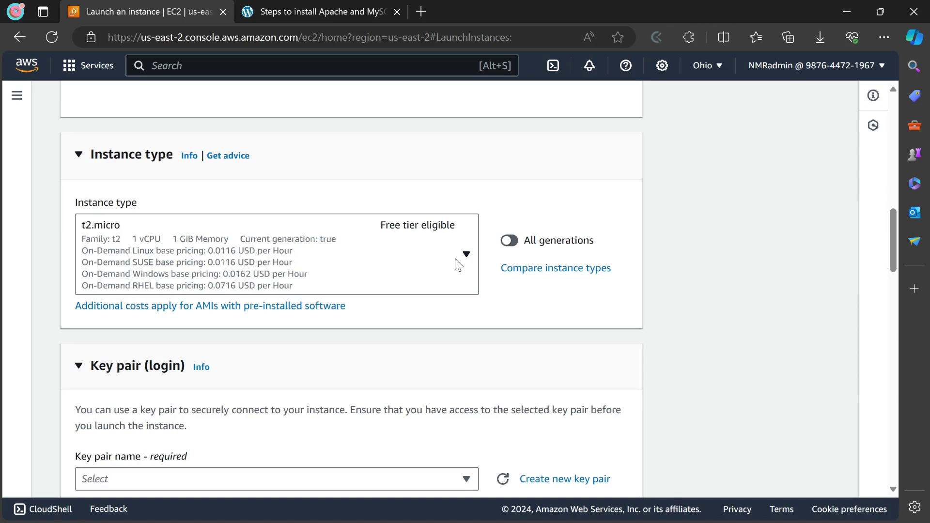
Start a new key pair for logging in to the instance and name it My-server-key
{"action": "scroll", "coordinate": [654, 234], "scroll_direction": "down", "scroll_amount": 3}
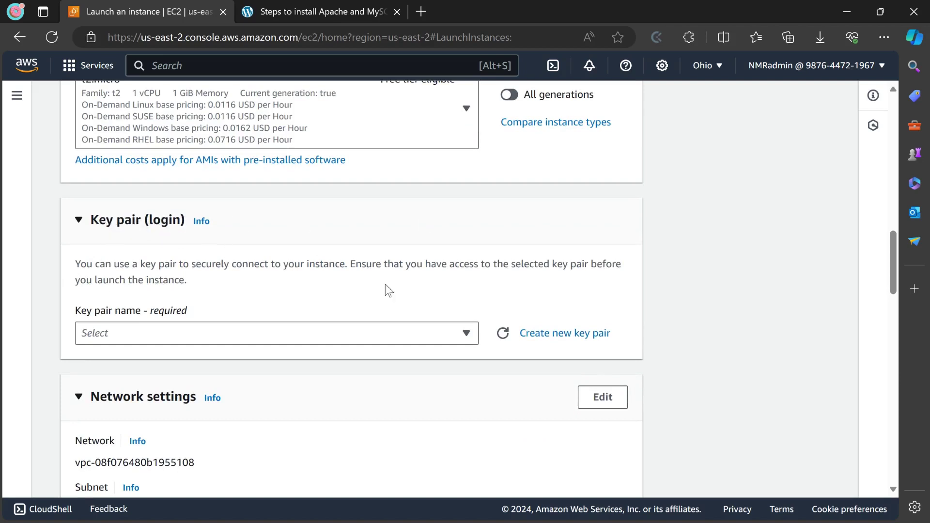
{"action": "left_click", "coordinate": [565, 335]}
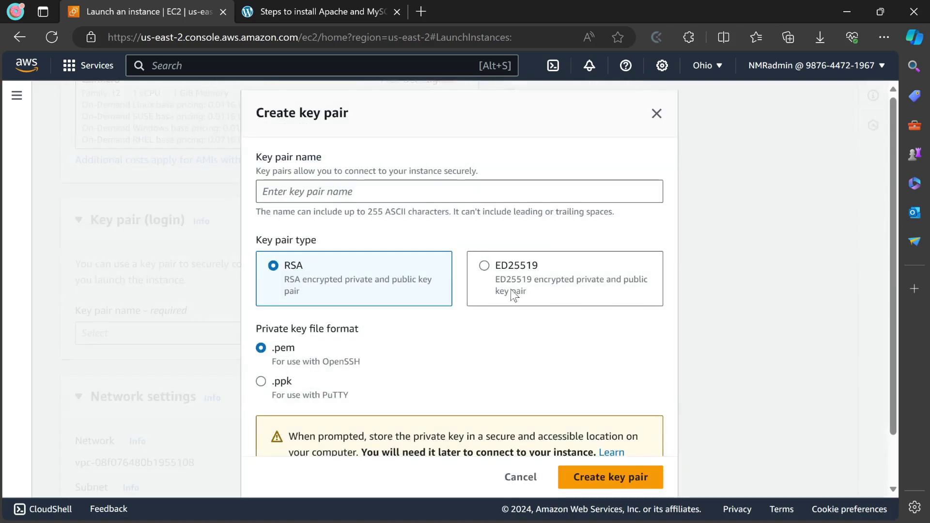
{"action": "left_click", "coordinate": [343, 186]}
{"action": "type", "text": "My"}
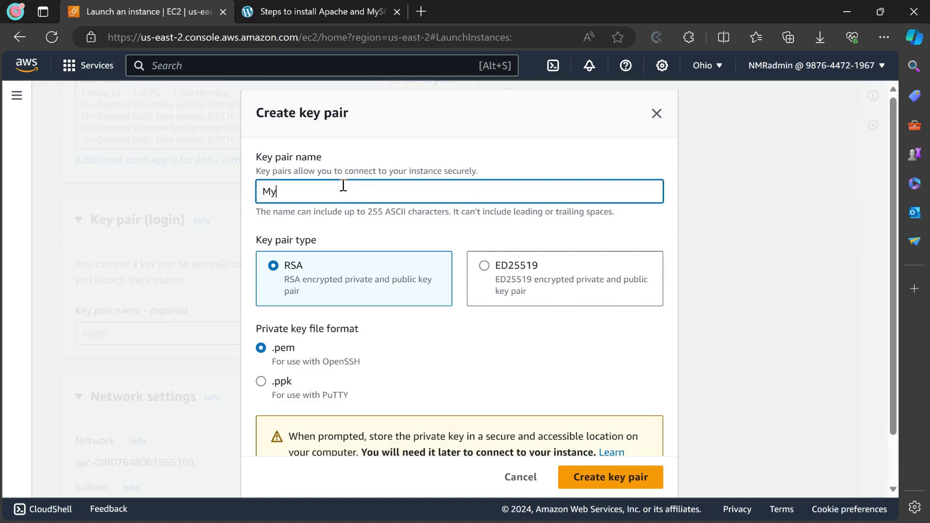
{"action": "type", "text": " S"}
{"action": "key", "text": "BackSpace"}
{"action": "key", "text": "BackSpace"}
{"action": "type", "text": "-server-key"}
Set the private key file format to .ppk, create the key pair and dismiss the downloads list
{"action": "left_click", "coordinate": [261, 382]}
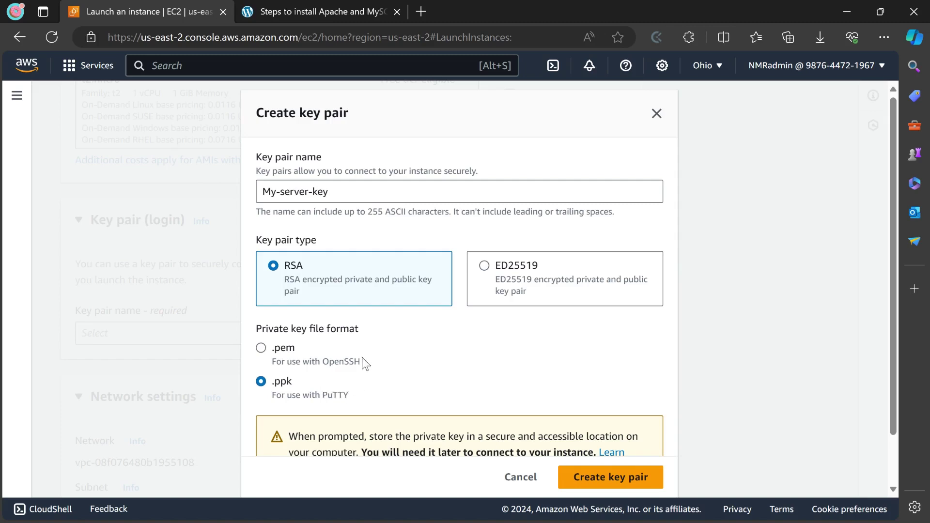
{"action": "scroll", "coordinate": [362, 357], "scroll_direction": "down", "scroll_amount": 2}
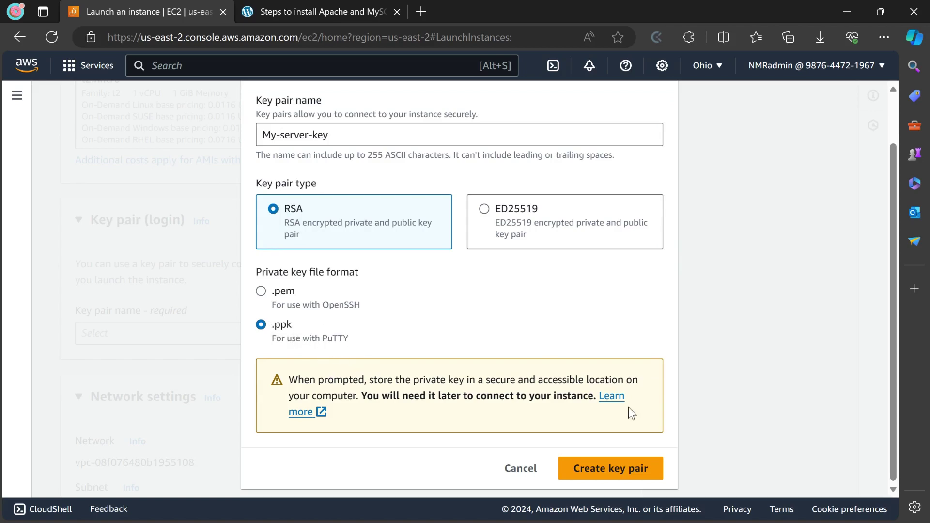
{"action": "left_click", "coordinate": [606, 472]}
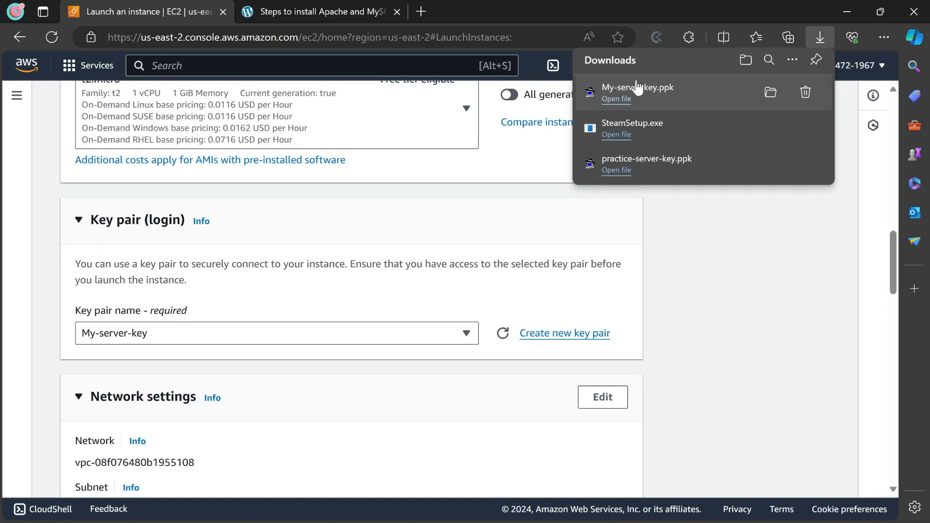
{"action": "left_click", "coordinate": [708, 293]}
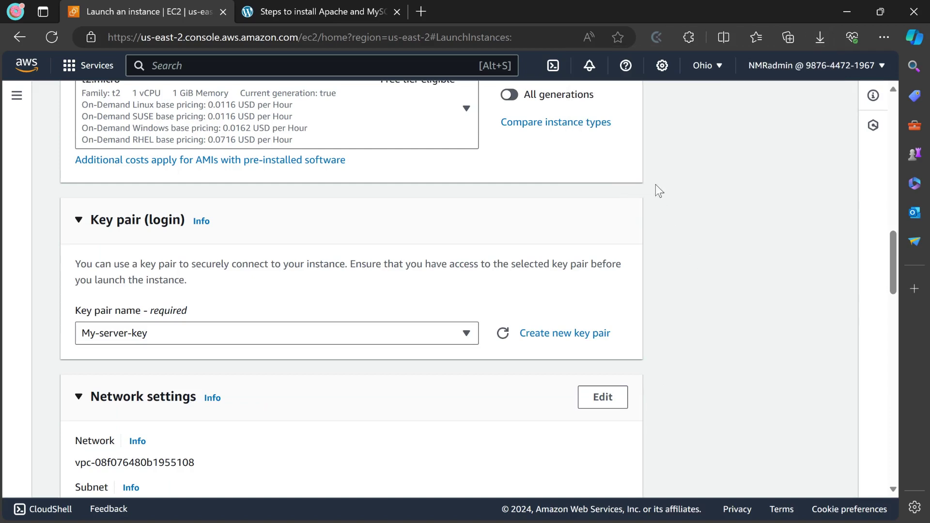
Edit the instance's network settings and choose Learning-vpc-web-server-vpc as its VPC
{"action": "scroll", "coordinate": [655, 184], "scroll_direction": "down", "scroll_amount": 3}
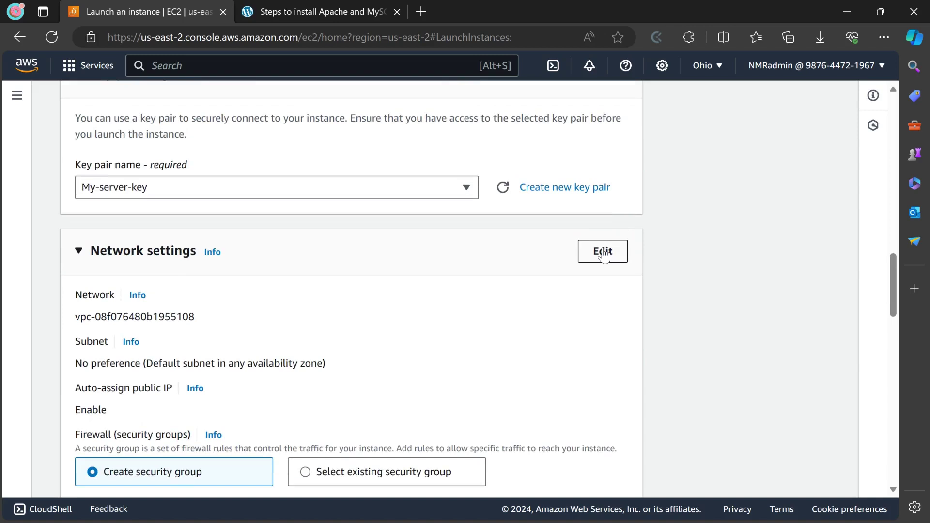
{"action": "left_click_drag", "start_coordinate": [193, 318], "coordinate": [75, 318]}
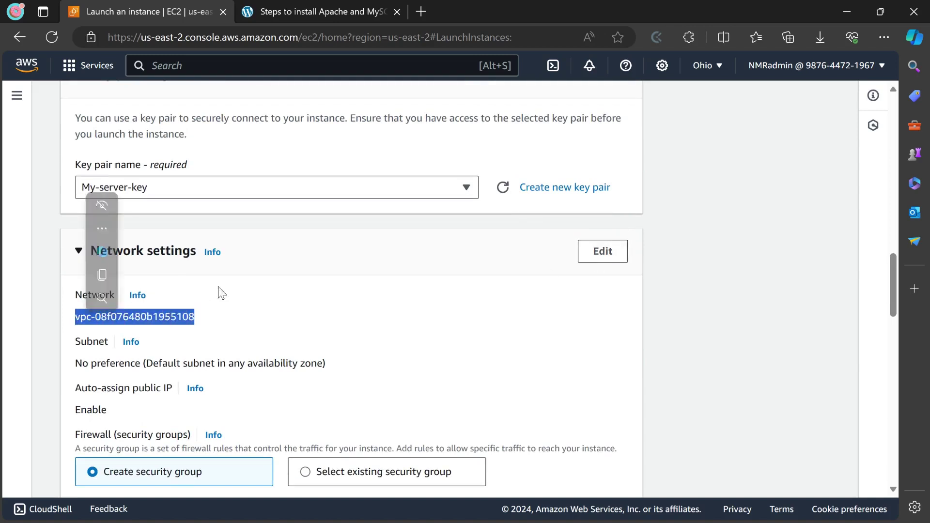
{"action": "left_click", "coordinate": [604, 257]}
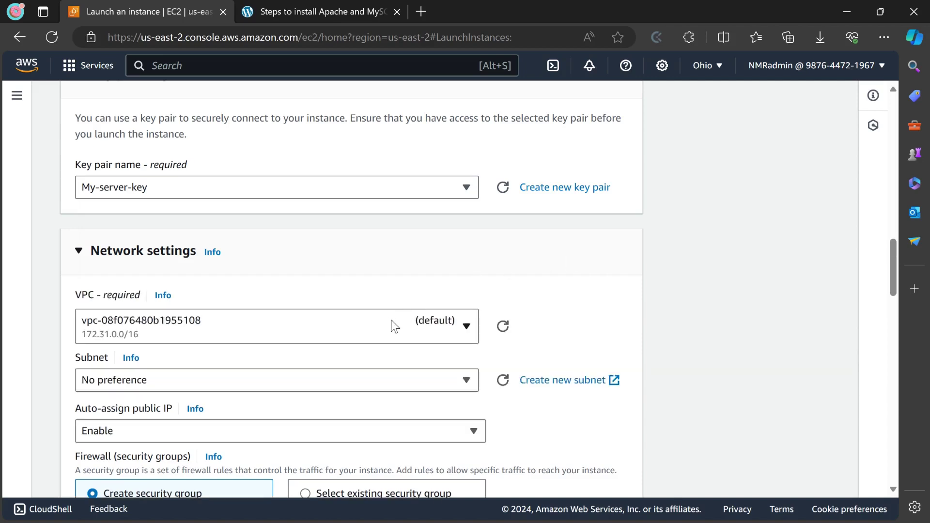
{"action": "left_click", "coordinate": [406, 325]}
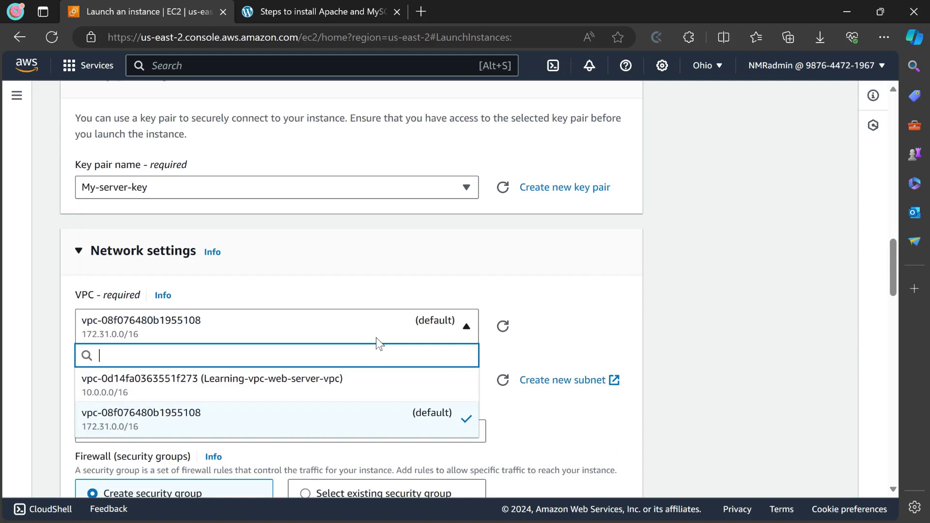
{"action": "left_click", "coordinate": [237, 383]}
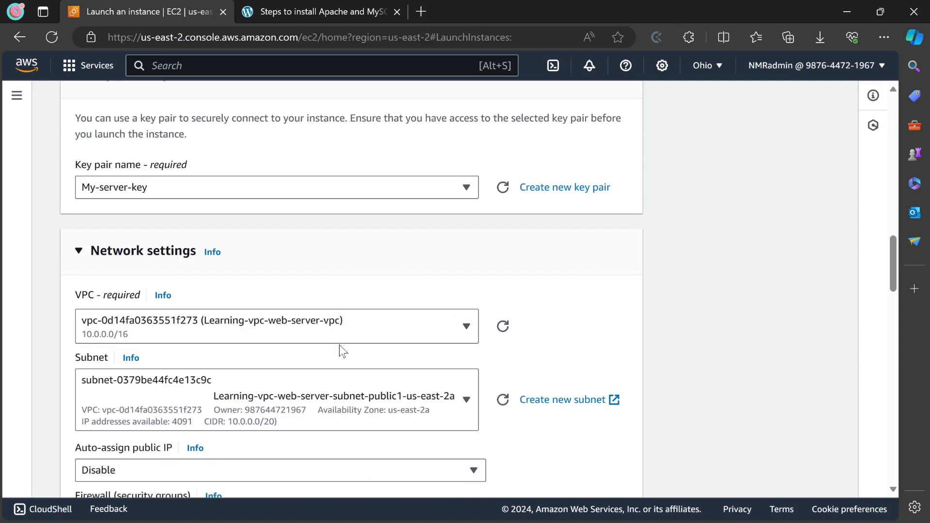
Enable automatic public IP assignment for the instance
{"action": "scroll", "coordinate": [339, 345], "scroll_direction": "down", "scroll_amount": 3}
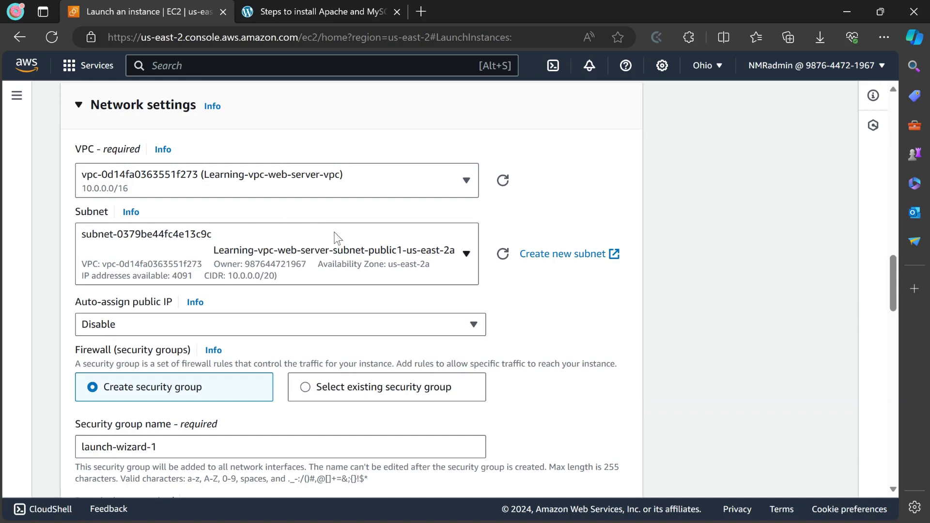
{"action": "scroll", "coordinate": [325, 252], "scroll_direction": "down", "scroll_amount": 3}
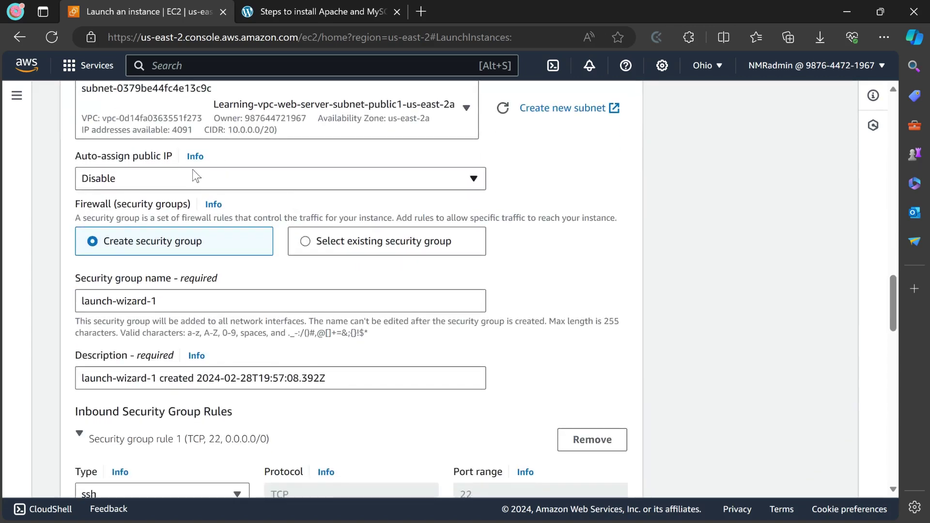
{"action": "left_click", "coordinate": [250, 180]}
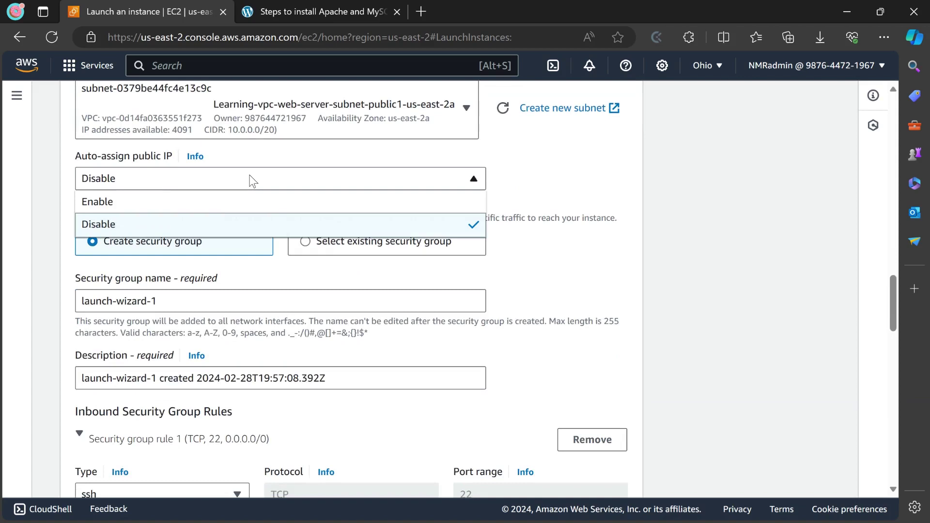
{"action": "left_click", "coordinate": [208, 210]}
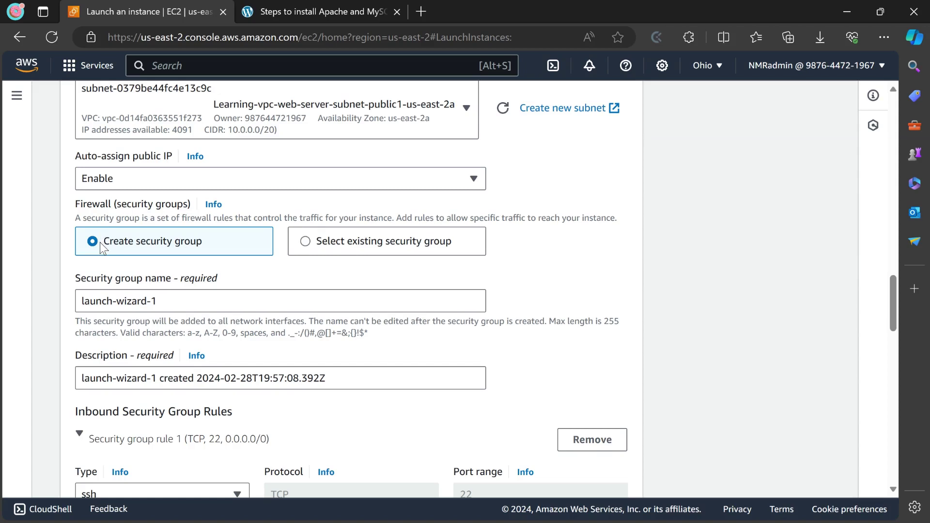
Name the new security group my-vpc-sg
{"action": "left_click_drag", "start_coordinate": [167, 300], "coordinate": [61, 301]}
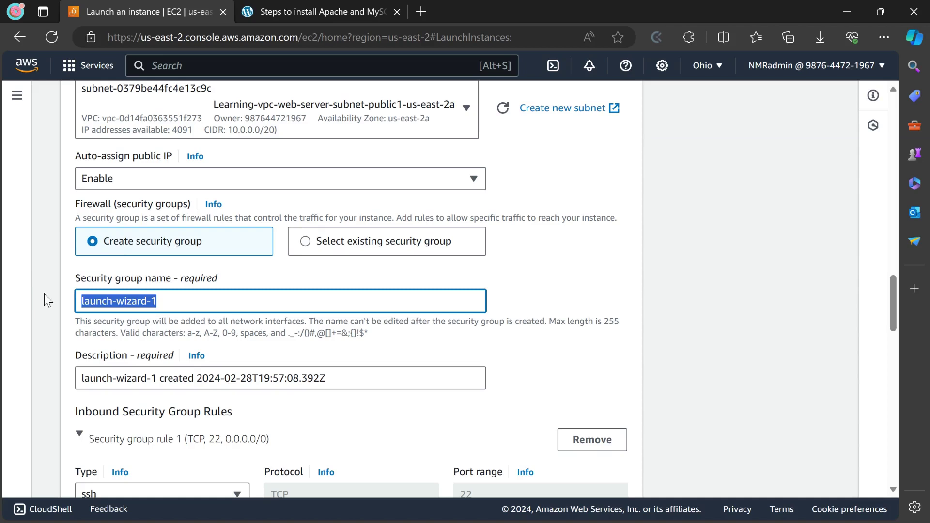
{"action": "type", "text": "my"}
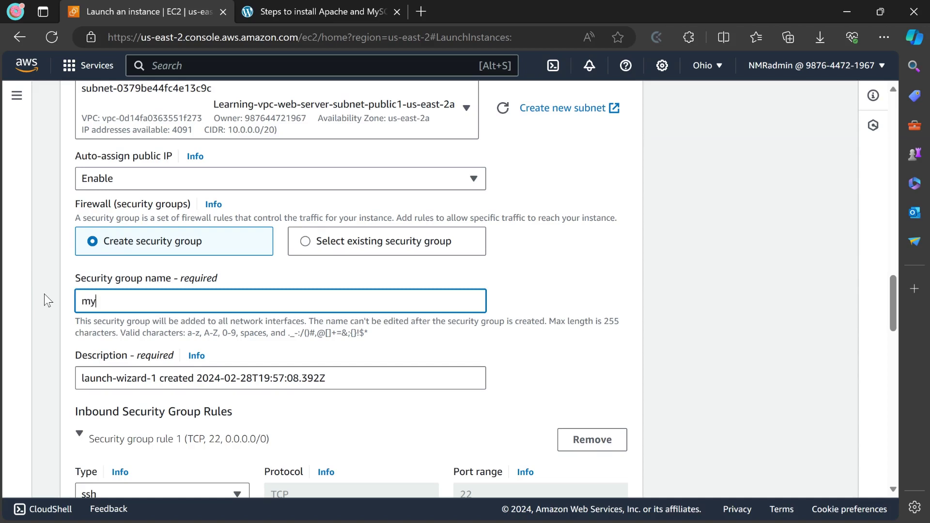
{"action": "type", "text": "-vpc-sg"}
Restrict the source of the inbound ssh rule to My IP
{"action": "scroll", "coordinate": [94, 342], "scroll_direction": "down", "scroll_amount": 3}
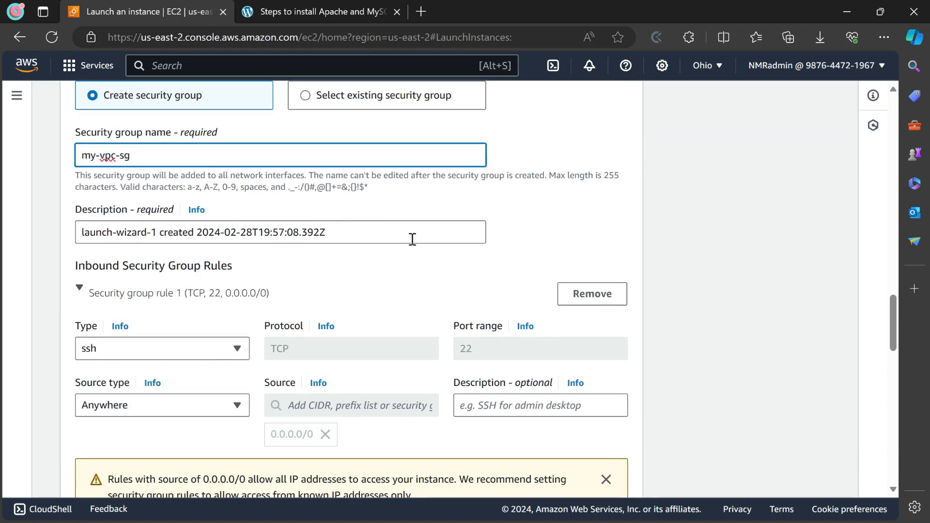
{"action": "scroll", "coordinate": [411, 238], "scroll_direction": "down", "scroll_amount": 3}
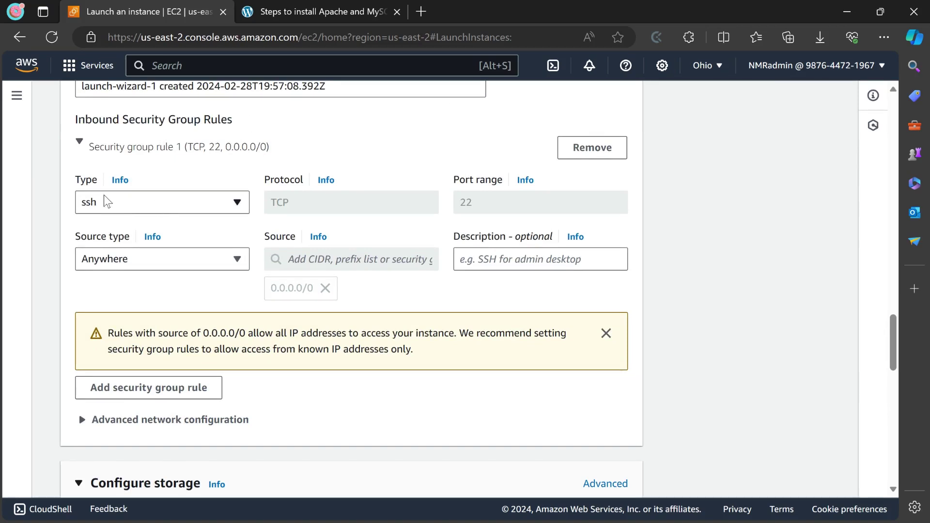
{"action": "left_click", "coordinate": [192, 262]}
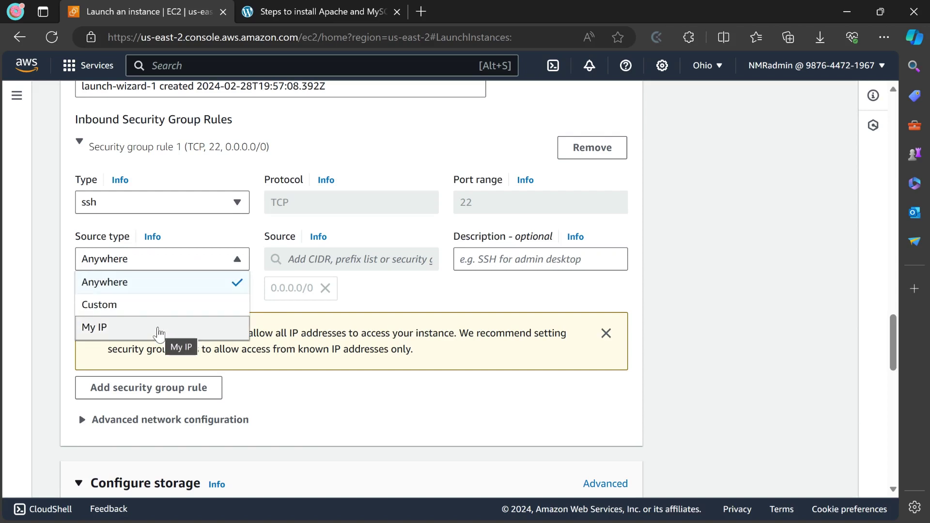
{"action": "left_click", "coordinate": [159, 330]}
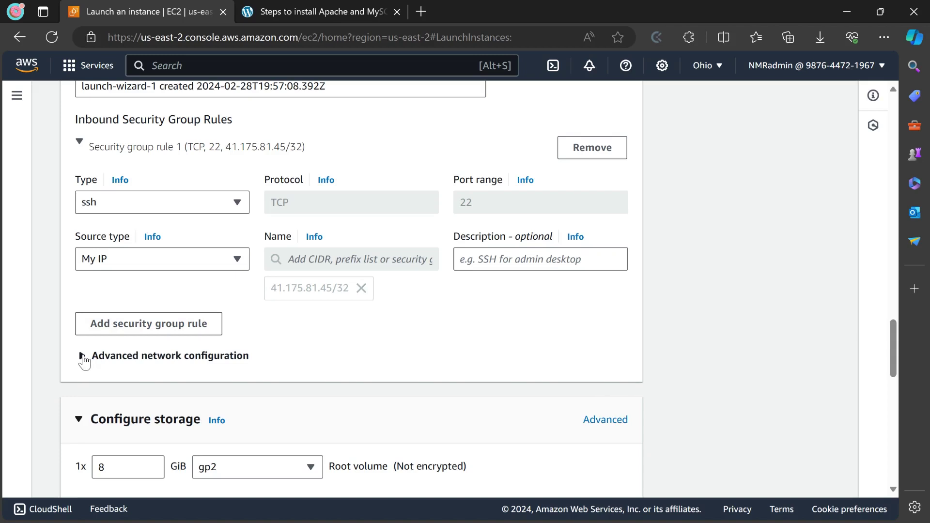
Add a second inbound security group rule of type HTTP with Anywhere as the source type
{"action": "left_click", "coordinate": [141, 323]}
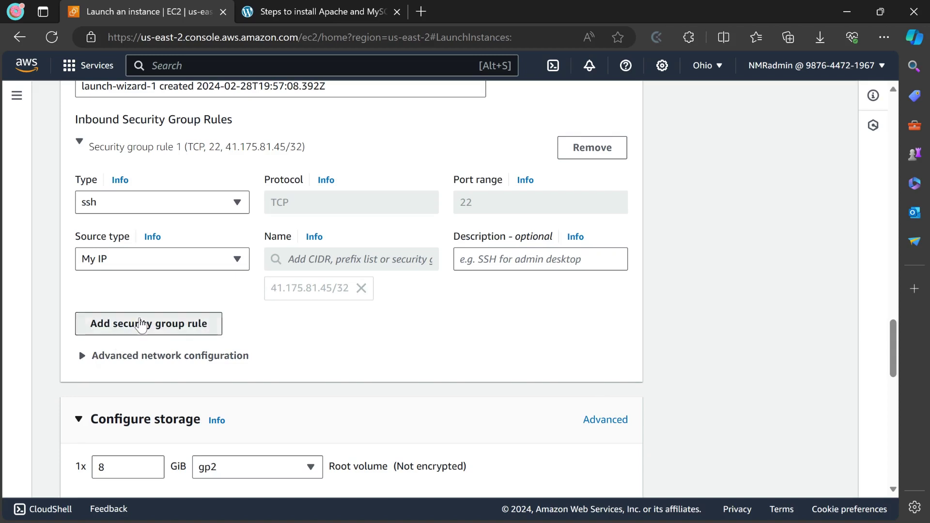
{"action": "scroll", "coordinate": [174, 324], "scroll_direction": "down", "scroll_amount": 3}
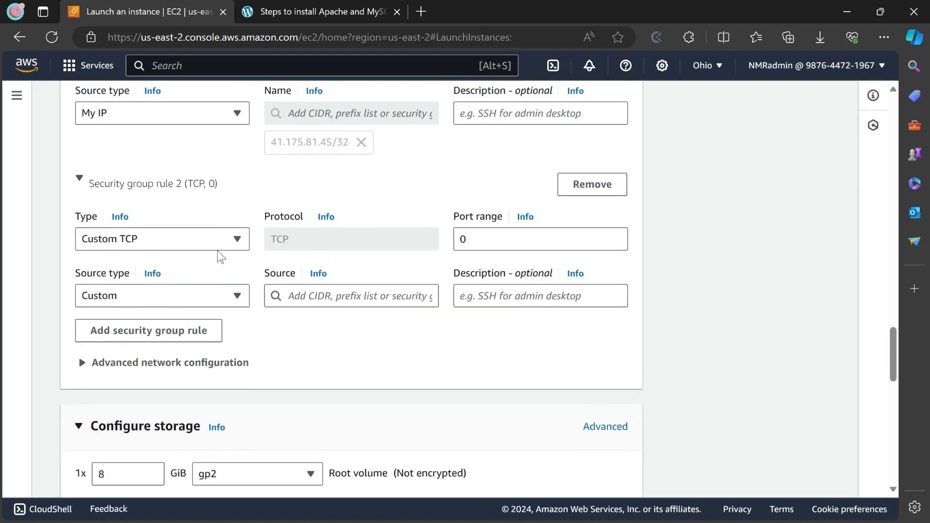
{"action": "left_click", "coordinate": [223, 244]}
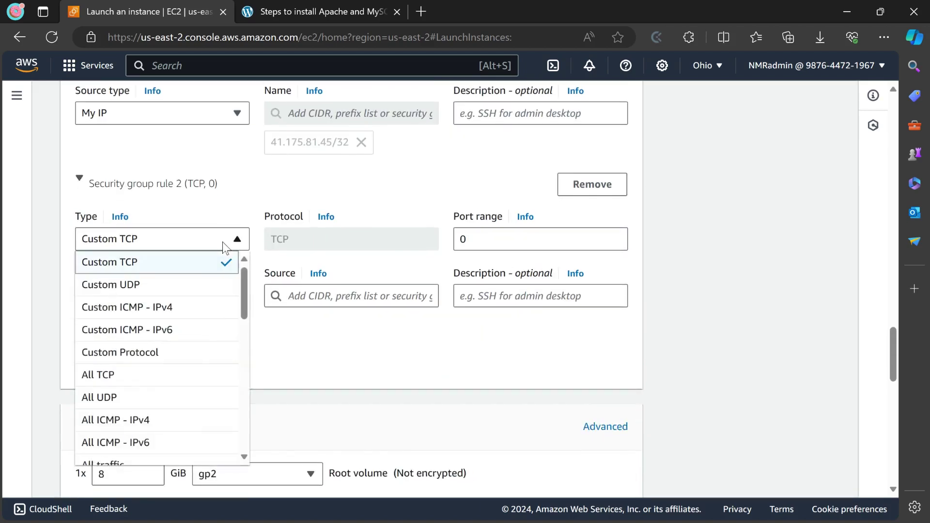
{"action": "scroll", "coordinate": [177, 294], "scroll_direction": "down", "scroll_amount": 3}
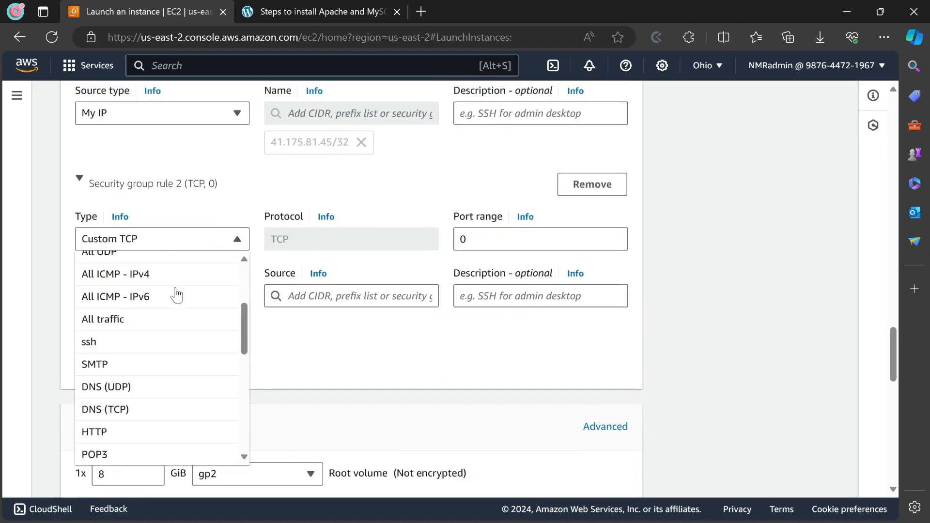
{"action": "scroll", "coordinate": [176, 301], "scroll_direction": "down", "scroll_amount": 2}
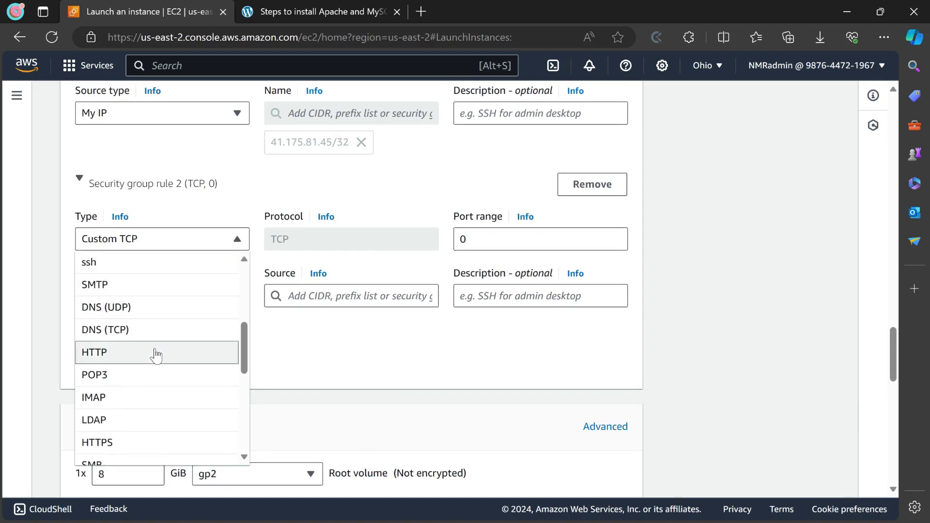
{"action": "left_click", "coordinate": [155, 354]}
{"action": "left_click", "coordinate": [200, 301]}
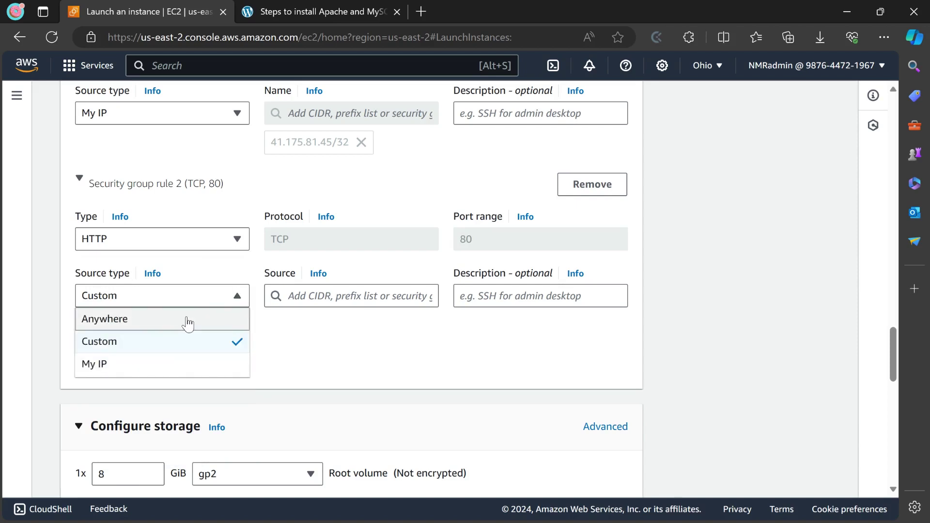
{"action": "left_click", "coordinate": [188, 320]}
Add a third inbound security group rule of type HTTPS with Anywhere as the source type
{"action": "scroll", "coordinate": [225, 312], "scroll_direction": "down", "scroll_amount": 3}
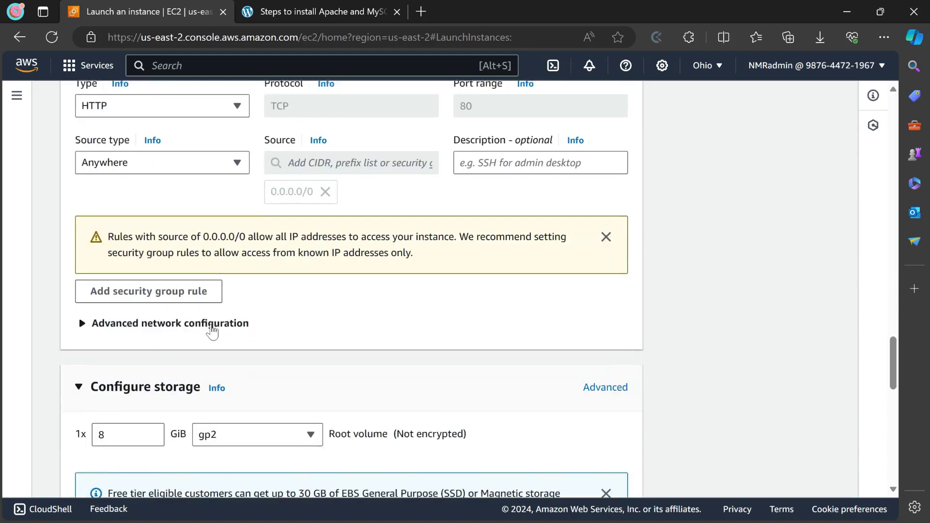
{"action": "left_click", "coordinate": [190, 283]}
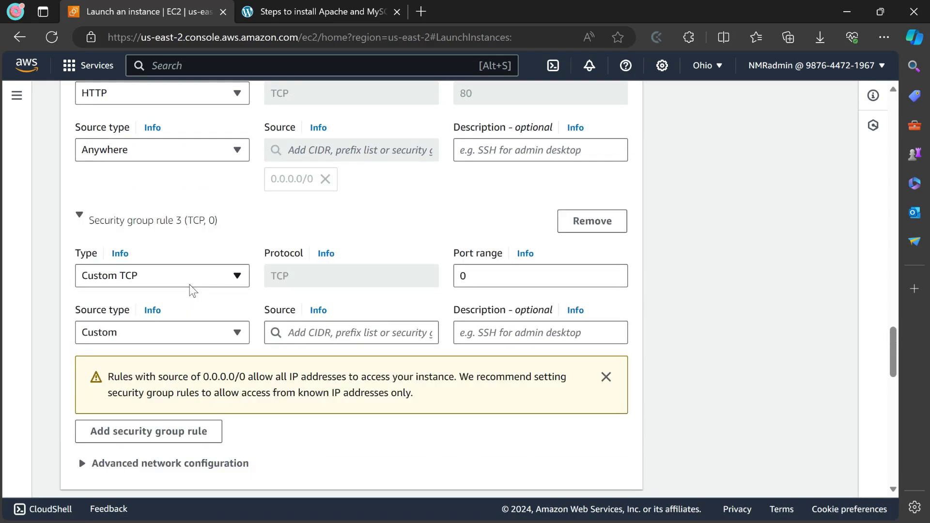
{"action": "left_click", "coordinate": [206, 280]}
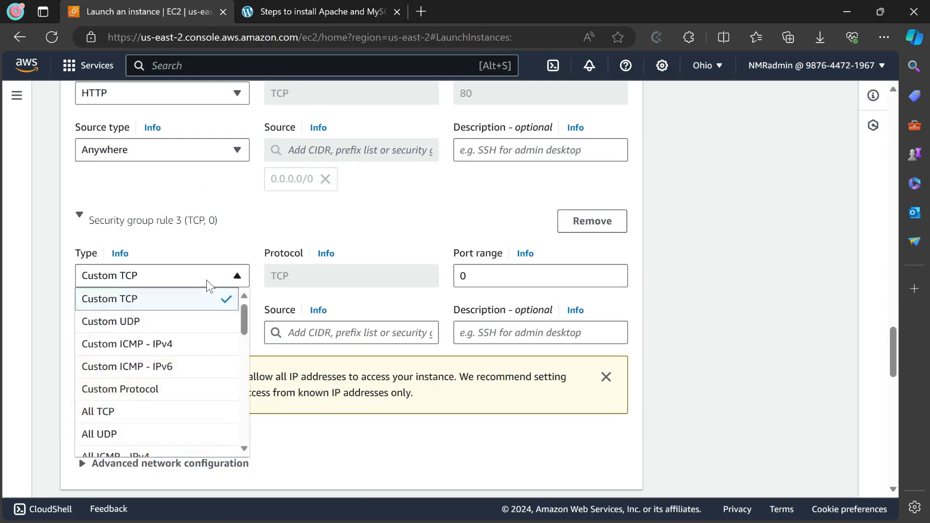
{"action": "scroll", "coordinate": [188, 348], "scroll_direction": "down", "scroll_amount": 3}
{"action": "scroll", "coordinate": [182, 368], "scroll_direction": "down", "scroll_amount": 2}
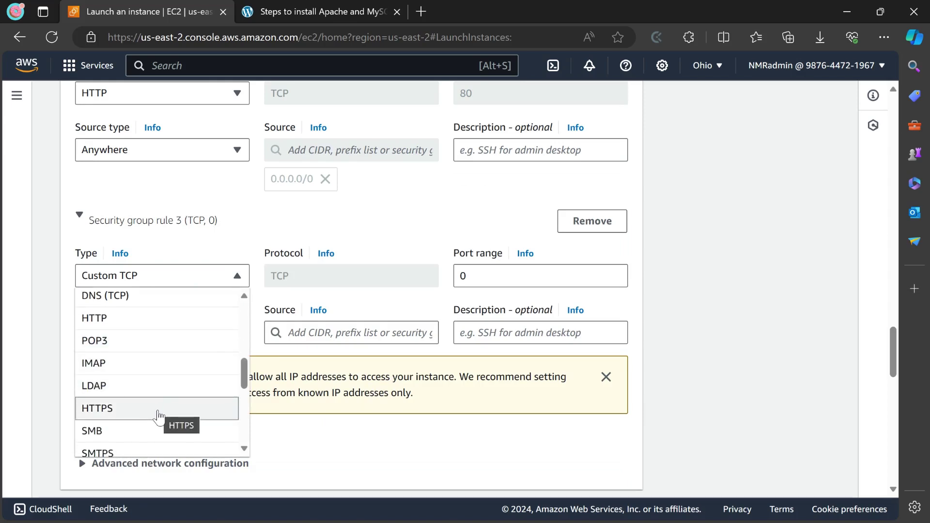
{"action": "left_click", "coordinate": [157, 412]}
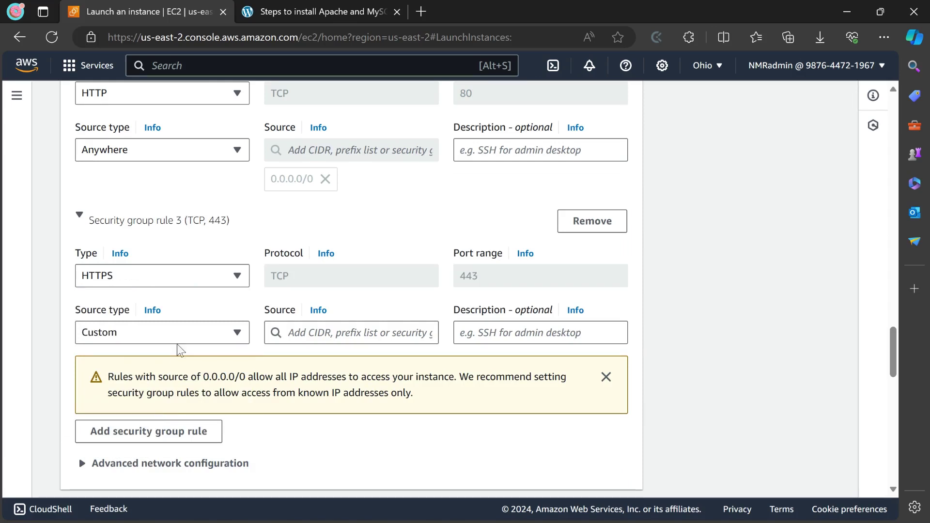
{"action": "left_click", "coordinate": [238, 333]}
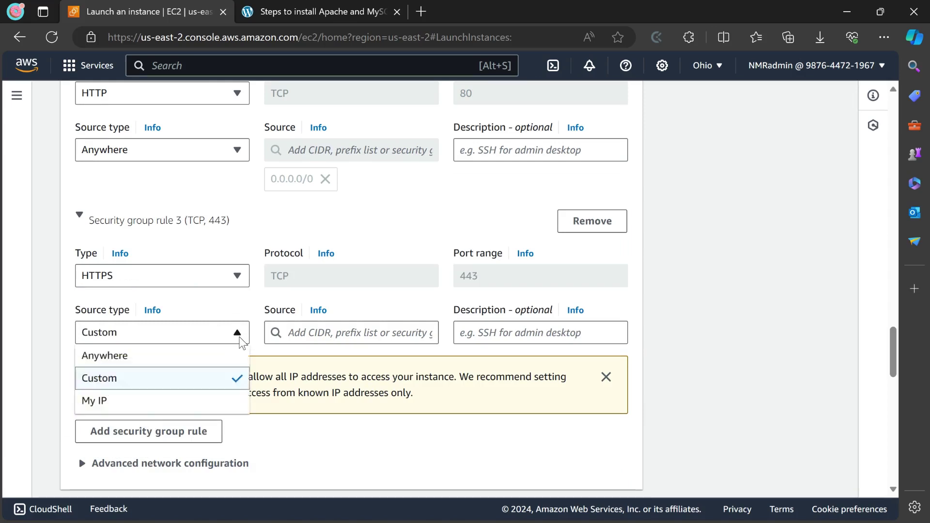
{"action": "left_click", "coordinate": [199, 357]}
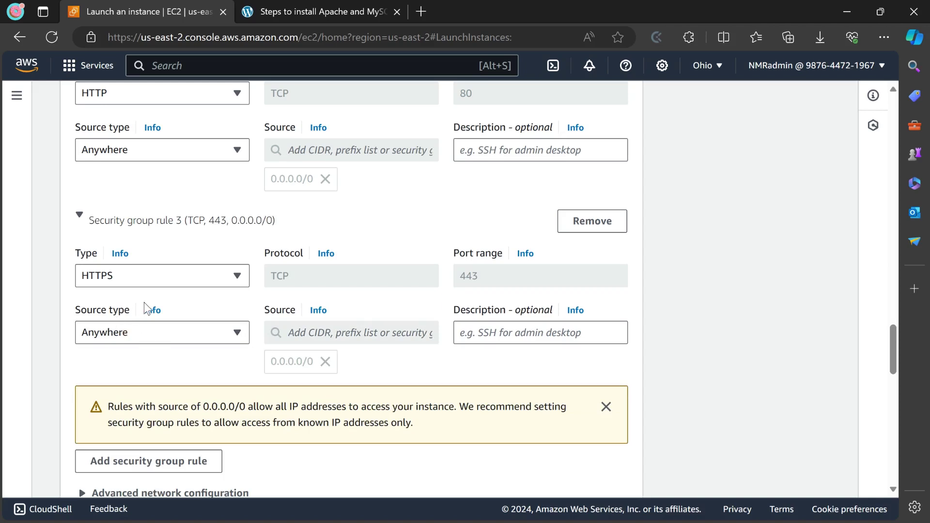
Review the ports and sources of the HTTP and HTTPS inbound rules, and the instance's storage configuration
{"action": "scroll", "coordinate": [164, 228], "scroll_direction": "up", "scroll_amount": 3}
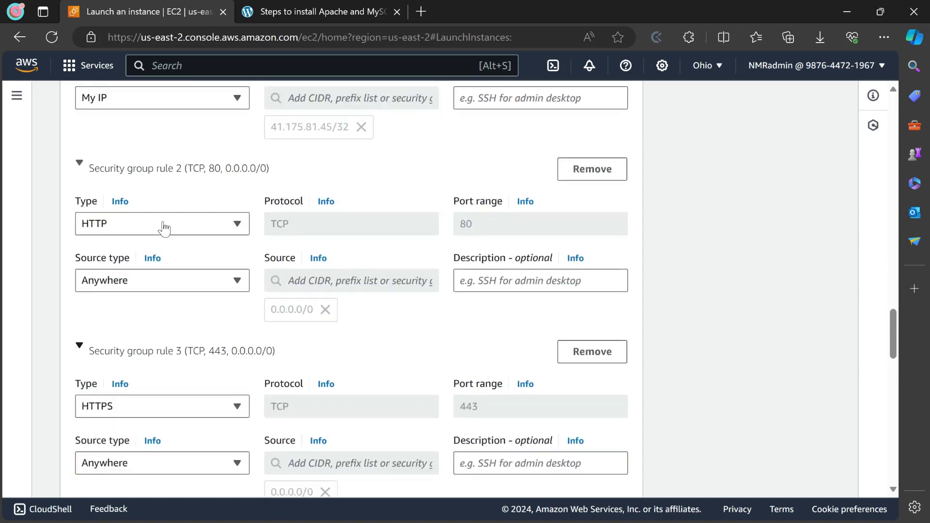
{"action": "scroll", "coordinate": [192, 294], "scroll_direction": "down", "scroll_amount": 3}
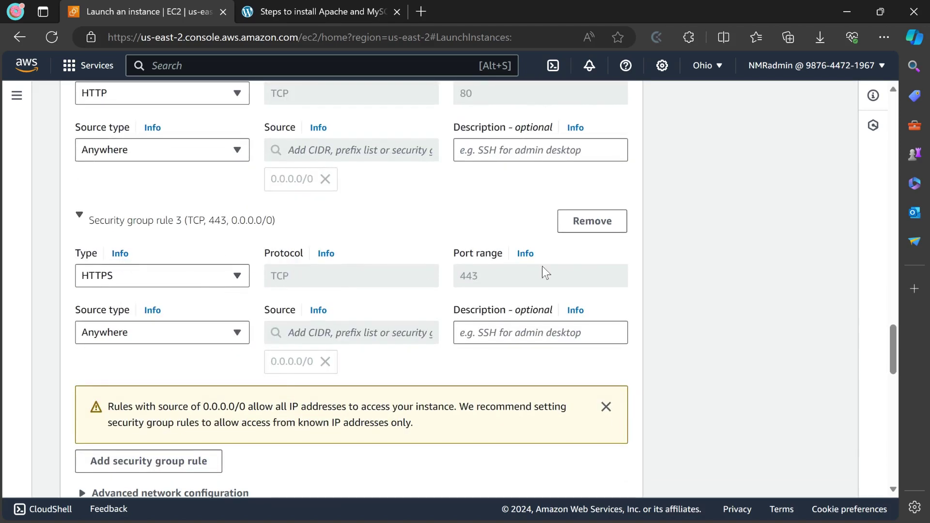
{"action": "scroll", "coordinate": [533, 271], "scroll_direction": "up", "scroll_amount": 3}
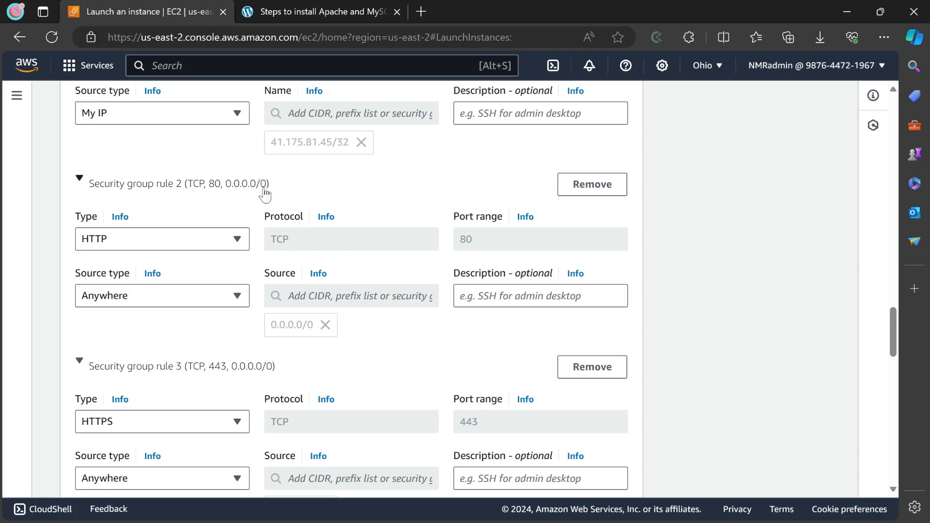
{"action": "scroll", "coordinate": [403, 297], "scroll_direction": "down", "scroll_amount": 3}
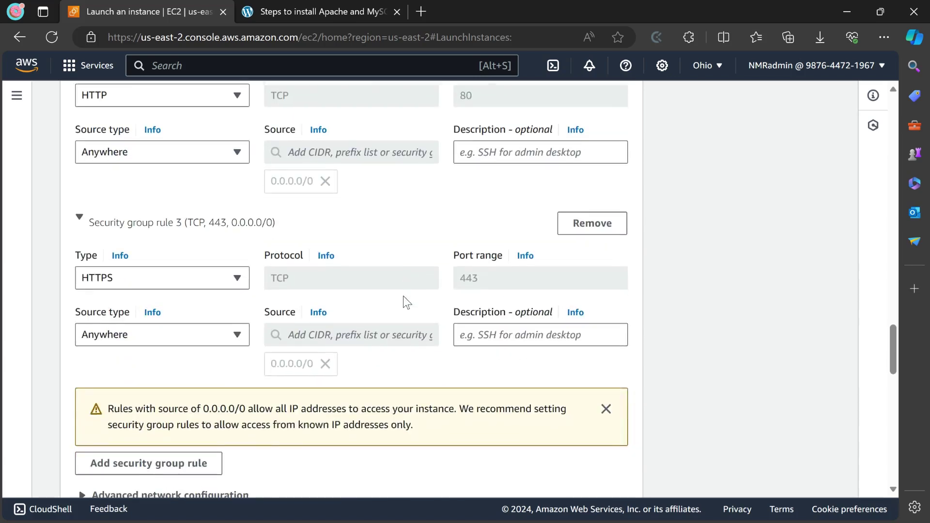
{"action": "scroll", "coordinate": [430, 241], "scroll_direction": "down", "scroll_amount": 3}
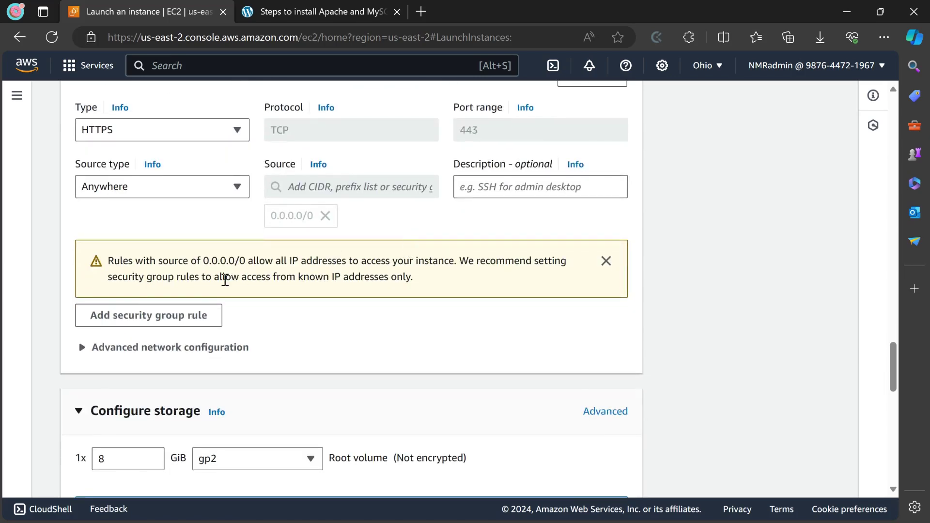
{"action": "scroll", "coordinate": [223, 301], "scroll_direction": "down", "scroll_amount": 3}
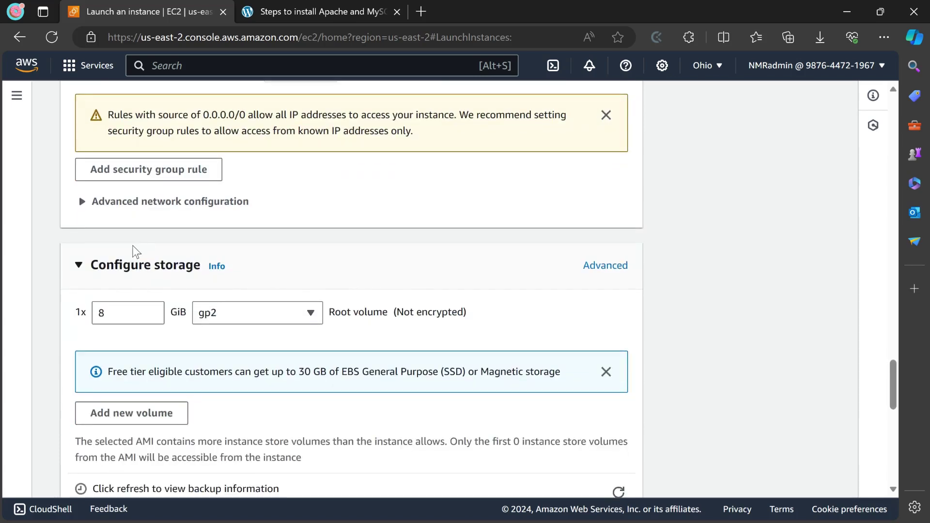
{"action": "scroll", "coordinate": [132, 249], "scroll_direction": "down", "scroll_amount": 3}
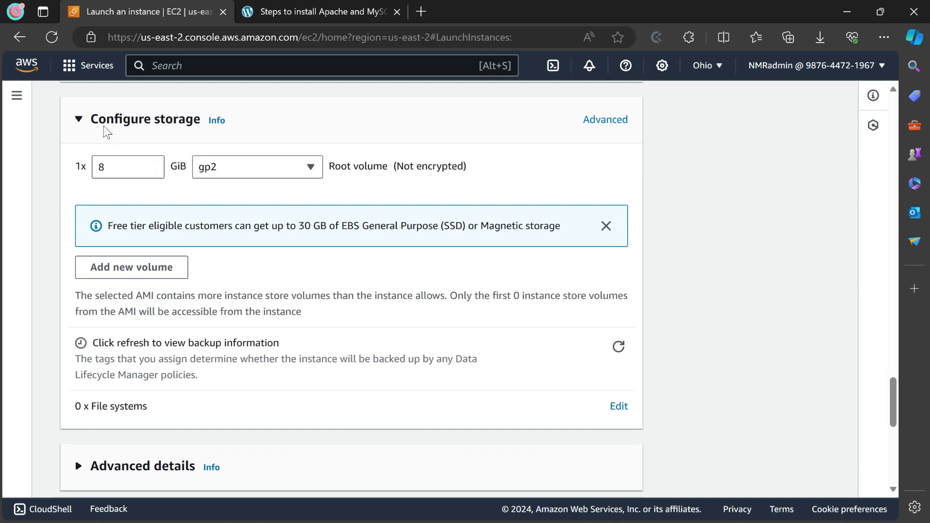
Review the storage size and the launch summary, and launch the instance
{"action": "left_click_drag", "start_coordinate": [106, 166], "coordinate": [82, 168]}
{"action": "left_click", "coordinate": [693, 175]}
{"action": "scroll", "coordinate": [676, 181], "scroll_direction": "down", "scroll_amount": 3}
{"action": "scroll", "coordinate": [676, 181], "scroll_direction": "down", "scroll_amount": 2}
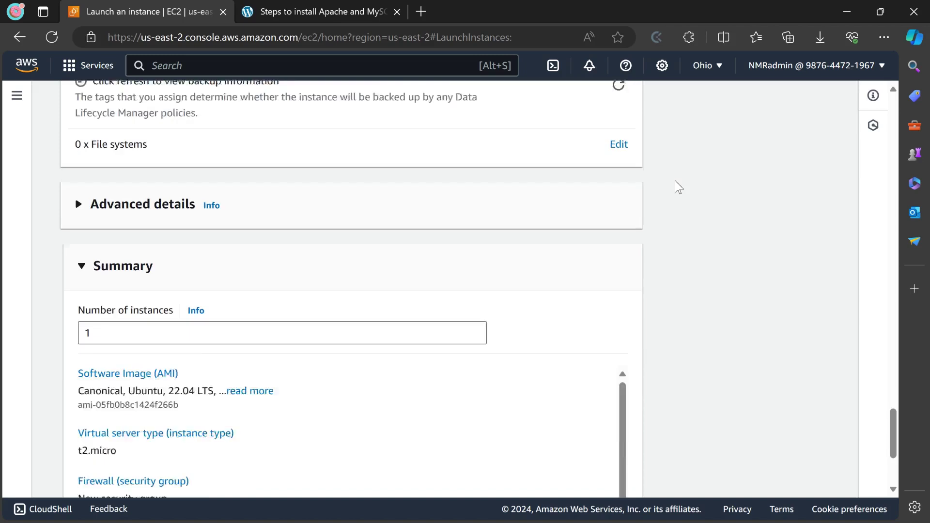
{"action": "scroll", "coordinate": [675, 181], "scroll_direction": "down", "scroll_amount": 3}
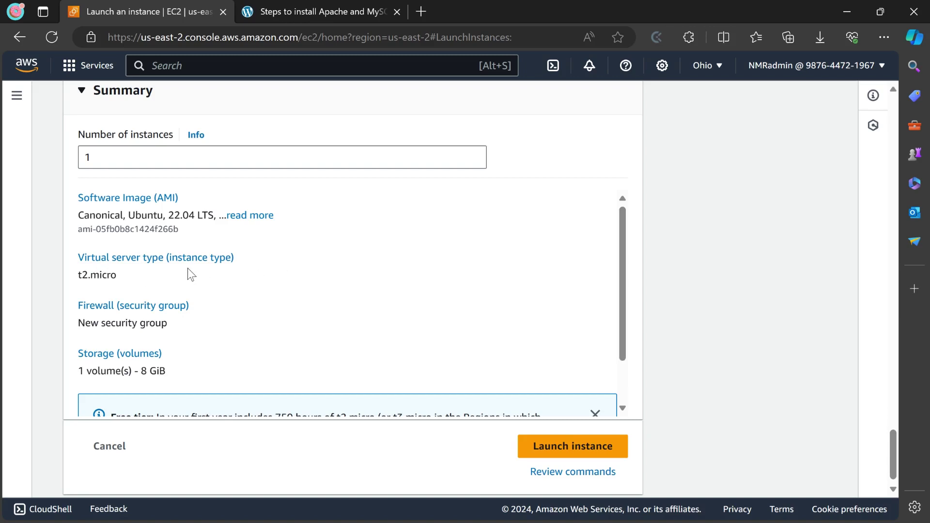
{"action": "scroll", "coordinate": [145, 247], "scroll_direction": "down", "scroll_amount": 2}
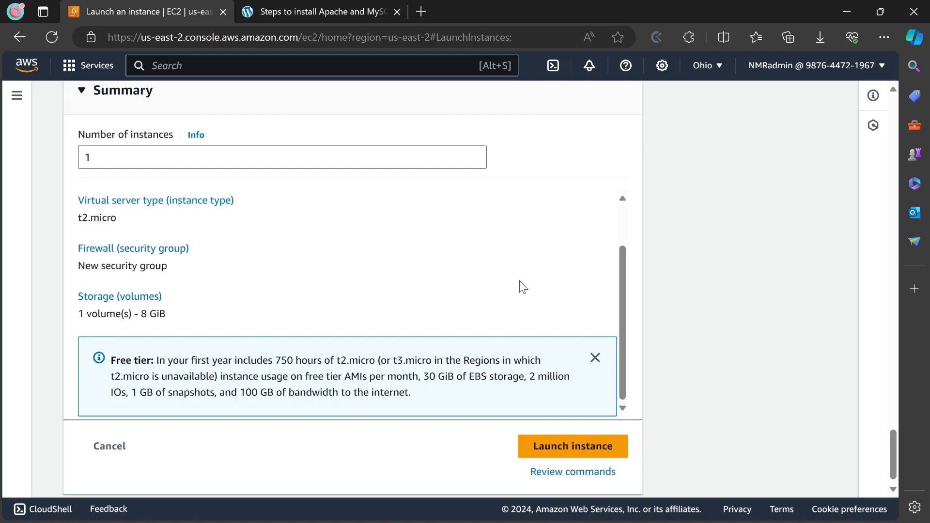
{"action": "scroll", "coordinate": [519, 287], "scroll_direction": "down", "scroll_amount": 1}
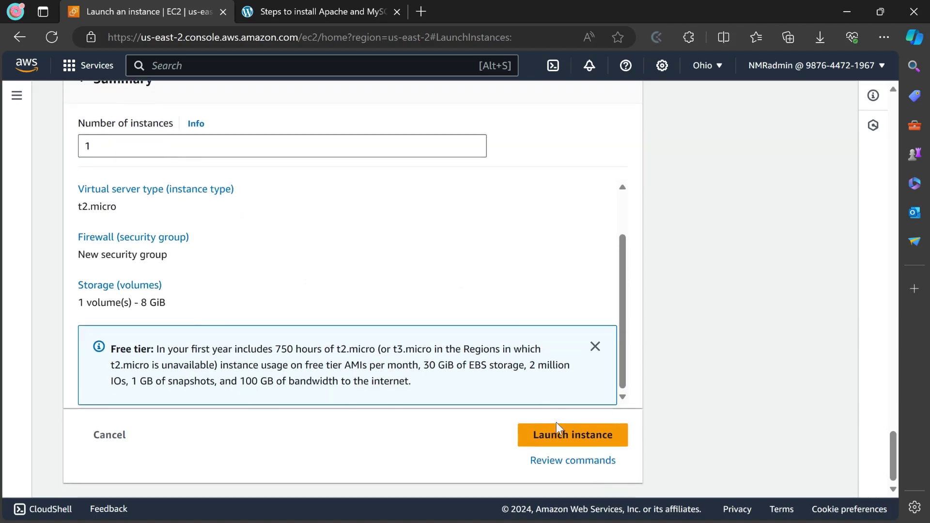
{"action": "left_click", "coordinate": [568, 440]}
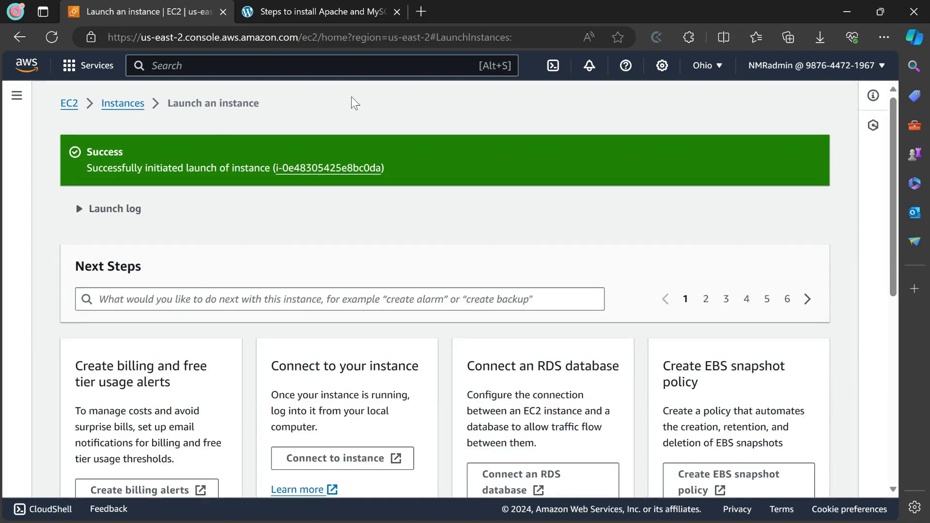
Open the instances list and check the instance state of My First Web Server, reloading the page to update it
{"action": "left_click", "coordinate": [121, 104]}
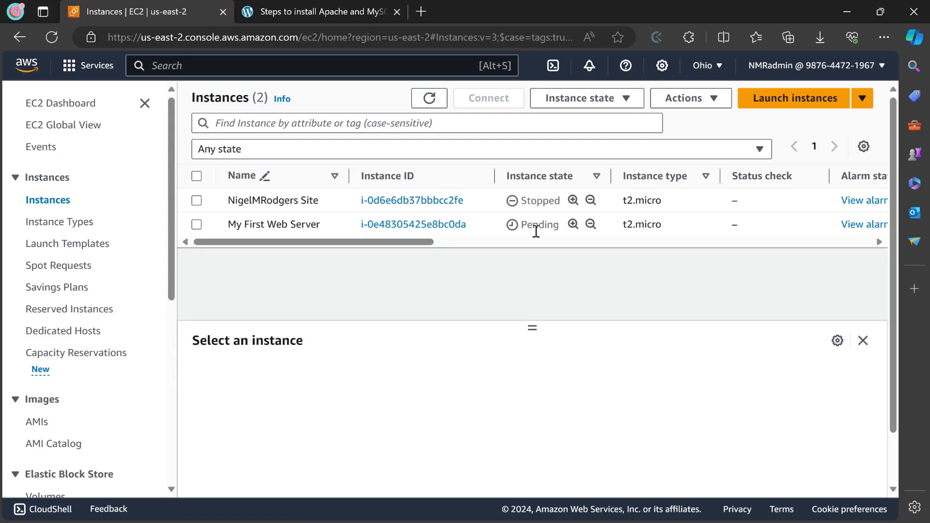
{"action": "left_click_drag", "start_coordinate": [522, 226], "coordinate": [560, 222]}
{"action": "left_click", "coordinate": [574, 232]}
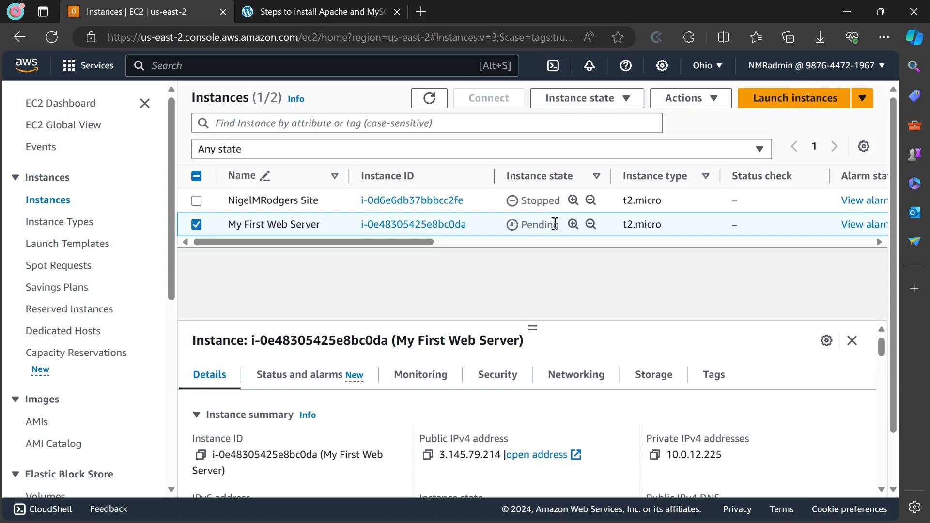
{"action": "left_click_drag", "start_coordinate": [562, 228], "coordinate": [521, 228]}
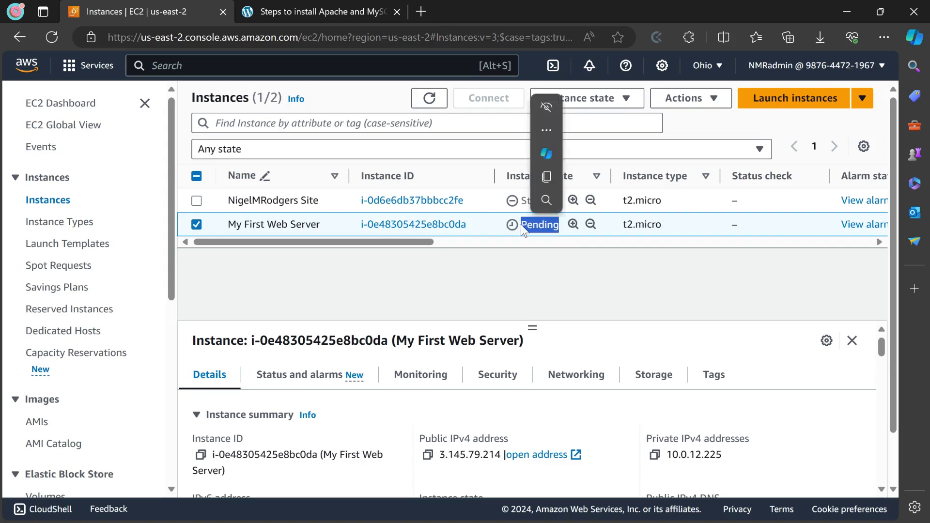
{"action": "left_click", "coordinate": [615, 270]}
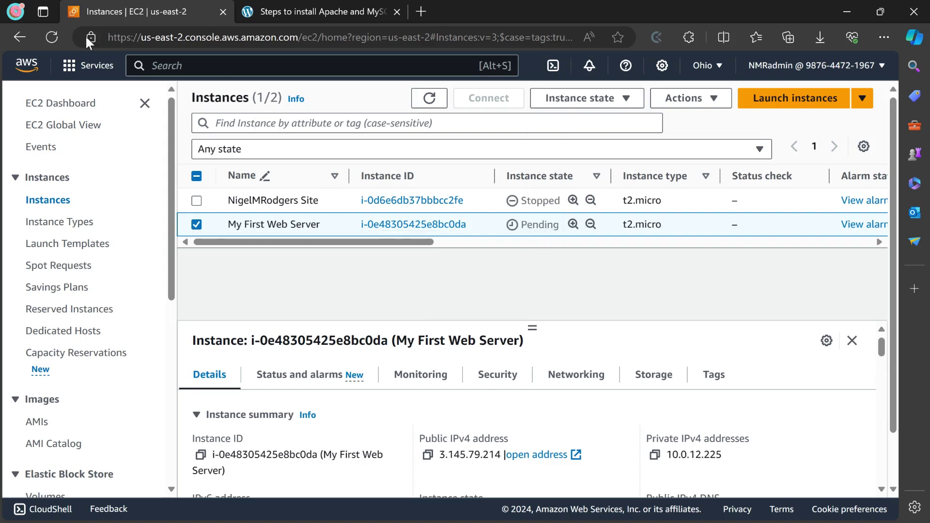
{"action": "left_click", "coordinate": [51, 38]}
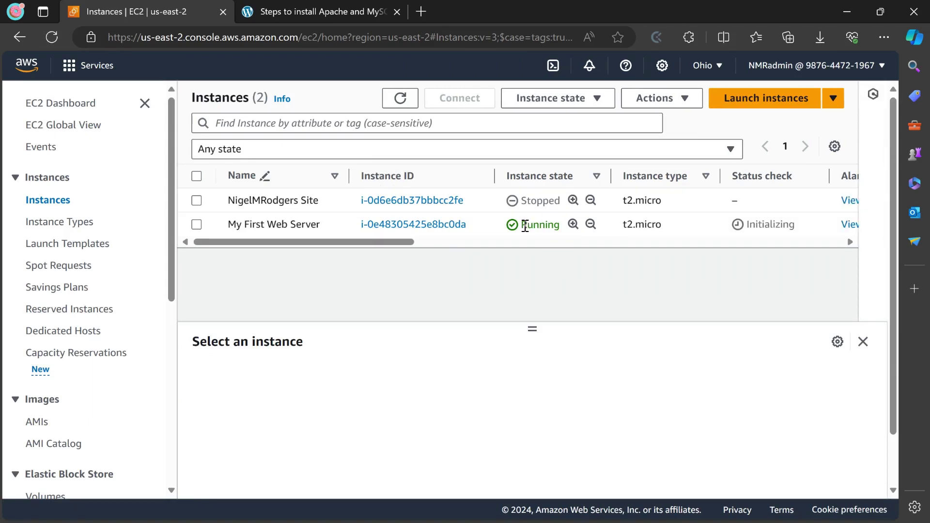
{"action": "left_click_drag", "start_coordinate": [521, 226], "coordinate": [561, 227]}
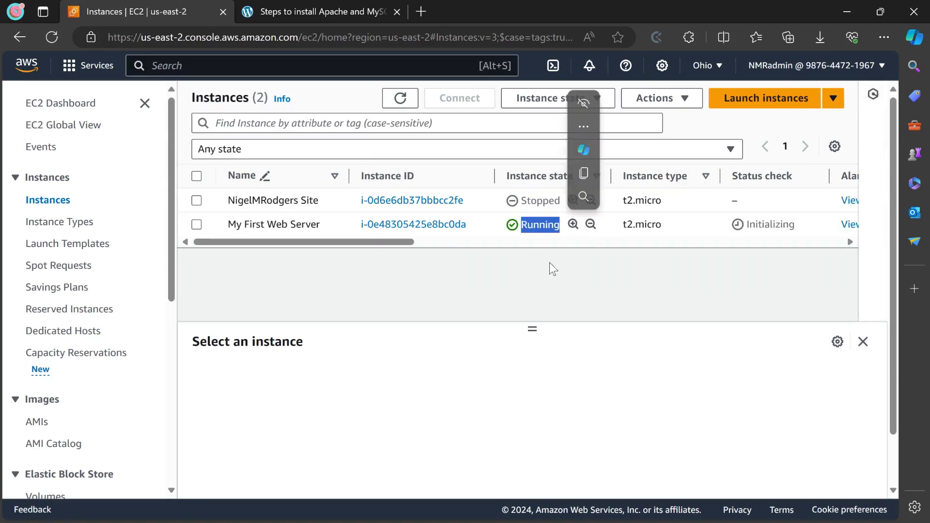
{"action": "left_click", "coordinate": [541, 287]}
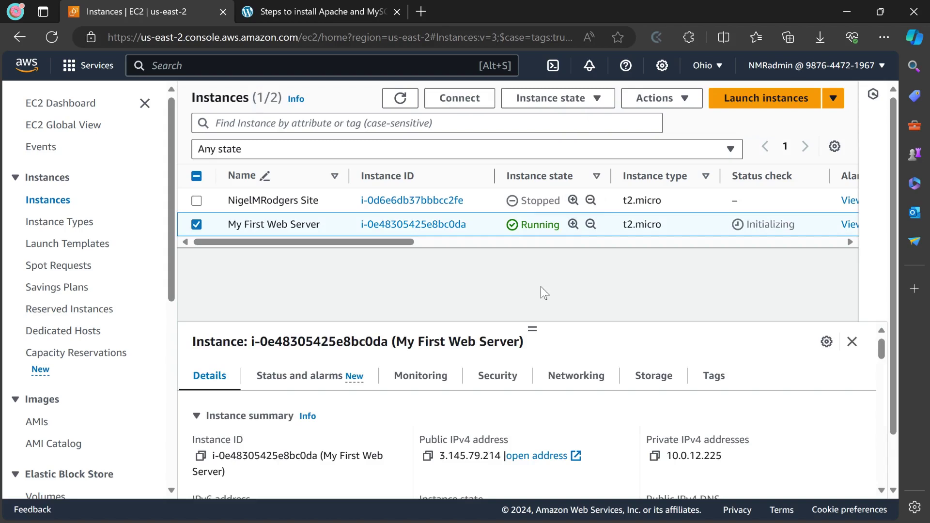
Select only My First Web Server and open its Connect to instance page to view the SSH client instructions
{"action": "left_click", "coordinate": [196, 225]}
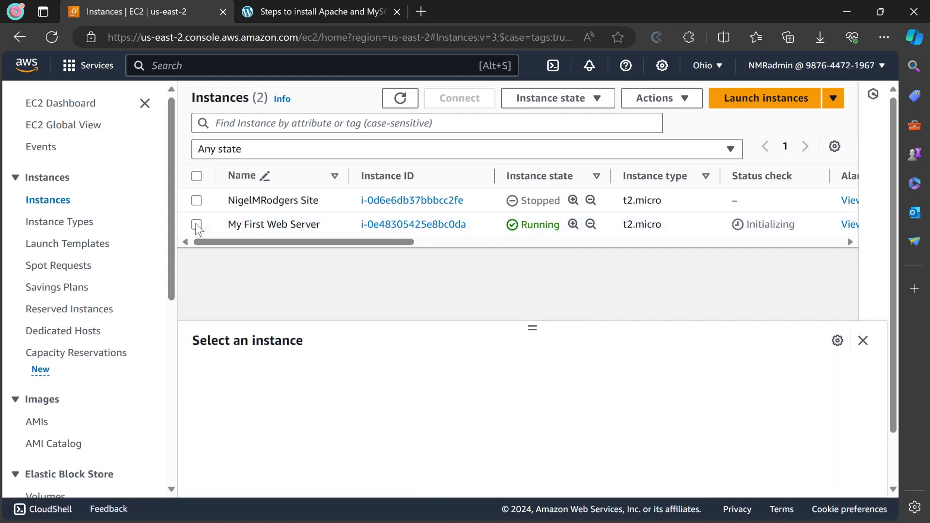
{"action": "left_click", "coordinate": [196, 226]}
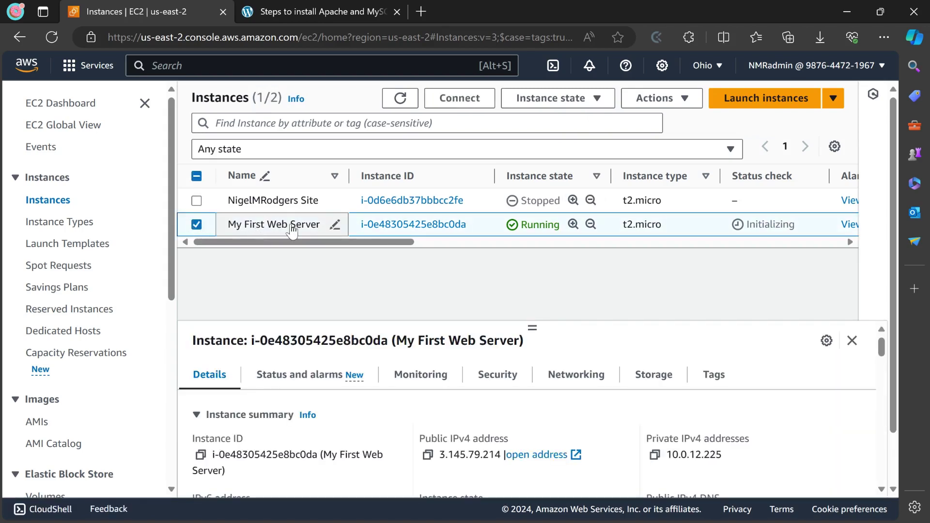
{"action": "left_click", "coordinate": [464, 98]}
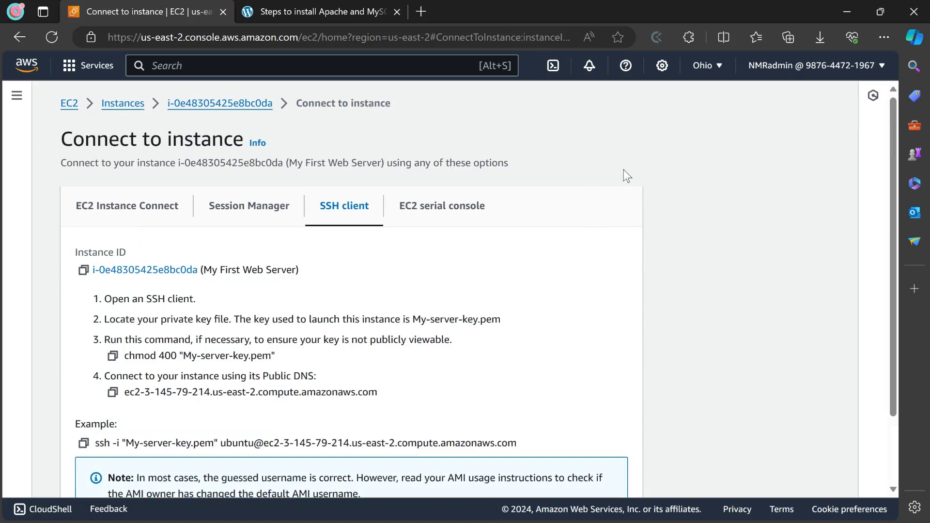
{"action": "scroll", "coordinate": [623, 170], "scroll_direction": "down", "scroll_amount": 2}
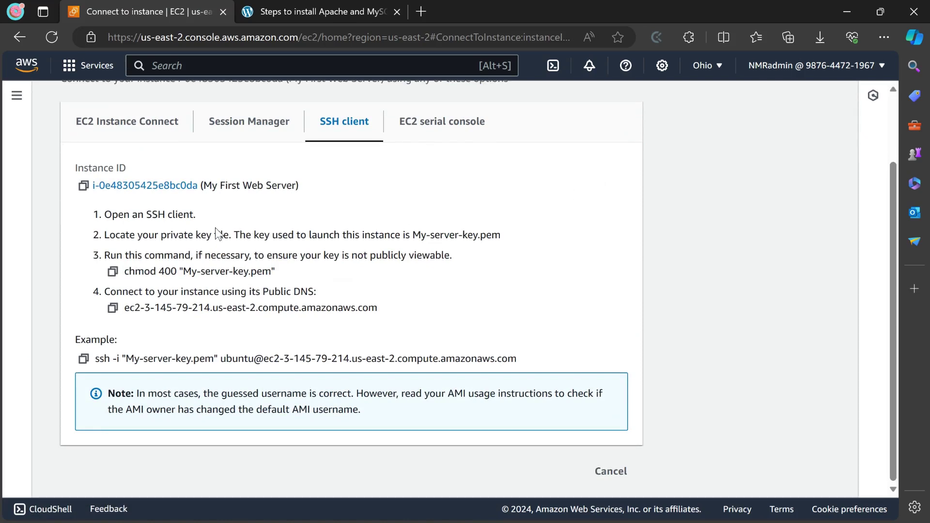
Copy the instance's public IP address from the EC2 Instance Connect options and return to the SSH client instructions
{"action": "left_click", "coordinate": [135, 130]}
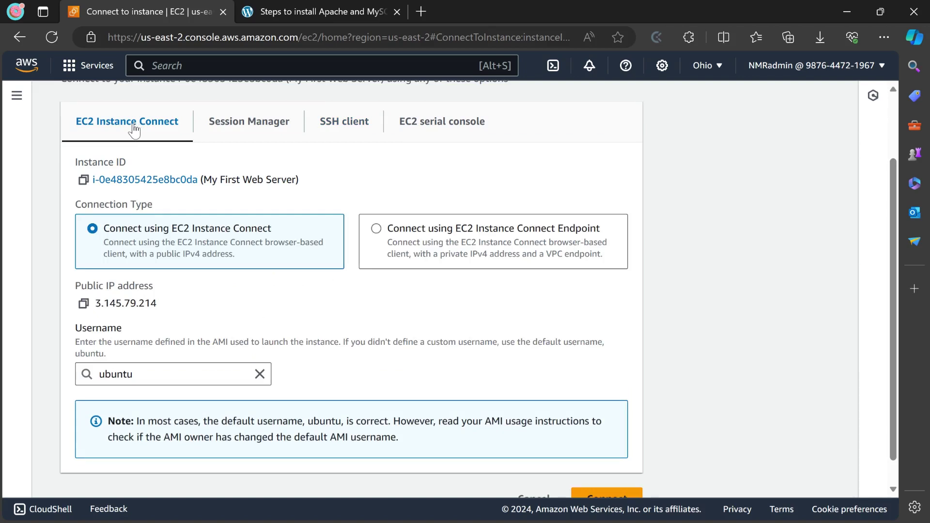
{"action": "left_click", "coordinate": [83, 305]}
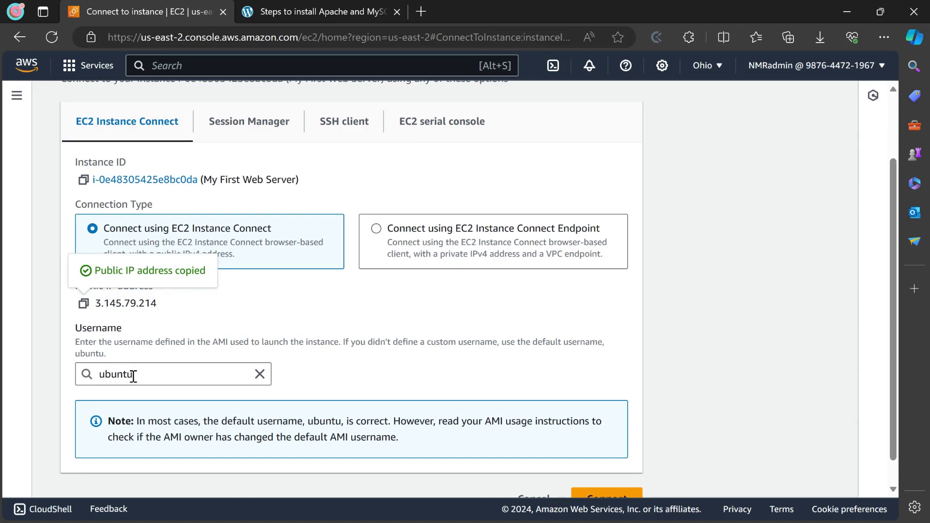
{"action": "left_click", "coordinate": [330, 128]}
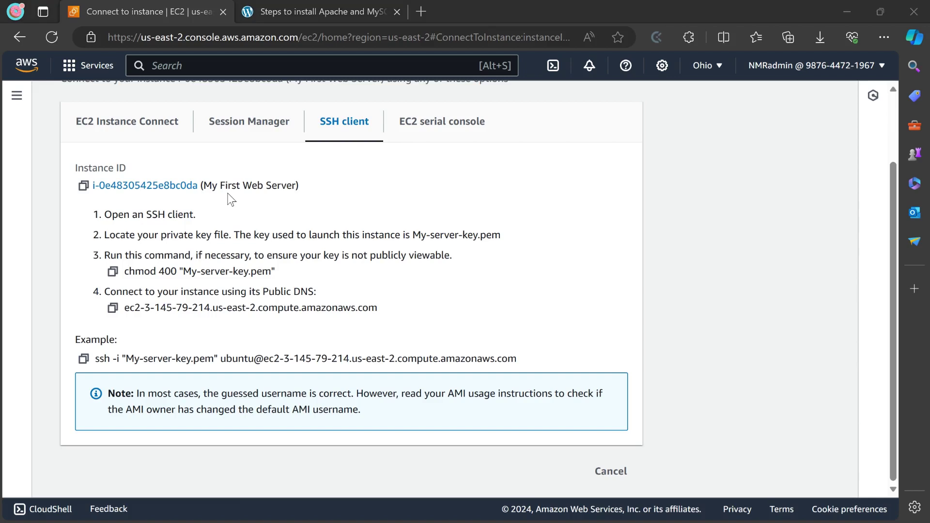
Switch to PuTTY and set the session's host name to the copied public IP address 3.145.79.214
{"action": "key", "text": "super"}
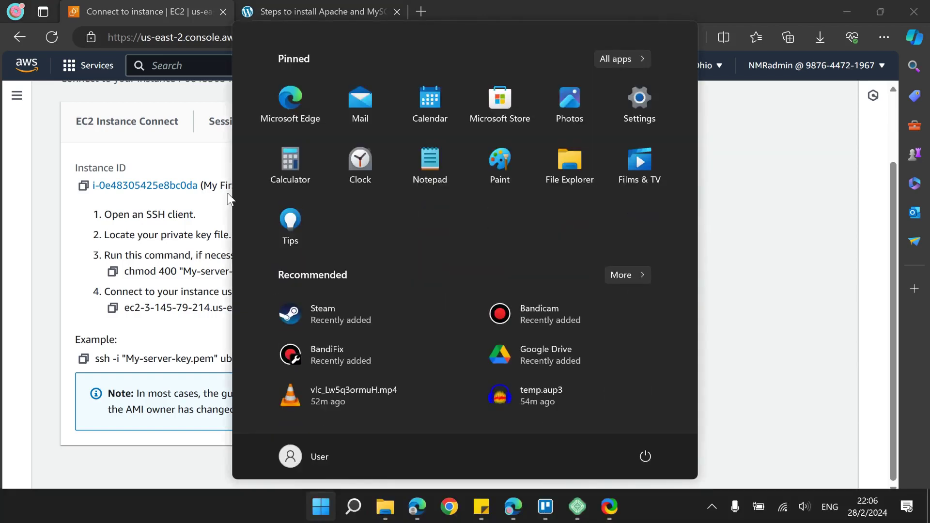
{"action": "type", "text": "putty"}
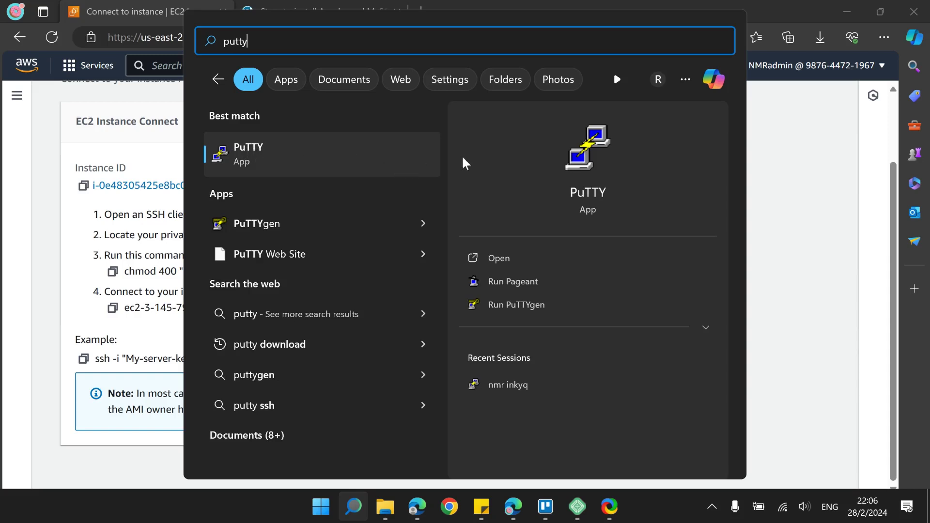
{"action": "left_click", "coordinate": [496, 261]}
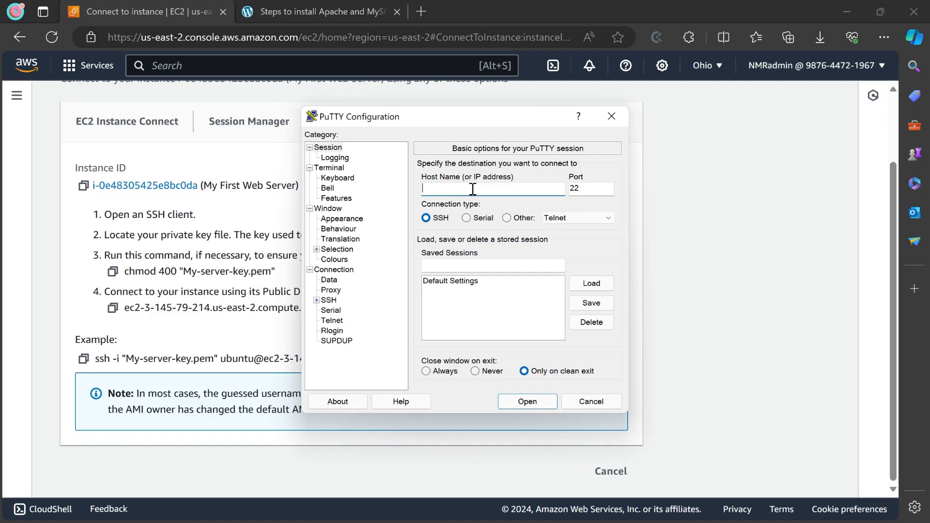
{"action": "right_click", "coordinate": [440, 185]}
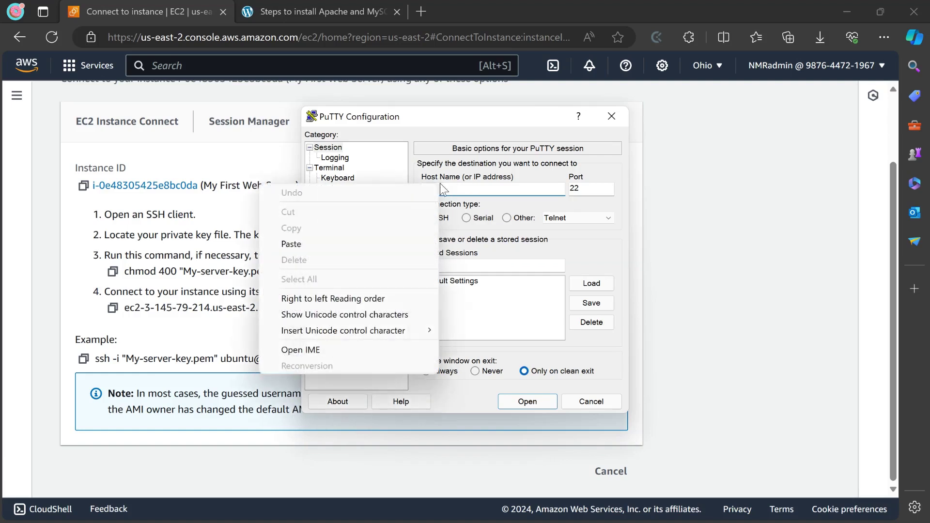
{"action": "left_click", "coordinate": [374, 249]}
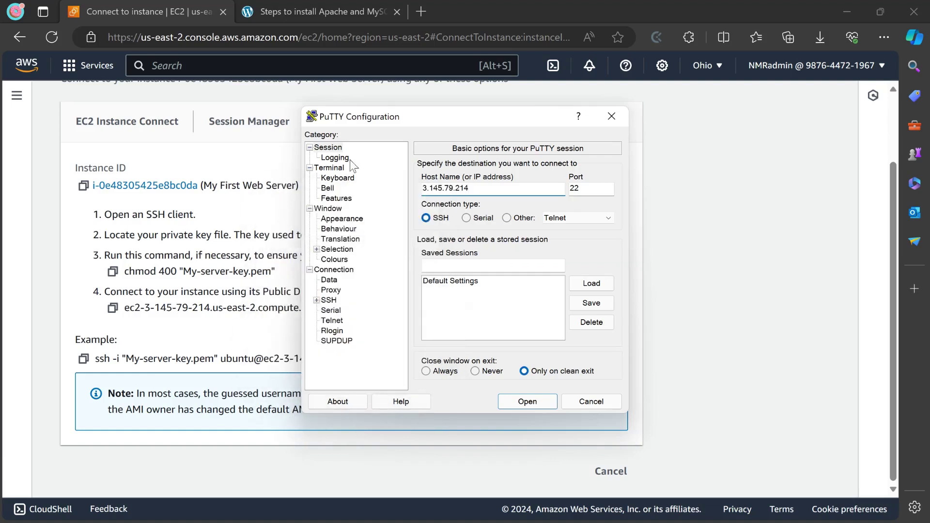
{"action": "left_click", "coordinate": [328, 150]}
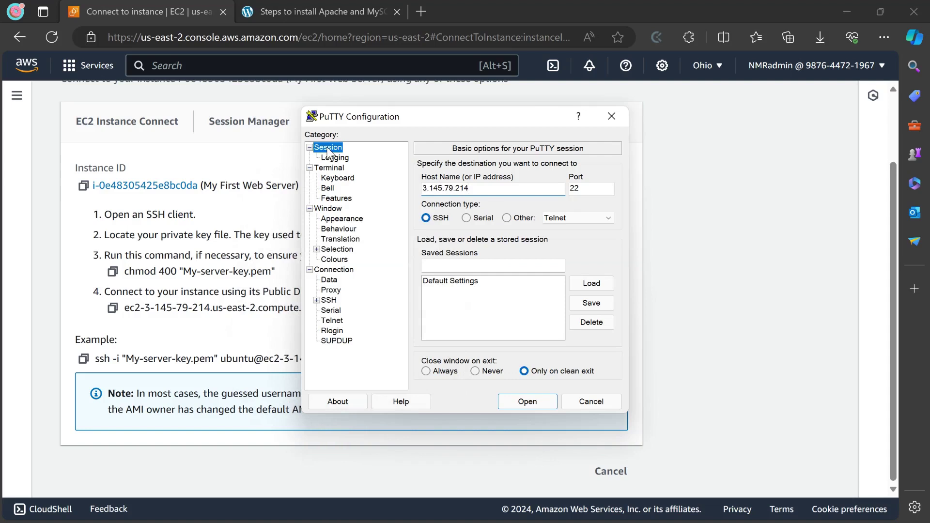
{"action": "left_click", "coordinate": [484, 189]}
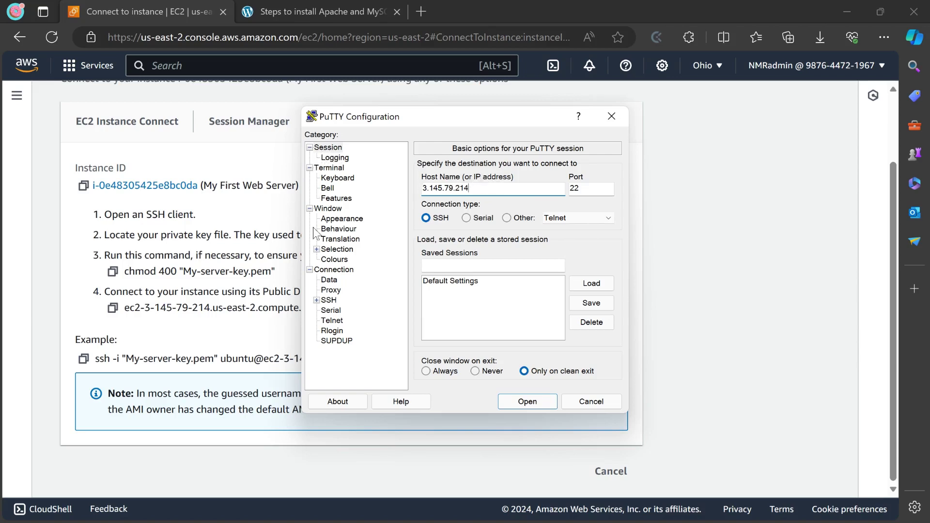
Set the private key file in the SSH authentication credentials to My-server-key.ppk from Downloads\edge
{"action": "left_click", "coordinate": [316, 300]}
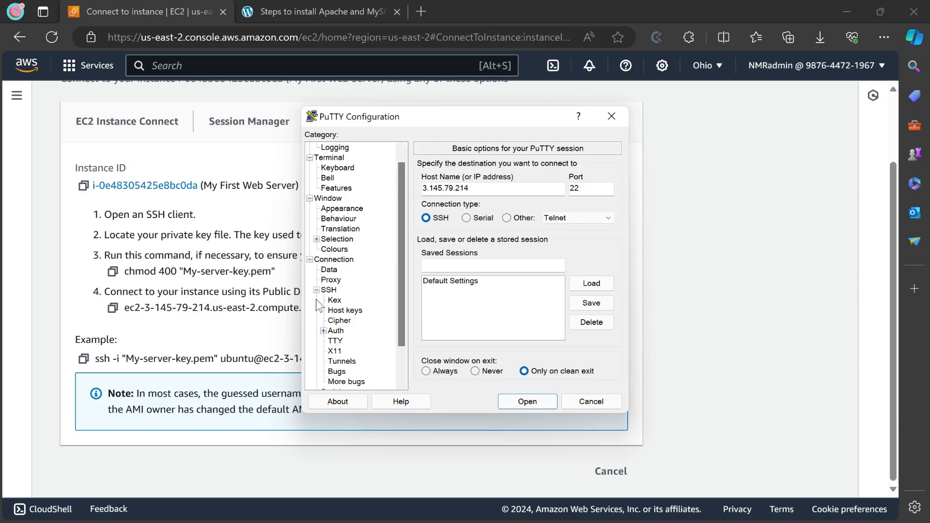
{"action": "left_click", "coordinate": [324, 331]}
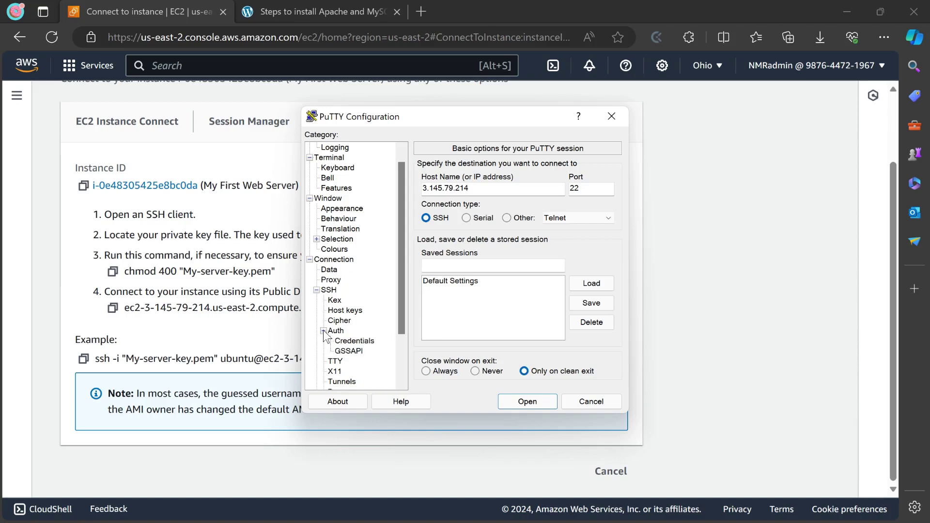
{"action": "left_click", "coordinate": [356, 341]}
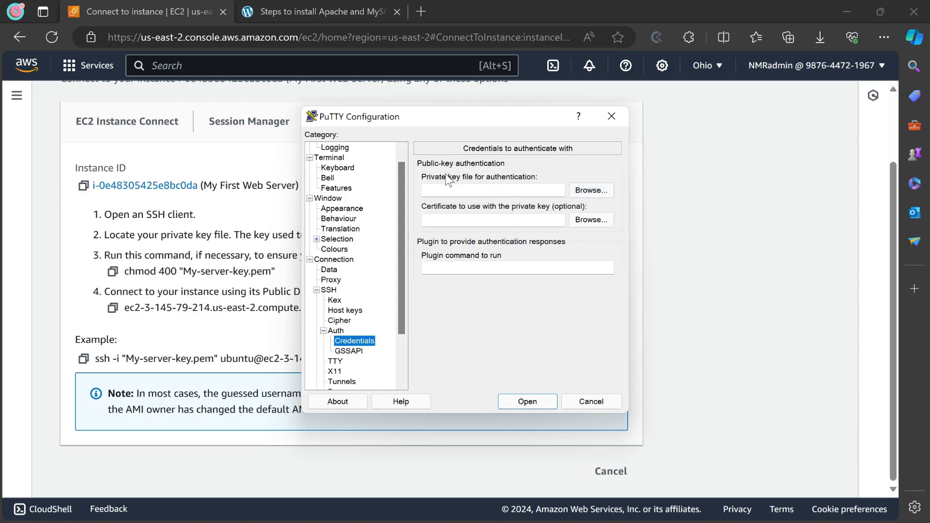
{"action": "left_click", "coordinate": [585, 193]}
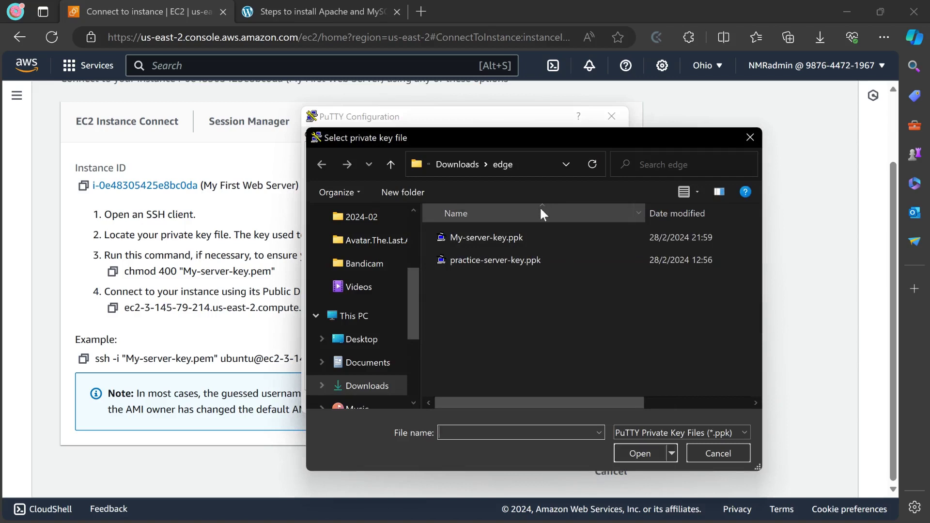
{"action": "left_click", "coordinate": [483, 237]}
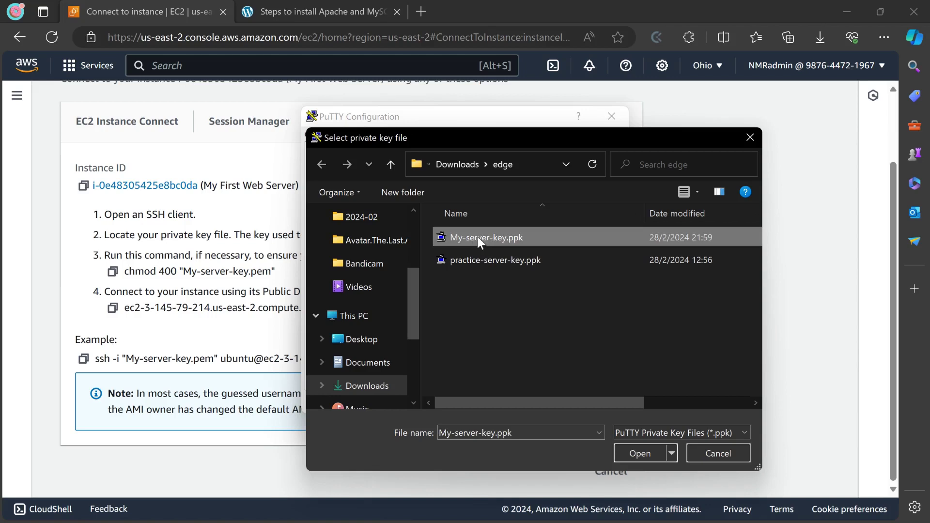
{"action": "left_click", "coordinate": [638, 453]}
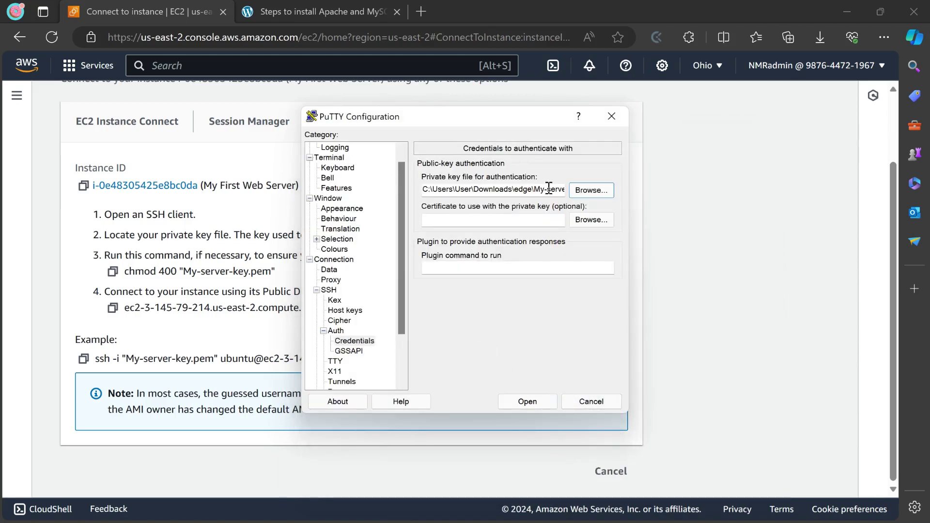
Open the SSH connection to the server and accept its host key
{"action": "left_click", "coordinate": [528, 403]}
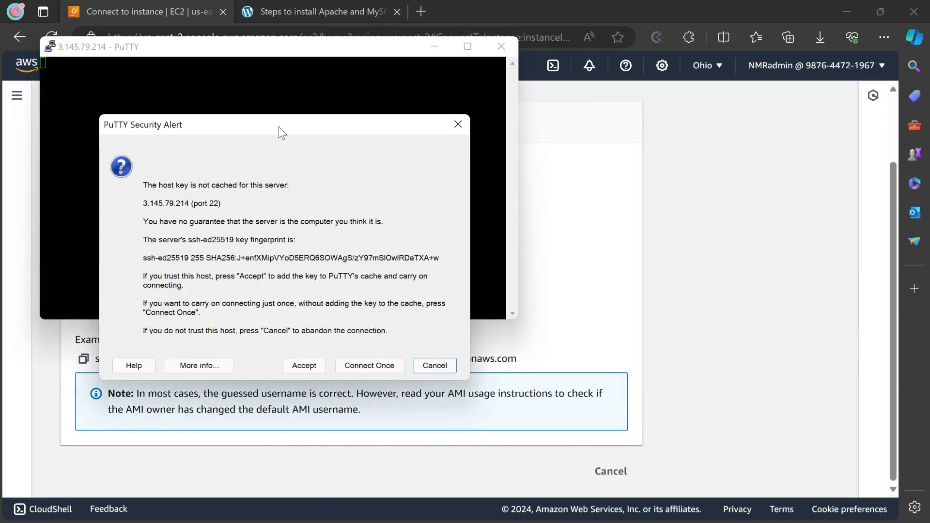
{"action": "left_click_drag", "start_coordinate": [279, 126], "coordinate": [289, 61]}
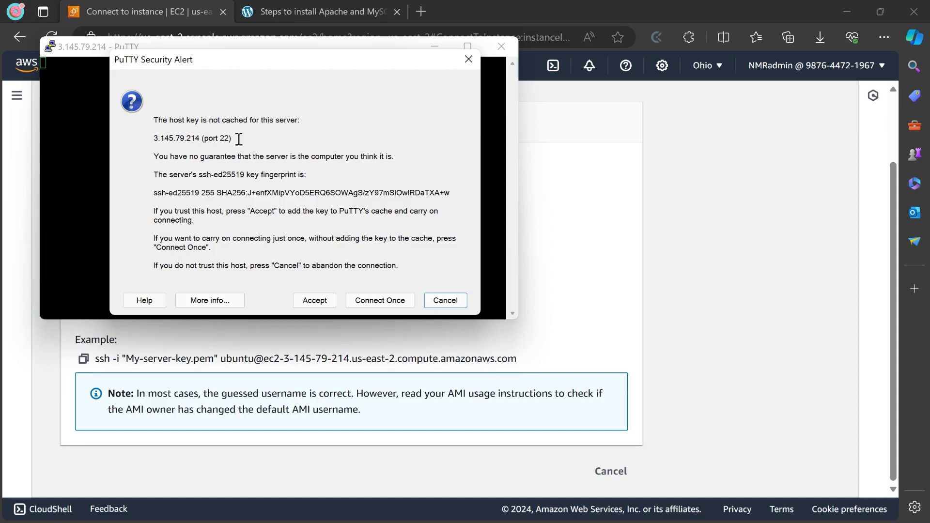
{"action": "left_click", "coordinate": [309, 301]}
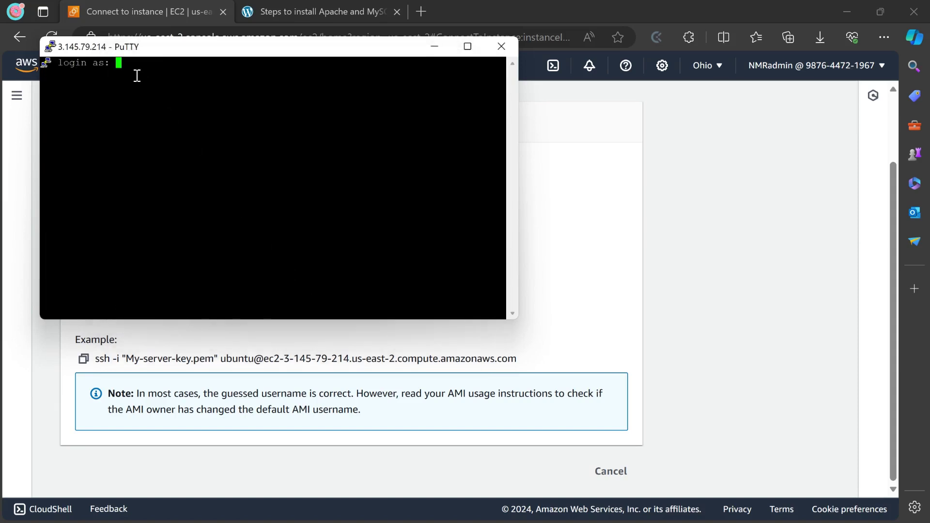
Log in to the server as ubuntu and reposition the terminal window over the browser
{"action": "type", "text": "ubuntu"}
{"action": "key", "text": "Return"}
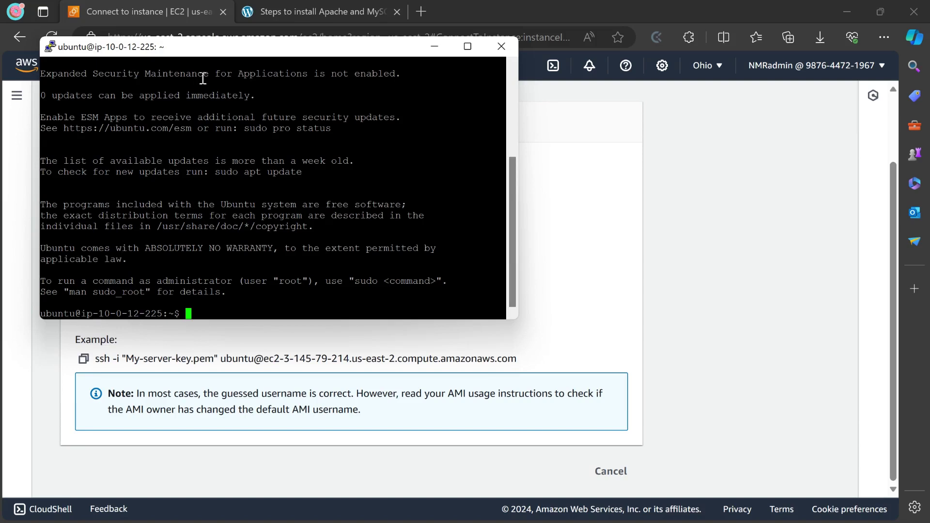
{"action": "left_click_drag", "start_coordinate": [223, 55], "coordinate": [293, 102]}
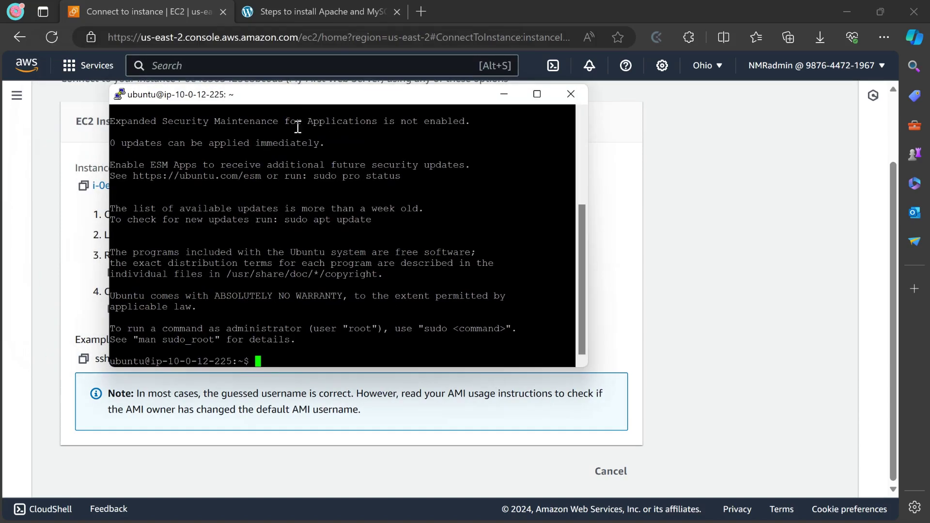
{"action": "left_click_drag", "start_coordinate": [278, 101], "coordinate": [218, 42]}
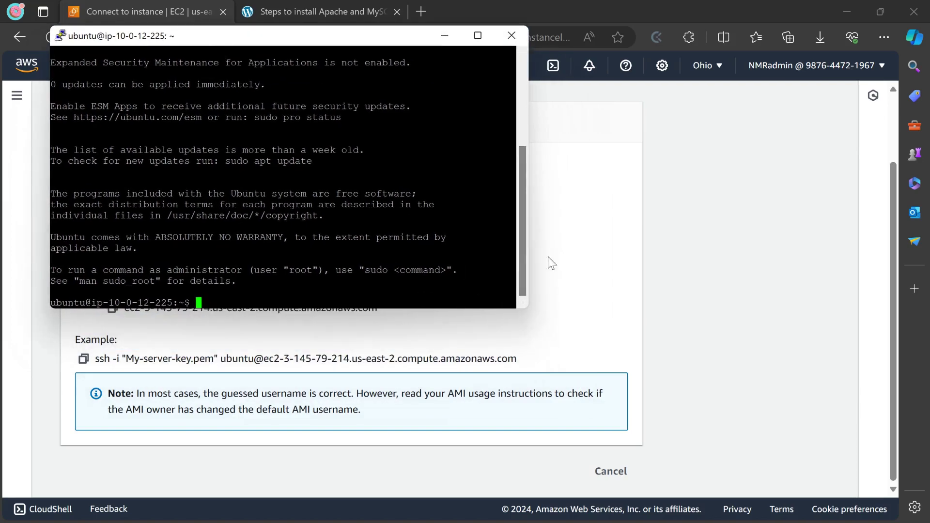
Switch to the browser's Apache and MySQL installation guide and copy the command sudo apt update
{"action": "left_click", "coordinate": [301, 4]}
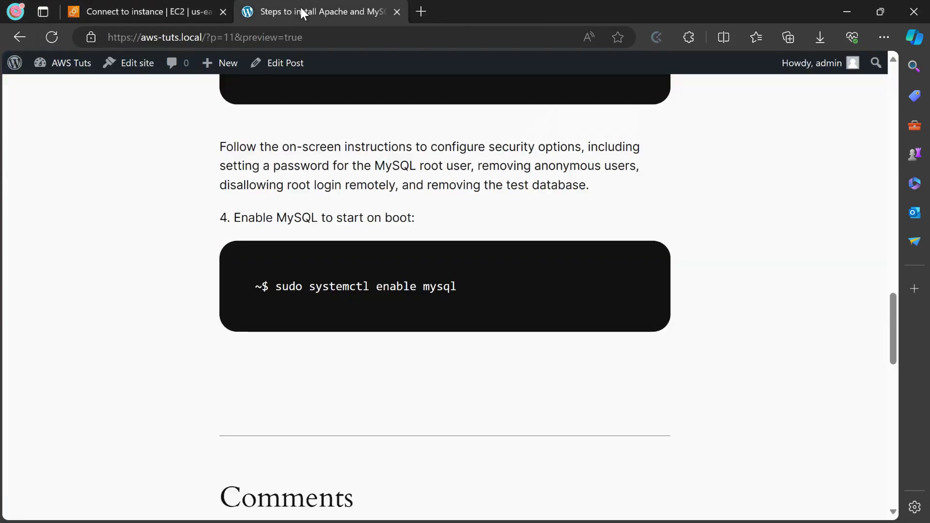
{"action": "left_click_drag", "start_coordinate": [895, 305], "coordinate": [876, 164]}
{"action": "scroll", "coordinate": [869, 131], "scroll_direction": "up", "scroll_amount": 10}
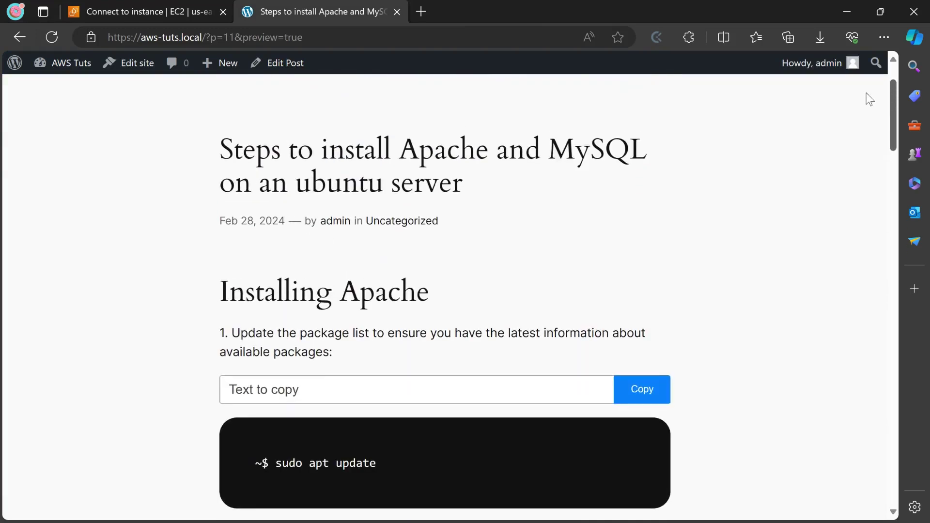
{"action": "scroll", "coordinate": [870, 99], "scroll_direction": "down", "scroll_amount": 3}
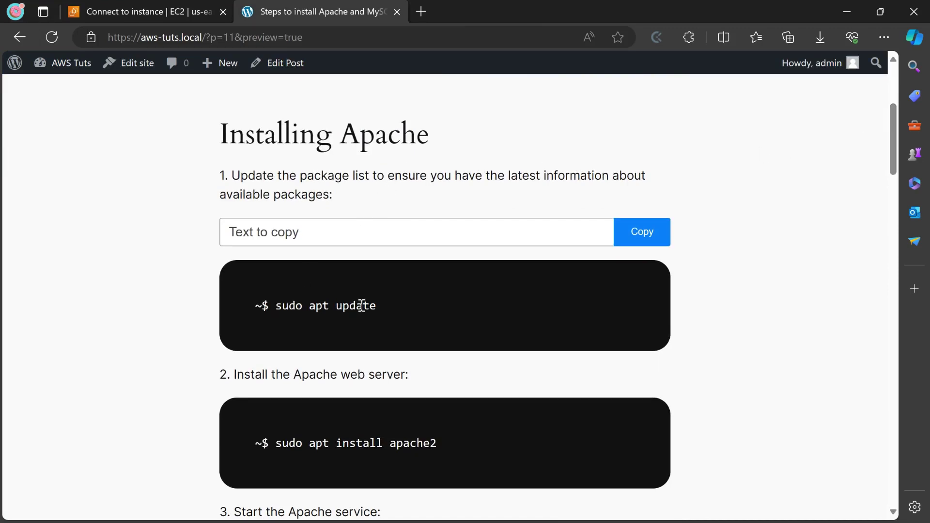
{"action": "left_click_drag", "start_coordinate": [376, 304], "coordinate": [278, 307]}
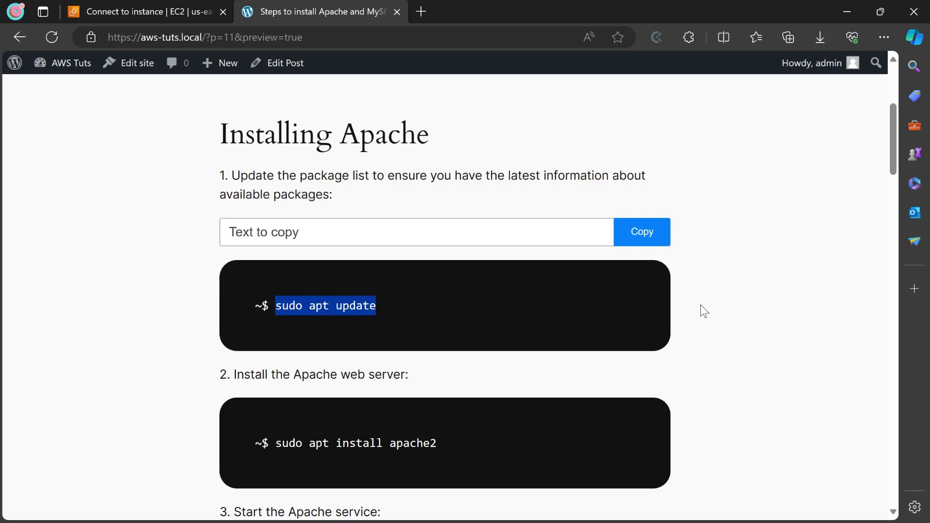
{"action": "right_click", "coordinate": [318, 305]}
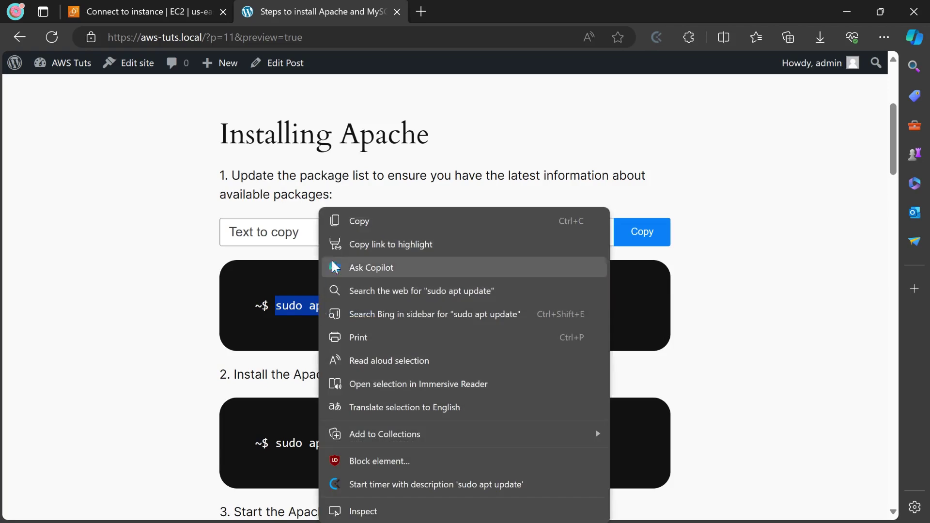
{"action": "left_click", "coordinate": [360, 222]}
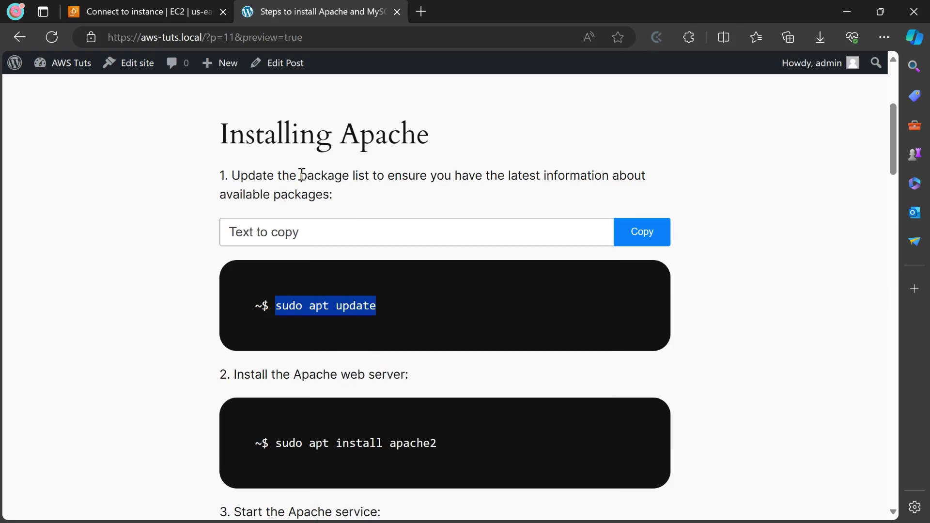
Switch to the PuTTY session, maximize it and run sudo apt update on the server
{"action": "key", "text": "alt+Tab"}
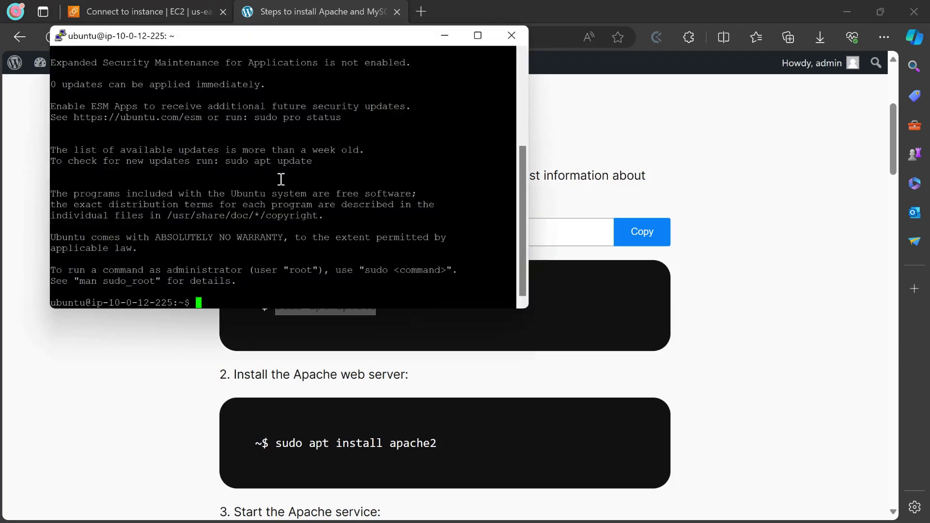
{"action": "left_click_drag", "start_coordinate": [296, 42], "coordinate": [319, 1]}
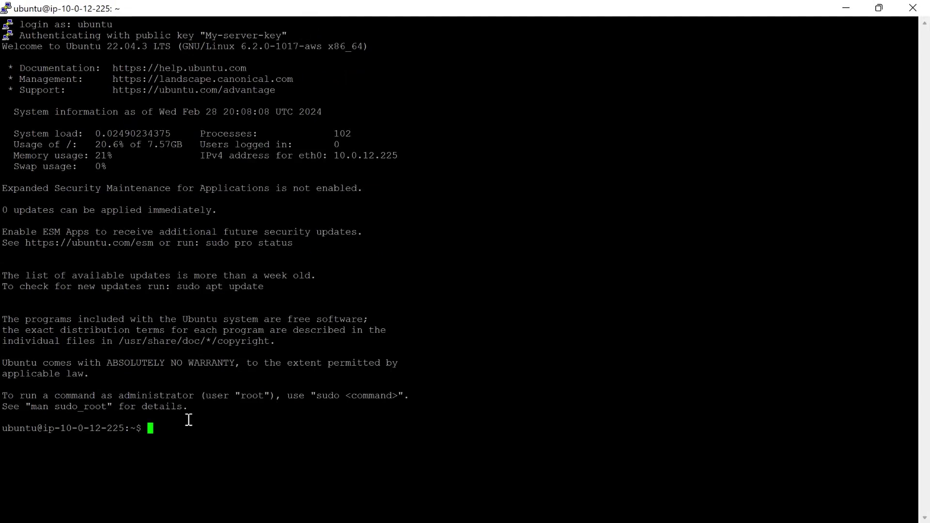
{"action": "right_click", "coordinate": [152, 436]}
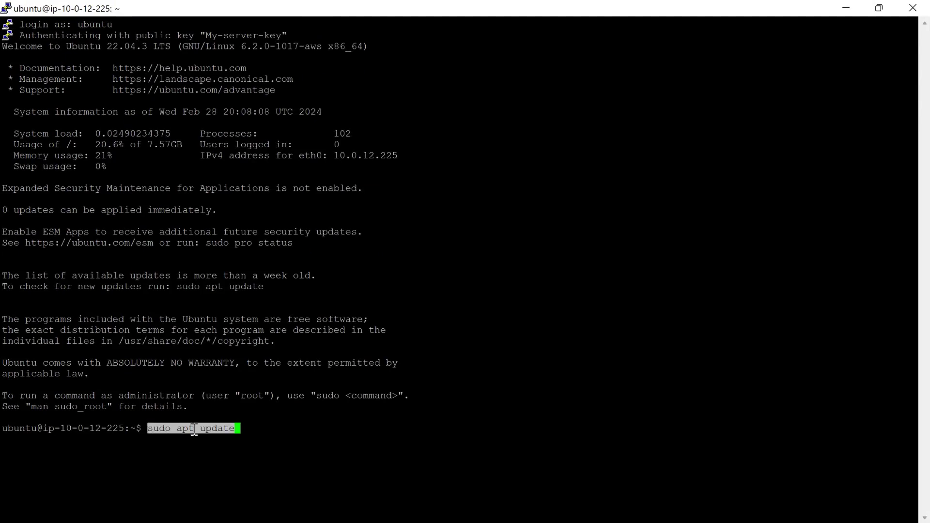
{"action": "key", "text": "Return"}
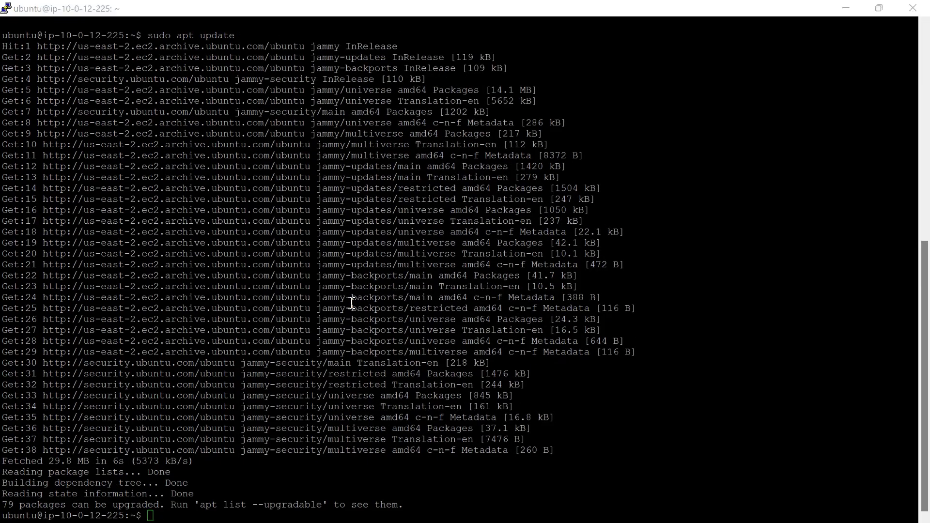
Return to the installation guide in the browser and copy the command sudo apt install apache2
{"action": "key", "text": "alt+Tab"}
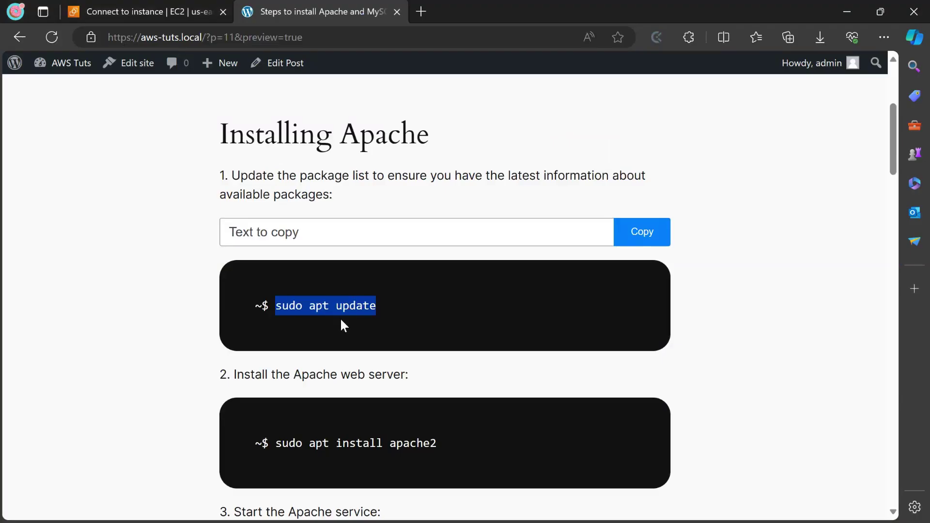
{"action": "scroll", "coordinate": [431, 321], "scroll_direction": "down", "scroll_amount": 3}
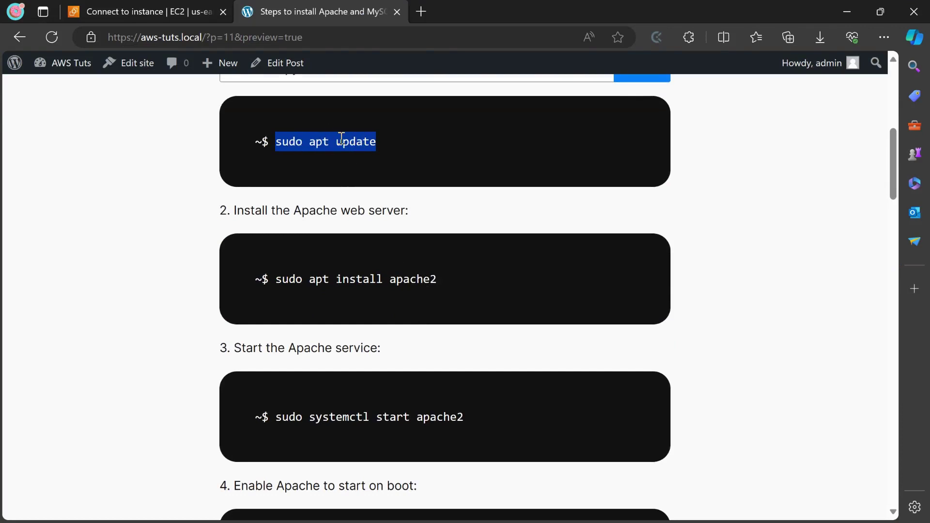
{"action": "left_click", "coordinate": [326, 141]}
{"action": "double_click", "coordinate": [317, 143]}
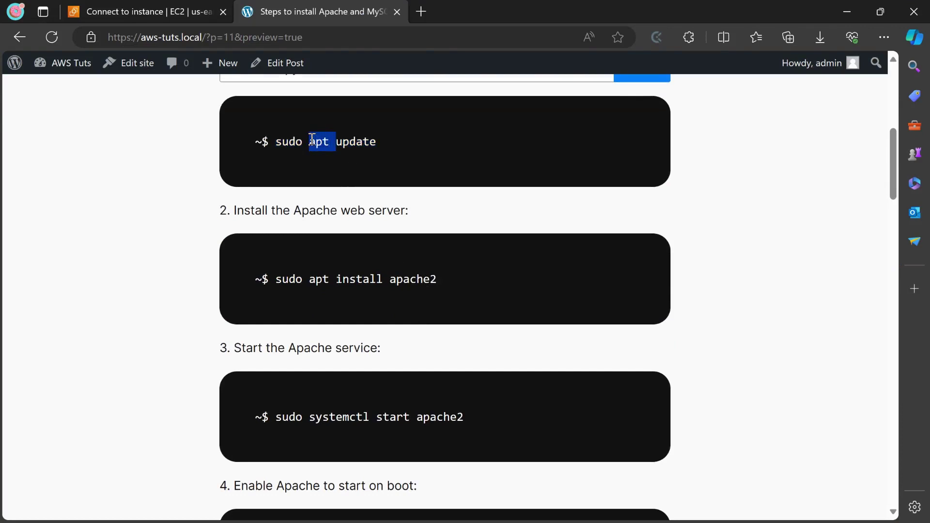
{"action": "left_click", "coordinate": [710, 195]}
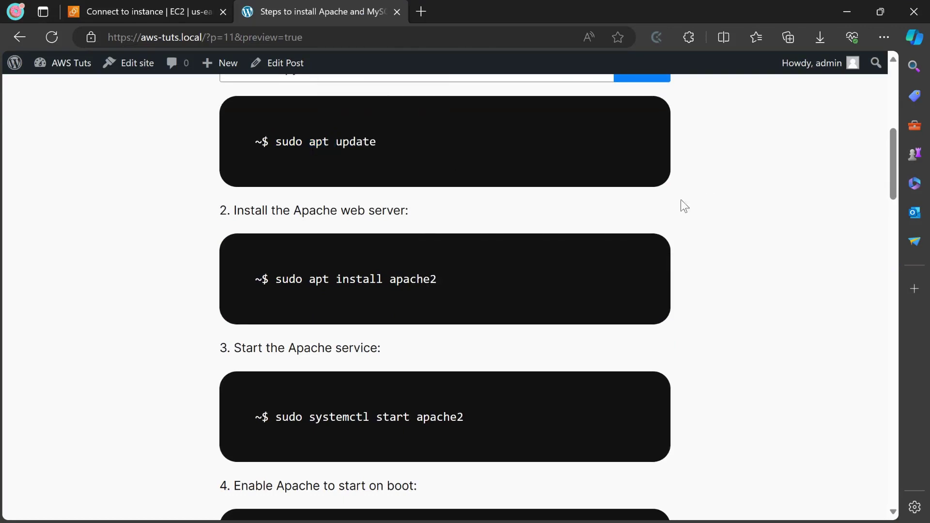
{"action": "left_click_drag", "start_coordinate": [434, 279], "coordinate": [275, 279]}
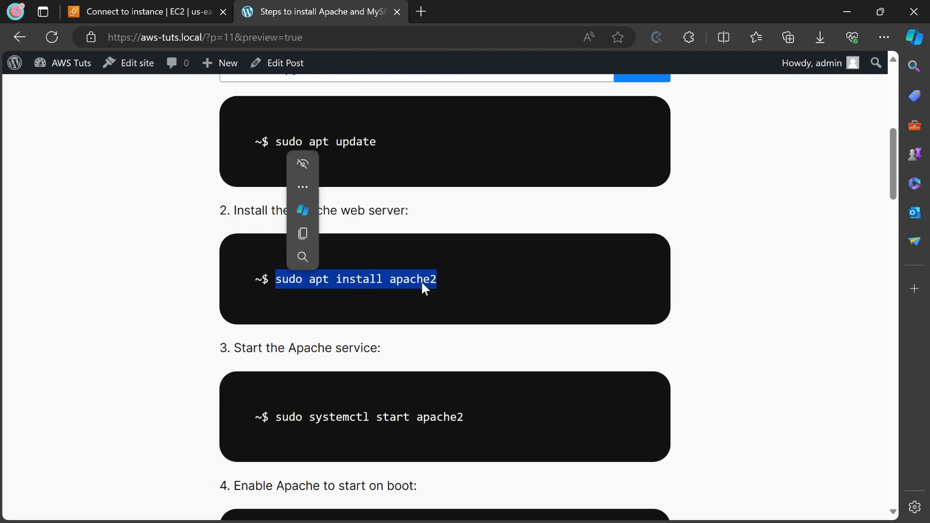
{"action": "key", "text": "ctrl+c"}
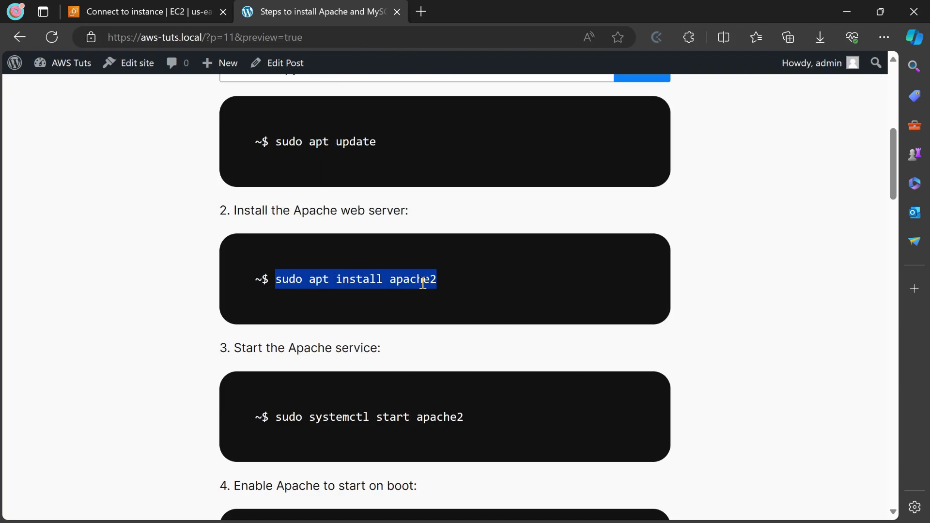
Run sudo apt install apache2 in the PuTTY session and confirm the installation with y
{"action": "key", "text": "alt+Tab"}
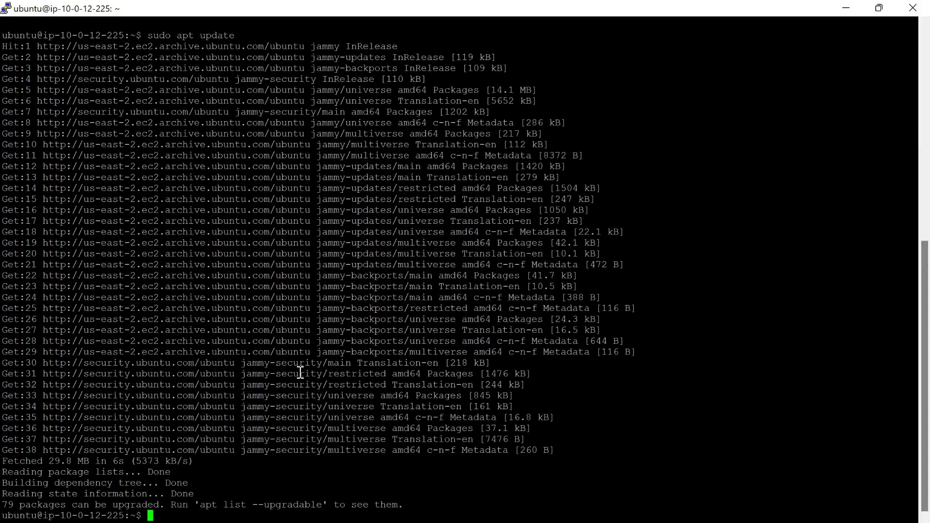
{"action": "right_click", "coordinate": [181, 515]}
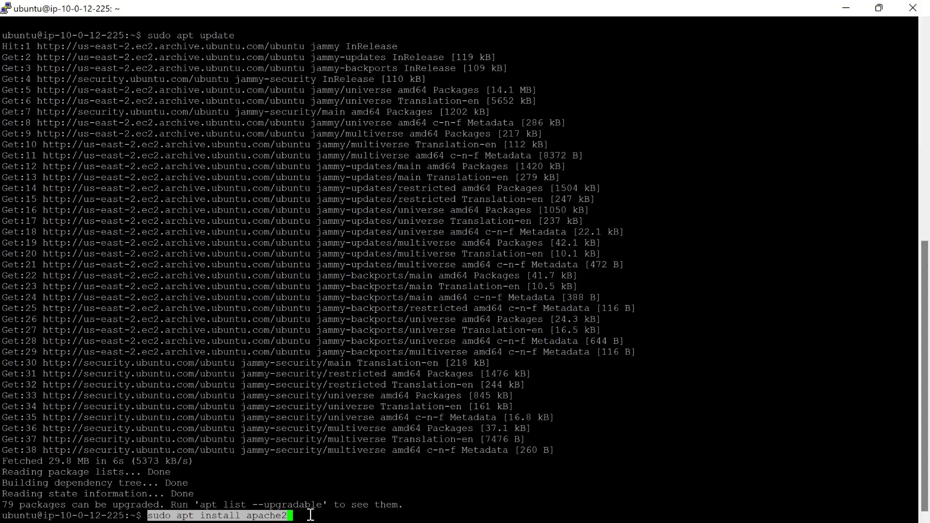
{"action": "key", "text": "Return"}
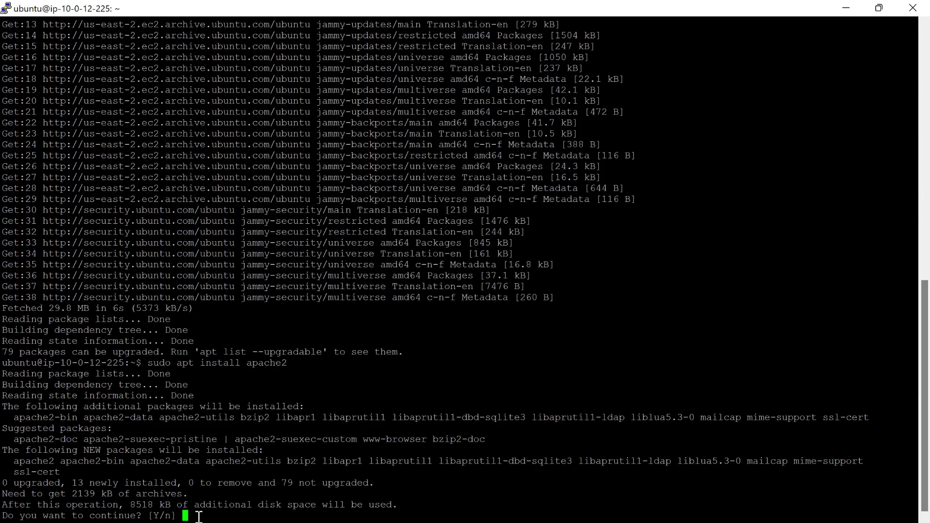
{"action": "type", "text": "y"}
{"action": "key", "text": "Return"}
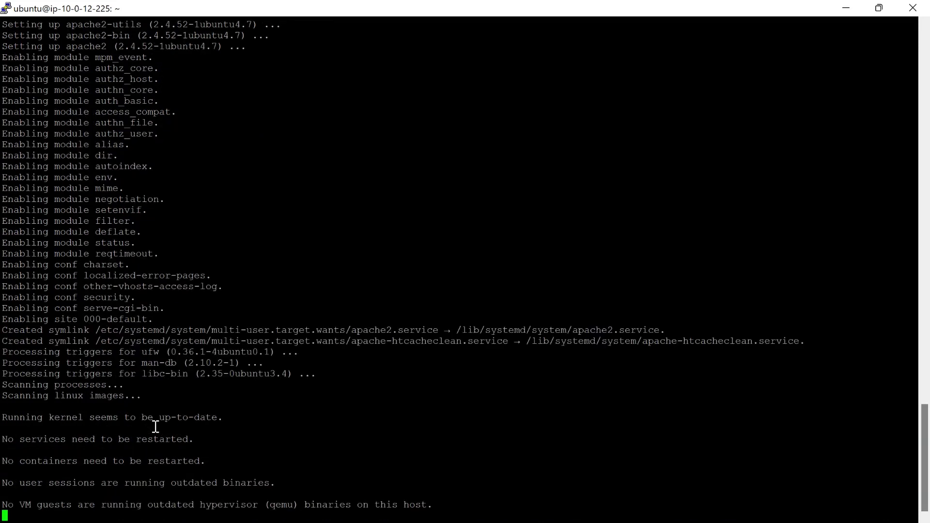
Copy sudo systemctl start apache2 from the browser guide and run it in the PuTTY session
{"action": "key", "text": "alt+Tab"}
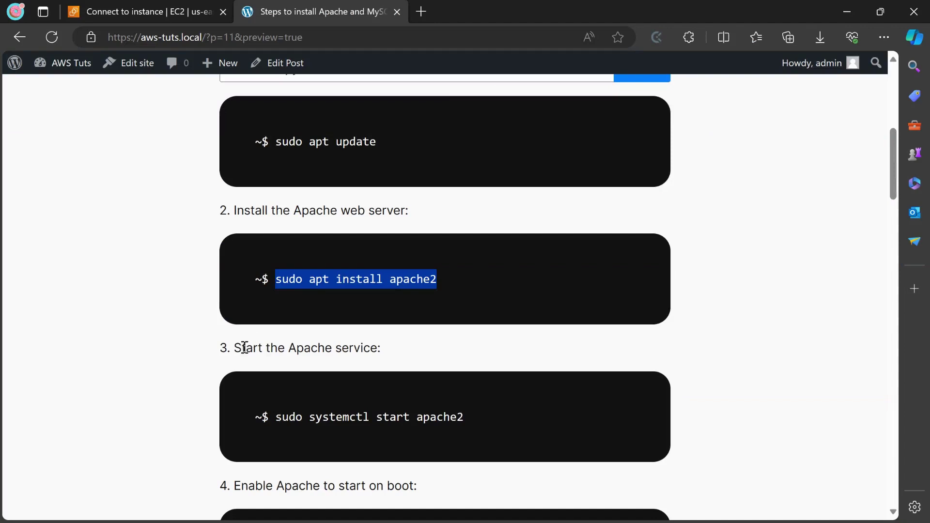
{"action": "left_click", "coordinate": [277, 418]}
{"action": "left_click_drag", "start_coordinate": [277, 418], "coordinate": [466, 423]}
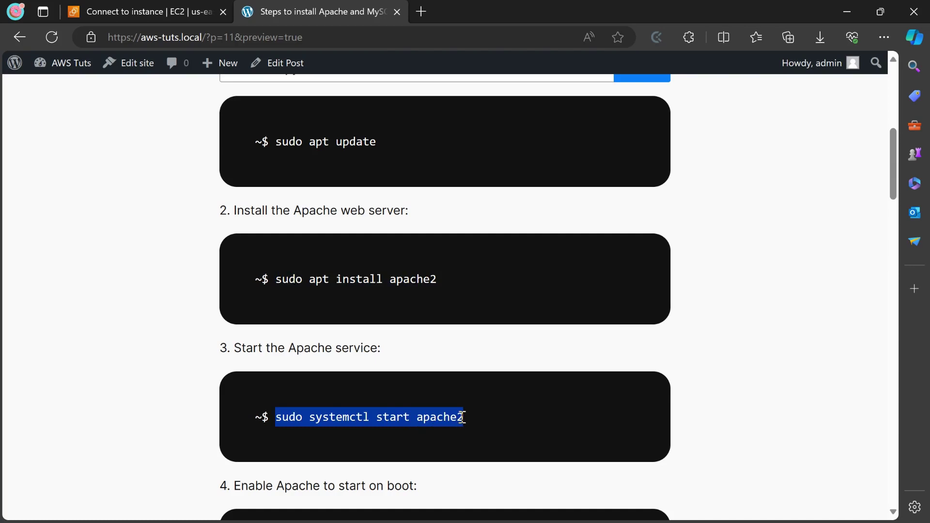
{"action": "key", "text": "ctrl+c"}
{"action": "key", "text": "alt+Tab"}
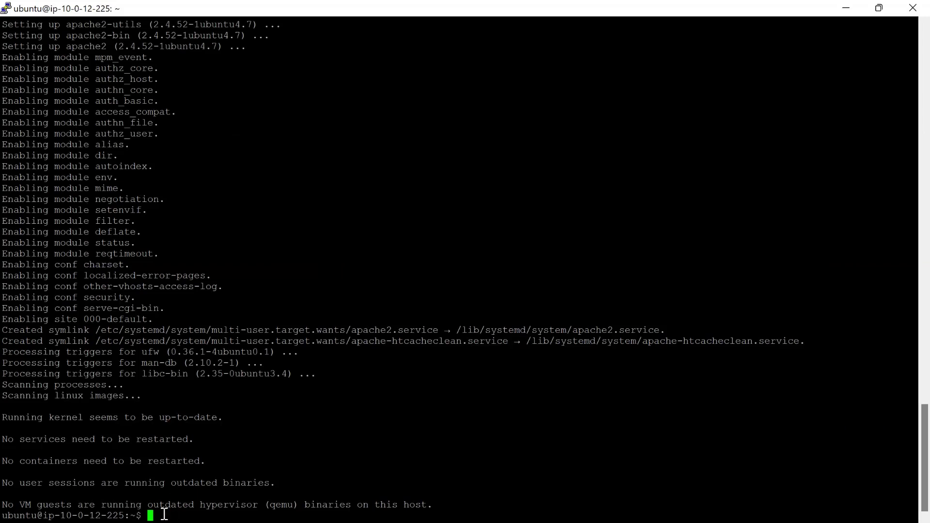
{"action": "right_click", "coordinate": [164, 512]}
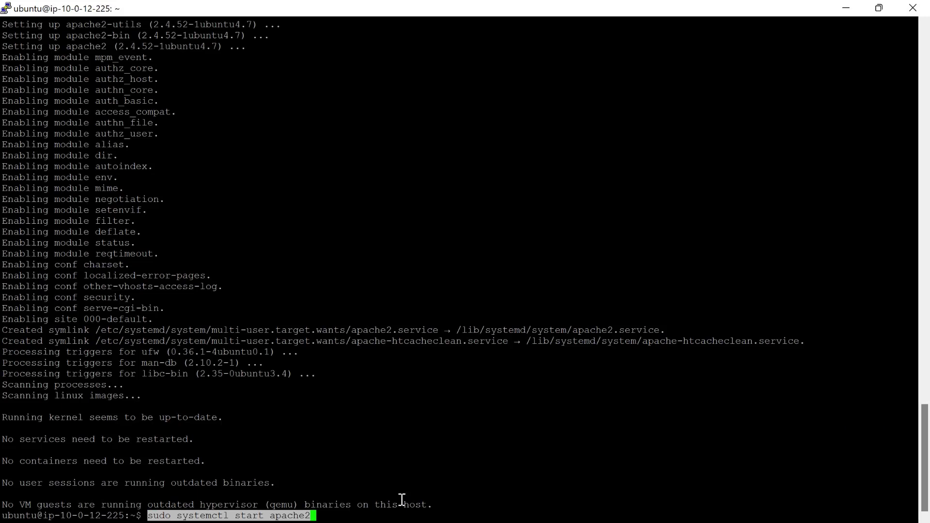
{"action": "key", "text": "Return"}
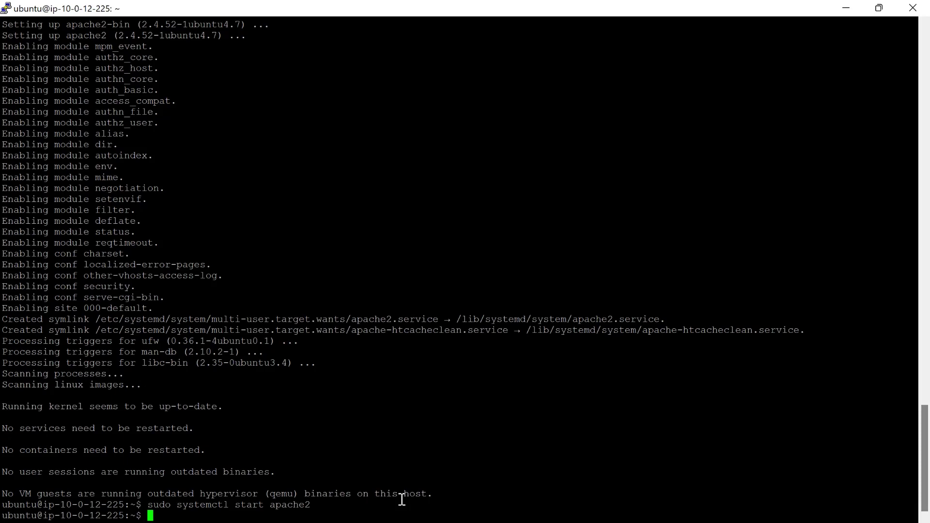
Copy sudo systemctl enable apache2 from the browser guide and run it in the PuTTY session
{"action": "key", "text": "alt+Tab"}
{"action": "scroll", "coordinate": [406, 451], "scroll_direction": "down", "scroll_amount": 3}
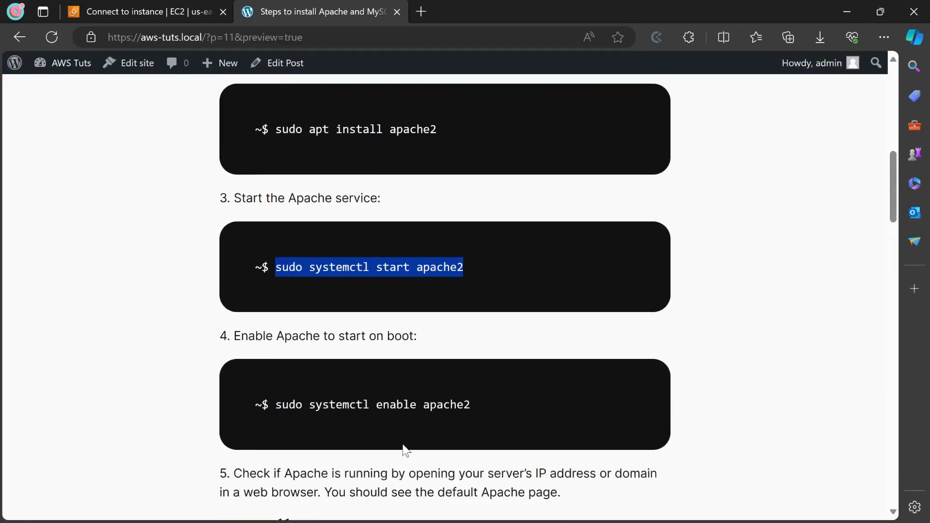
{"action": "left_click_drag", "start_coordinate": [277, 389], "coordinate": [301, 394]}
{"action": "left_click_drag", "start_coordinate": [344, 393], "coordinate": [467, 390]}
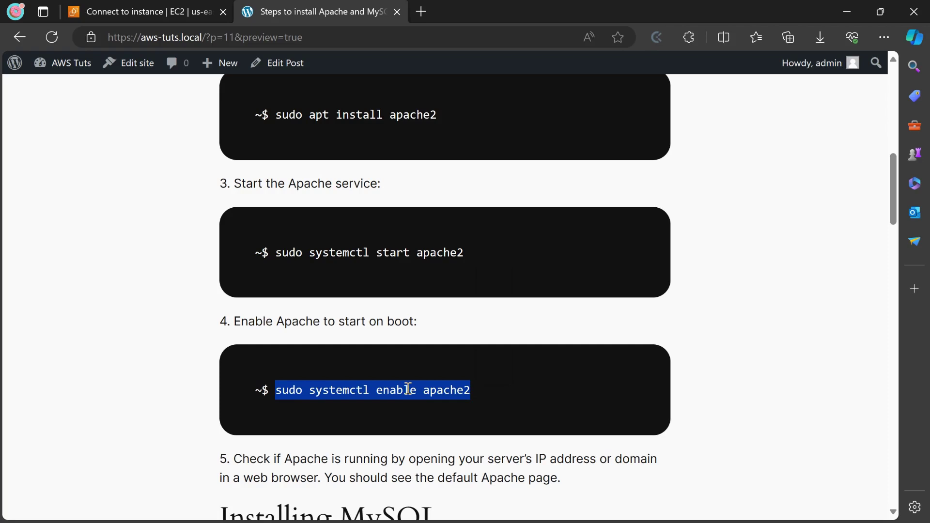
{"action": "key", "text": "alt+Tab"}
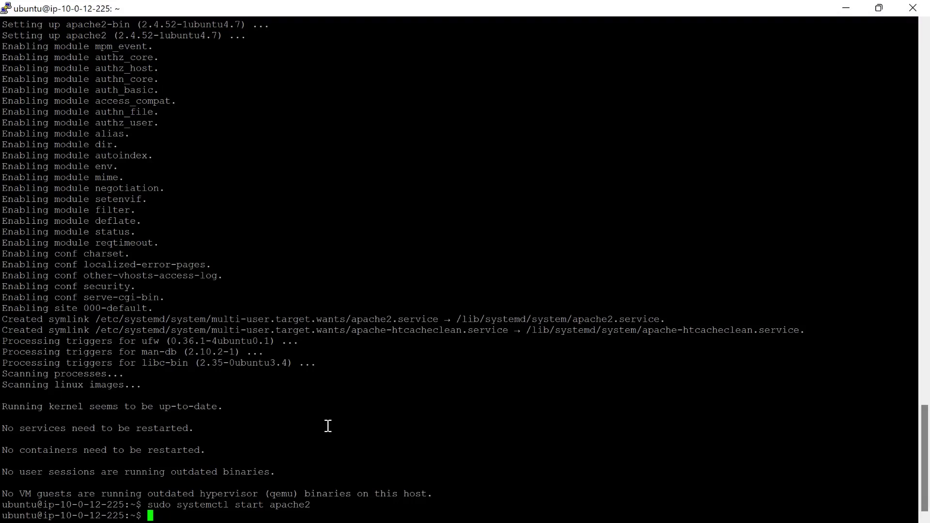
{"action": "right_click", "coordinate": [189, 517]}
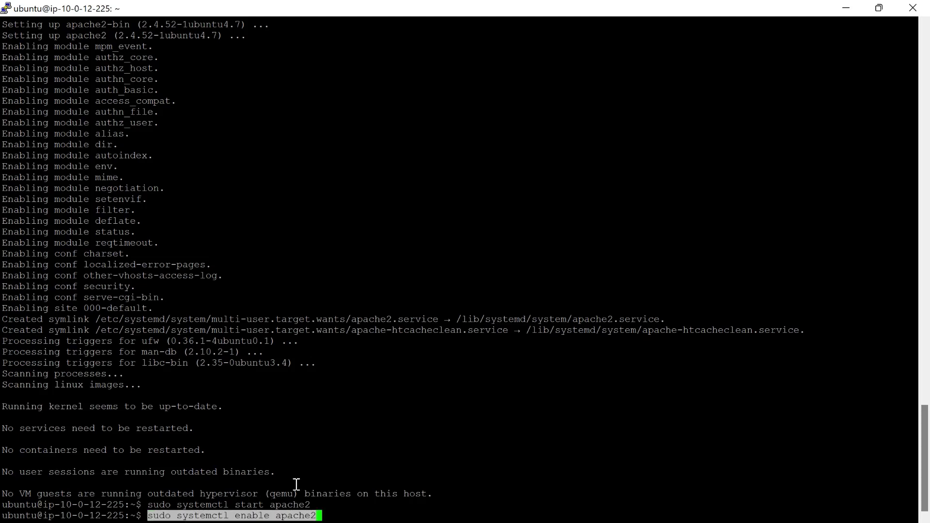
{"action": "key", "text": "Return"}
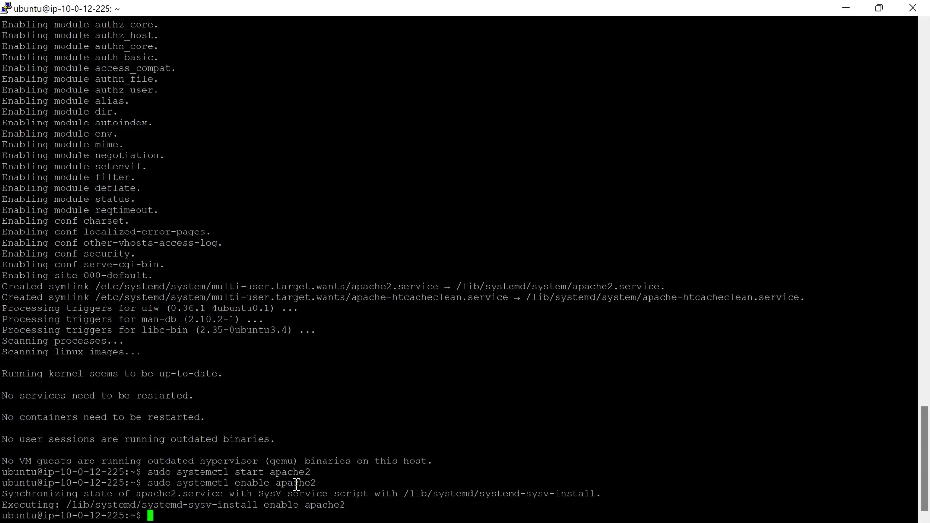
Switch to the browser and copy the public IP address of My First Web Server from its EC2 Instance Connect details
{"action": "key", "text": "alt+Tab"}
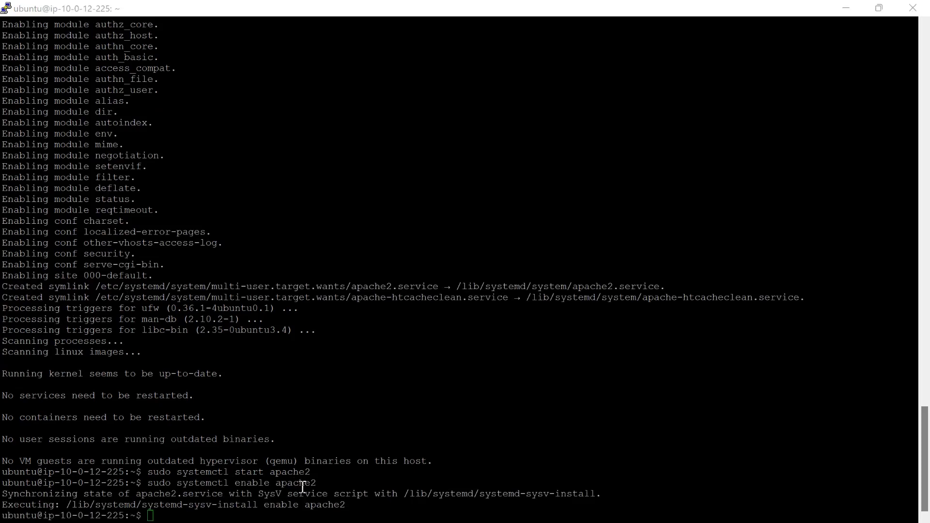
{"action": "scroll", "coordinate": [309, 377], "scroll_direction": "down", "scroll_amount": 3}
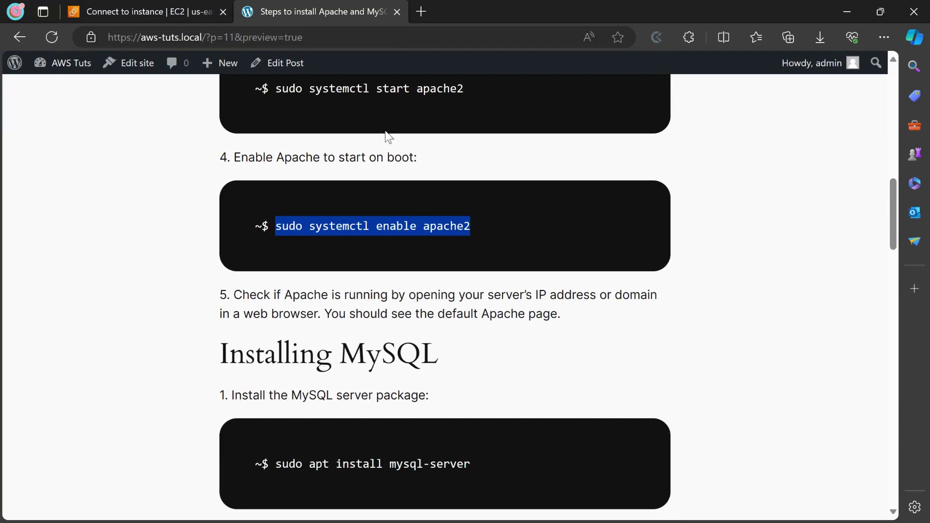
{"action": "left_click", "coordinate": [145, 12]}
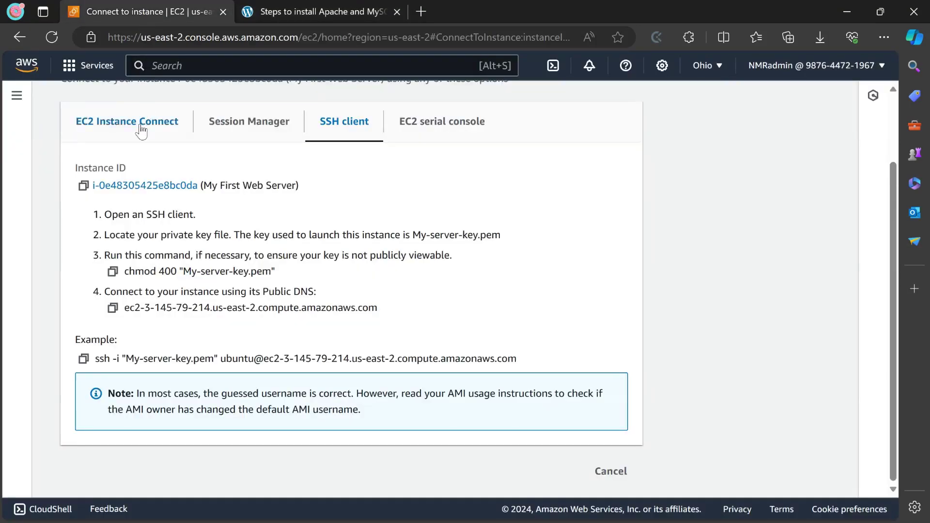
{"action": "left_click", "coordinate": [125, 127]}
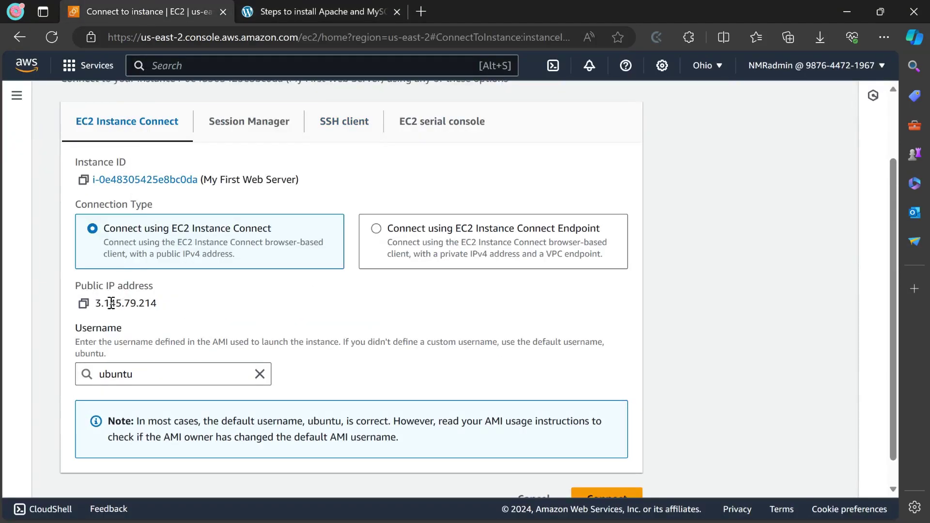
{"action": "left_click", "coordinate": [83, 303]}
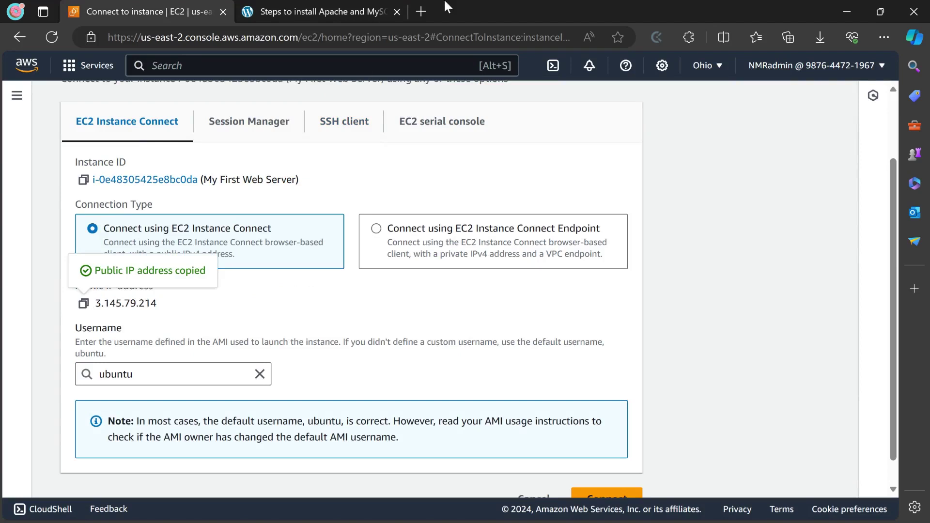
Open 3.145.79.214 in a new browser tab and check the page title to verify that Apache is serving
{"action": "left_click", "coordinate": [425, 11]}
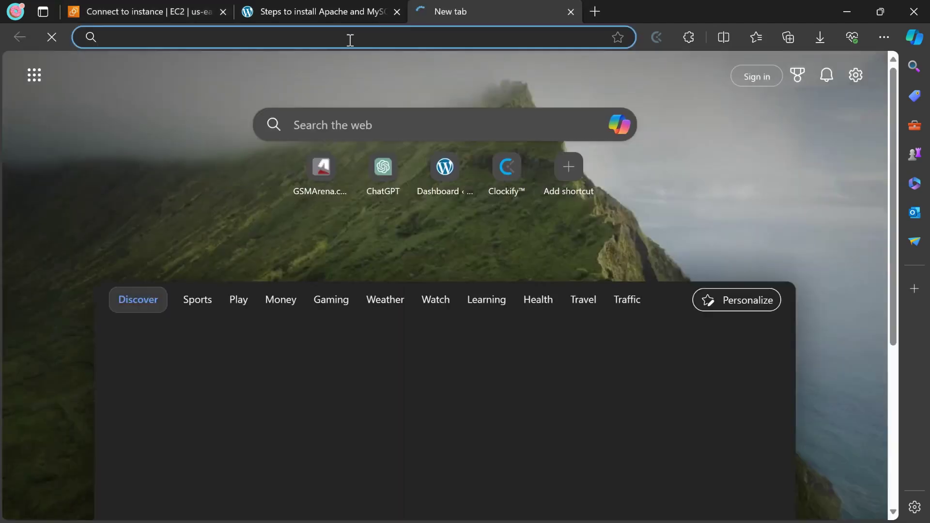
{"action": "key", "text": "ctrl+v"}
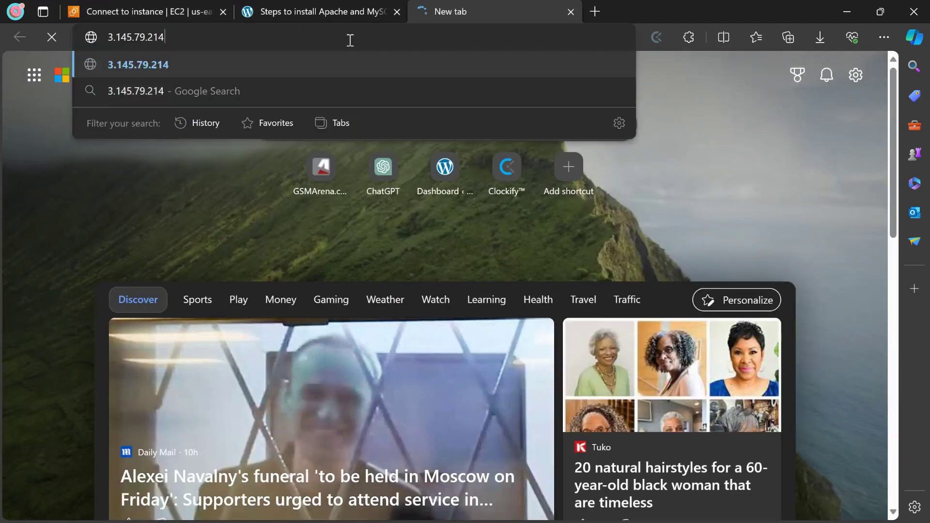
{"action": "key", "text": "Return"}
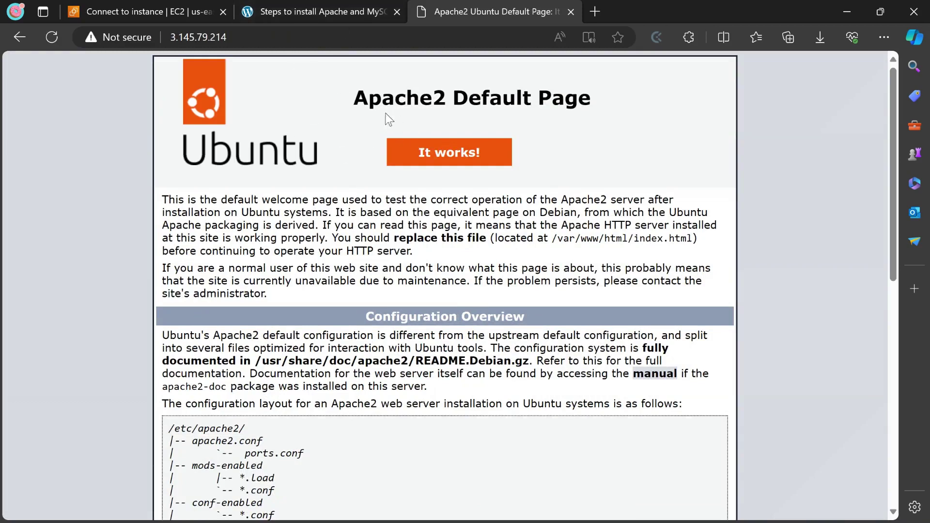
{"action": "left_click_drag", "start_coordinate": [352, 97], "coordinate": [591, 103]}
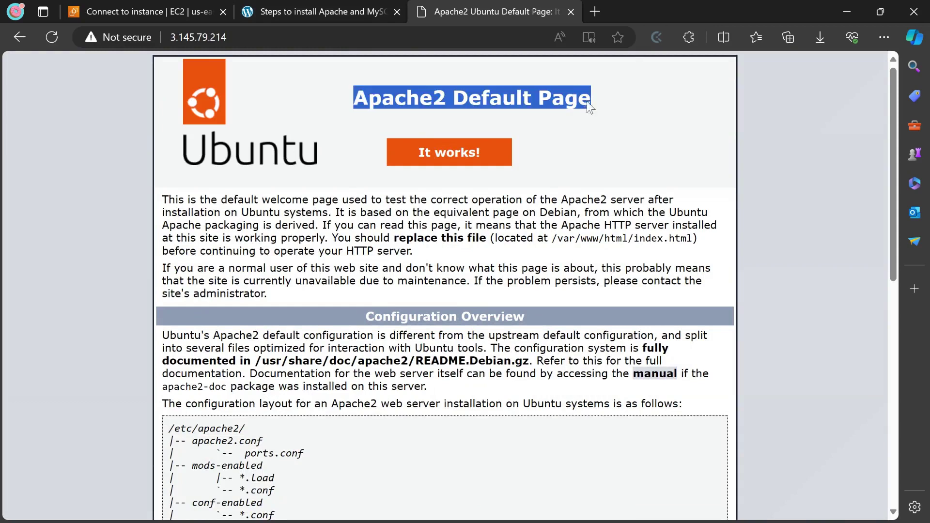
Return to the PuTTY session and open the default web page with sudo nano /var/www/html/index.html
{"action": "key", "text": "alt+Tab"}
{"action": "left_click", "coordinate": [491, 118]}
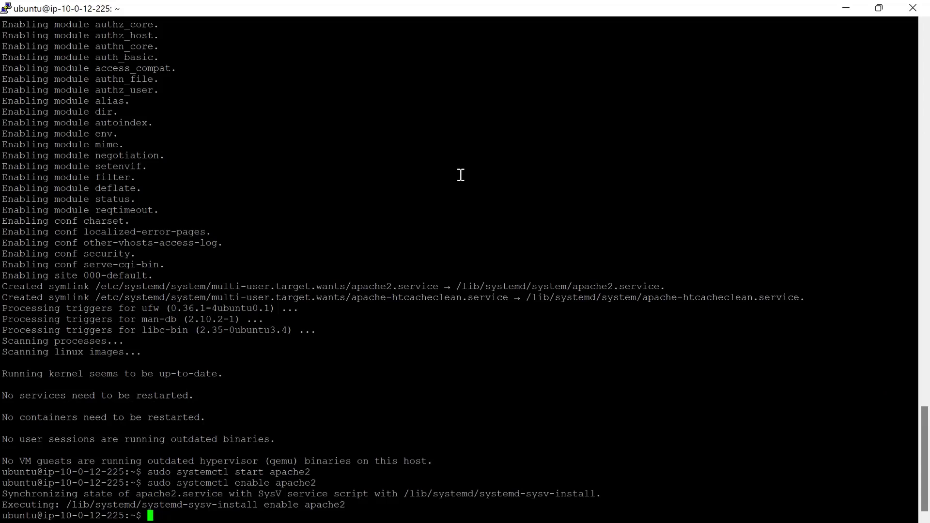
{"action": "type", "text": "sudo nano /var/w"}
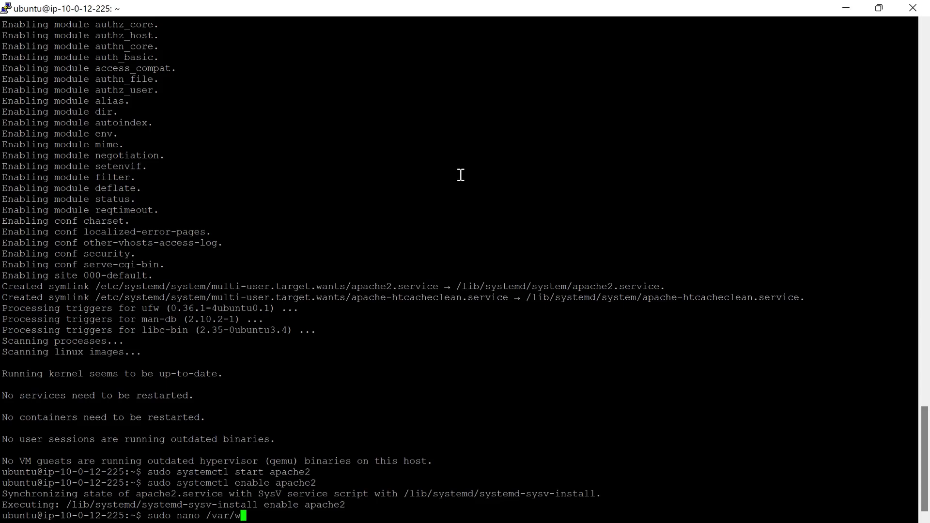
{"action": "type", "text": "ww/html/index.html"}
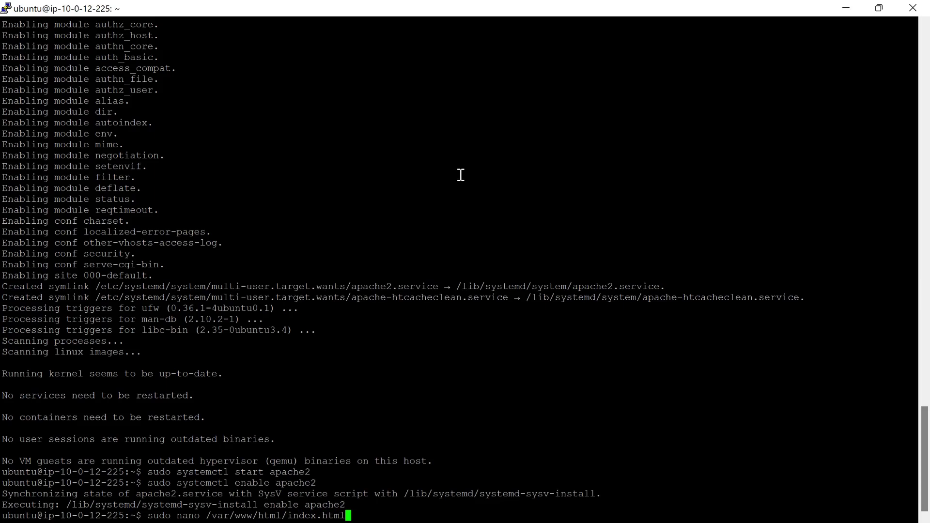
{"action": "key", "text": "Return"}
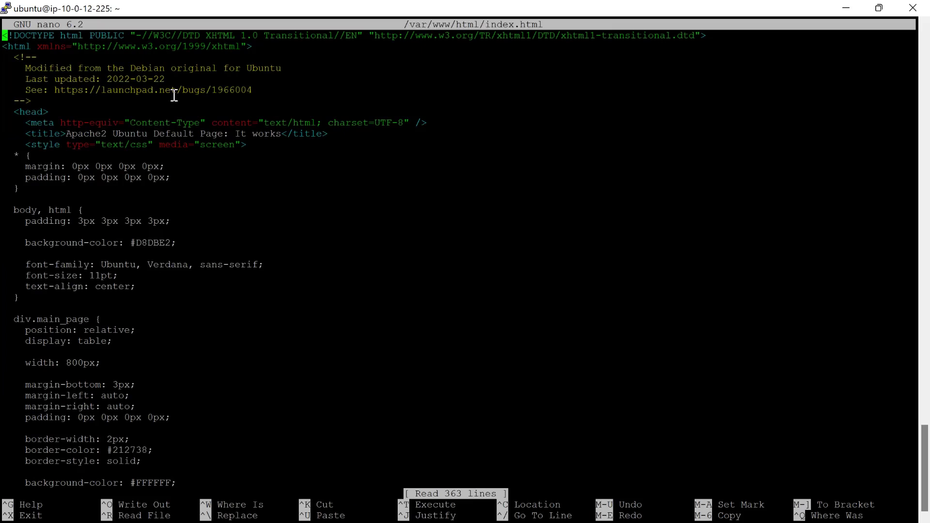
Go through index.html past the CSS style rules to the page header and banner markup in the body
{"action": "key", "text": "Down"}
{"action": "key", "text": "Down"}
{"action": "key", "text": "Down"}
{"action": "key", "text": "Down"}
{"action": "key", "text": "Down"}
{"action": "key", "text": "Down"}
{"action": "key", "text": "Down"}
{"action": "key", "text": "Down"}
{"action": "key", "text": "Down"}
{"action": "key", "text": "Down"}
{"action": "key", "text": "Down"}
{"action": "key", "text": "Down"}
{"action": "key", "text": "Down"}
{"action": "key", "text": "Down"}
{"action": "key", "text": "Down"}
{"action": "key", "text": "Down"}
{"action": "key", "text": "Down"}
{"action": "key", "text": "Down"}
{"action": "key", "text": "Down"}
{"action": "key", "text": "Down"}
{"action": "key", "text": "Down"}
{"action": "key", "text": "Down"}
{"action": "key", "text": "Down"}
{"action": "key", "text": "Down"}
{"action": "key", "text": "Down"}
{"action": "key", "text": "Down"}
{"action": "key", "text": "Down"}
{"action": "key", "text": "Down"}
{"action": "key", "text": "Down"}
{"action": "key", "text": "Down"}
{"action": "key", "text": "Down"}
{"action": "key", "text": "Down"}
{"action": "key", "text": "Down"}
{"action": "key", "text": "Down"}
{"action": "key", "text": "Down"}
{"action": "key", "text": "Down"}
{"action": "key", "text": "Down"}
{"action": "key", "text": "Down"}
{"action": "key", "text": "Down"}
{"action": "key", "text": "Down"}
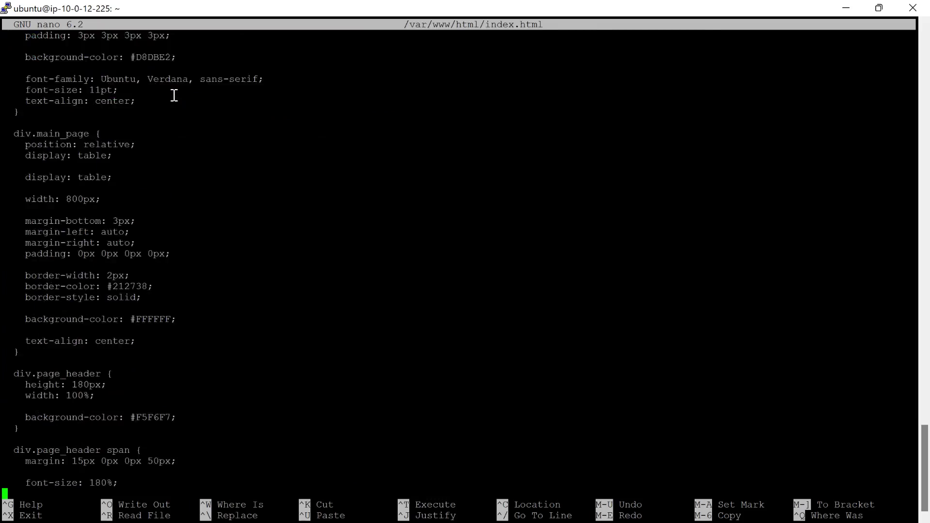
{"action": "key", "text": "Down"}
{"action": "key", "text": "Down"}
{"action": "key", "text": "Down"}
{"action": "key", "text": "Down"}
{"action": "key", "text": "Down"}
{"action": "key", "text": "Down"}
{"action": "key", "text": "Down"}
{"action": "key", "text": "Down"}
{"action": "key", "text": "Down"}
{"action": "key", "text": "Down"}
{"action": "key", "text": "Down"}
{"action": "key", "text": "Down"}
{"action": "key", "text": "Down"}
{"action": "key", "text": "Down"}
{"action": "key", "text": "Down"}
{"action": "key", "text": "Down"}
{"action": "key", "text": "Down"}
{"action": "key", "text": "Down"}
{"action": "key", "text": "Down"}
{"action": "key", "text": "Down"}
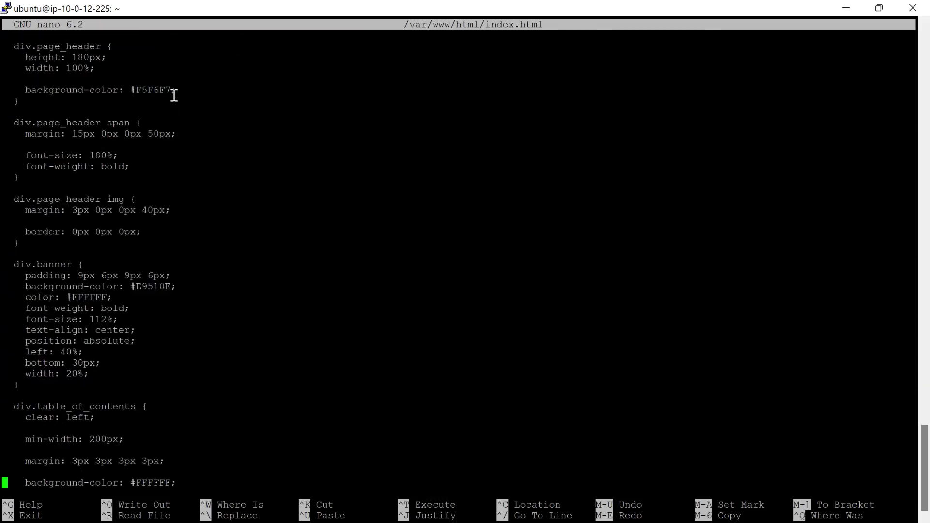
{"action": "key", "text": "Down"}
{"action": "key", "text": "Down"}
{"action": "key", "text": "Down"}
{"action": "key", "text": "Down"}
{"action": "key", "text": "Down"}
{"action": "key", "text": "Down"}
{"action": "key", "text": "Down"}
{"action": "key", "text": "Down"}
{"action": "key", "text": "Down"}
{"action": "key", "text": "Down"}
{"action": "key", "text": "Down"}
{"action": "key", "text": "Down"}
{"action": "key", "text": "Down"}
{"action": "key", "text": "Down"}
{"action": "key", "text": "Down"}
{"action": "key", "text": "Down"}
{"action": "key", "text": "Down"}
{"action": "key", "text": "Down"}
{"action": "key", "text": "Down"}
{"action": "key", "text": "Down"}
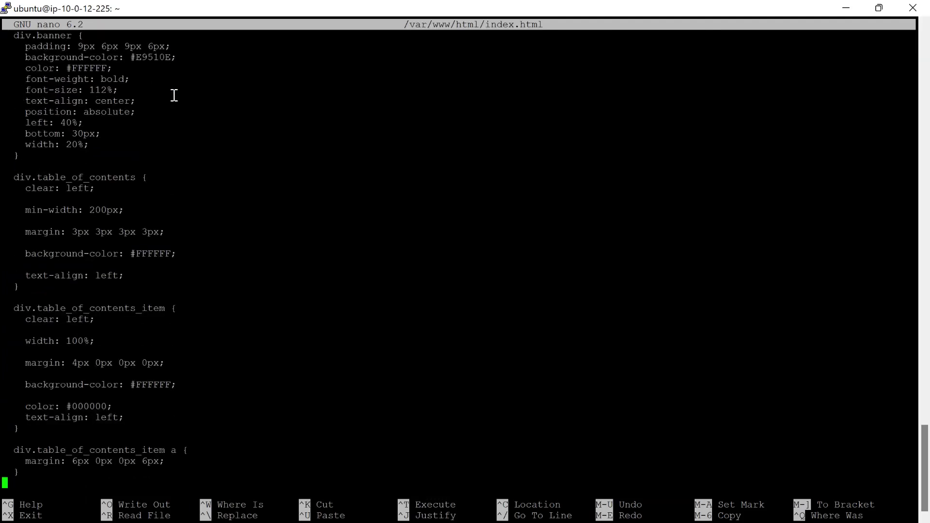
{"action": "key", "text": "Down"}
{"action": "key", "text": "Down"}
{"action": "key", "text": "Down"}
{"action": "key", "text": "Down"}
{"action": "key", "text": "Down"}
{"action": "key", "text": "Down"}
{"action": "key", "text": "Down"}
{"action": "key", "text": "Down"}
{"action": "key", "text": "Down"}
{"action": "key", "text": "Down"}
{"action": "key", "text": "Down"}
{"action": "key", "text": "Down"}
{"action": "key", "text": "Down"}
{"action": "key", "text": "Down"}
{"action": "key", "text": "Down"}
{"action": "key", "text": "Down"}
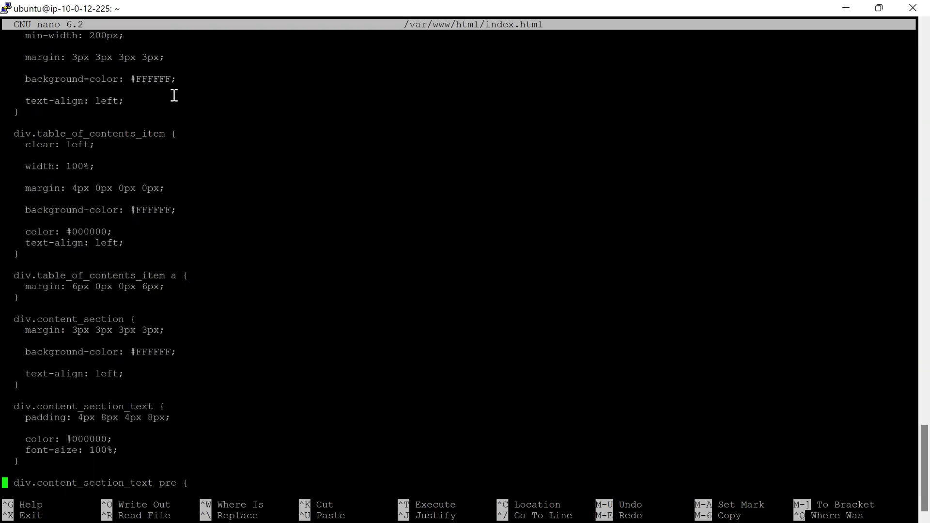
{"action": "key", "text": "Down"}
{"action": "key", "text": "Down"}
{"action": "key", "text": "Down"}
{"action": "key", "text": "Down"}
{"action": "key", "text": "Down"}
{"action": "key", "text": "Down"}
{"action": "key", "text": "Down"}
{"action": "key", "text": "Down"}
{"action": "key", "text": "Down"}
{"action": "key", "text": "Down"}
{"action": "key", "text": "Down"}
{"action": "key", "text": "Down"}
{"action": "key", "text": "Down"}
{"action": "key", "text": "Down"}
{"action": "key", "text": "Down"}
{"action": "key", "text": "Down"}
{"action": "key", "text": "Down"}
{"action": "key", "text": "Down"}
{"action": "key", "text": "Down"}
{"action": "key", "text": "Down"}
{"action": "key", "text": "Down"}
{"action": "key", "text": "Down"}
{"action": "key", "text": "Down"}
{"action": "key", "text": "Down"}
{"action": "key", "text": "Down"}
{"action": "key", "text": "Down"}
{"action": "key", "text": "Down"}
{"action": "key", "text": "Down"}
{"action": "key", "text": "Down"}
{"action": "key", "text": "Down"}
{"action": "key", "text": "Down"}
{"action": "key", "text": "Down"}
{"action": "key", "text": "Down"}
{"action": "key", "text": "Down"}
{"action": "key", "text": "Down"}
{"action": "key", "text": "Down"}
{"action": "key", "text": "Down"}
{"action": "key", "text": "Down"}
{"action": "key", "text": "Down"}
{"action": "key", "text": "Down"}
{"action": "key", "text": "Down"}
{"action": "key", "text": "Down"}
{"action": "key", "text": "Down"}
{"action": "key", "text": "Down"}
{"action": "key", "text": "Down"}
{"action": "key", "text": "Down"}
{"action": "key", "text": "Down"}
{"action": "key", "text": "Down"}
{"action": "key", "text": "Down"}
{"action": "key", "text": "Down"}
{"action": "key", "text": "Down"}
{"action": "key", "text": "Down"}
{"action": "key", "text": "Down"}
{"action": "key", "text": "Down"}
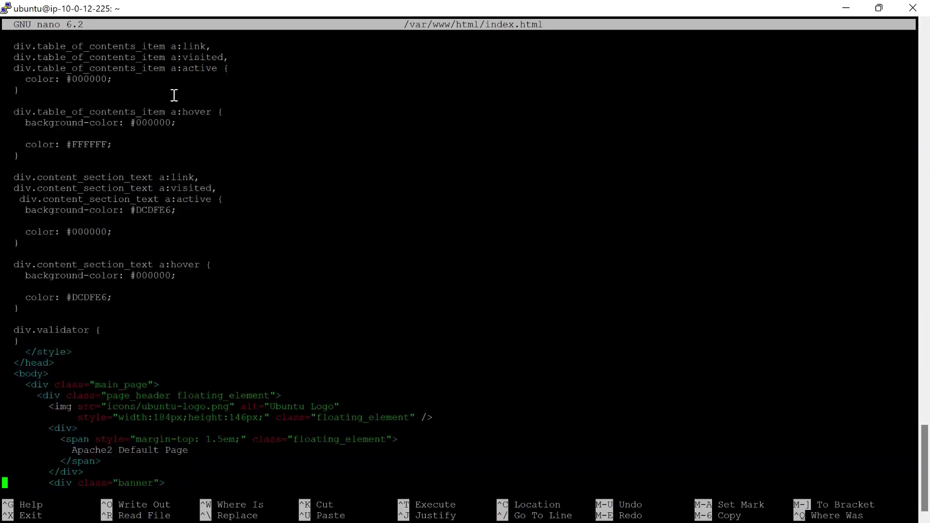
Append Hello World to the Apache2 Default Page heading in the body of index.html
{"action": "key", "text": "Down"}
{"action": "key", "text": "Down"}
{"action": "key", "text": "Down"}
{"action": "key", "text": "Down"}
{"action": "key", "text": "Down"}
{"action": "key", "text": "Down"}
{"action": "key", "text": "Down"}
{"action": "key", "text": "Down"}
{"action": "key", "text": "Down"}
{"action": "key", "text": "Down"}
{"action": "key", "text": "Down"}
{"action": "key", "text": "Down"}
{"action": "key", "text": "Up"}
{"action": "key", "text": "Up"}
{"action": "key", "text": "Up"}
{"action": "key", "text": "Up"}
{"action": "key", "text": "Up"}
{"action": "key", "text": "Up"}
{"action": "key", "text": "Up"}
{"action": "key", "text": "Up"}
{"action": "key", "text": "Up"}
{"action": "key", "text": "Up"}
{"action": "key", "text": "Up"}
{"action": "key", "text": "Up"}
{"action": "key", "text": "Up"}
{"action": "key", "text": "Up"}
{"action": "key", "text": "Up"}
{"action": "key", "text": "Up"}
{"action": "key", "text": "Up"}
{"action": "key", "text": "Up"}
{"action": "key", "text": "Down"}
{"action": "key", "text": "Down"}
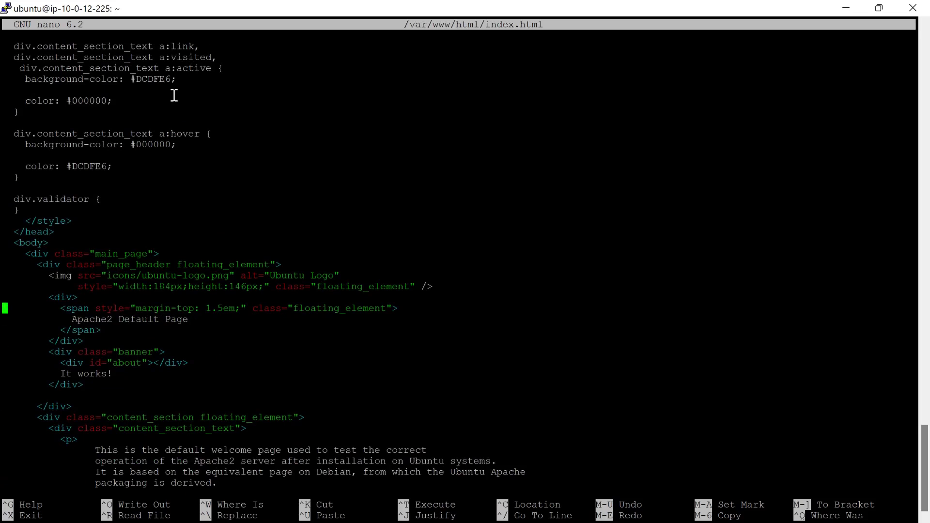
{"action": "key", "text": "Down"}
{"action": "key", "text": "Right"}
{"action": "key", "text": "Right"}
{"action": "key", "text": "Right"}
{"action": "key", "text": "Right"}
{"action": "key", "text": "Right"}
{"action": "key", "text": "Right"}
{"action": "key", "text": "Right"}
{"action": "key", "text": "Right"}
{"action": "key", "text": "Right"}
{"action": "key", "text": "Right"}
{"action": "key", "text": "Right"}
{"action": "key", "text": "Right"}
{"action": "key", "text": "Right"}
{"action": "key", "text": "Right"}
{"action": "key", "text": "Right"}
{"action": "key", "text": "Right"}
{"action": "key", "text": "Right"}
{"action": "key", "text": "Right"}
{"action": "key", "text": "Right"}
{"action": "key", "text": "Right"}
{"action": "key", "text": "Right"}
{"action": "key", "text": "Right"}
{"action": "key", "text": "Right"}
{"action": "key", "text": "Right"}
{"action": "key", "text": "Right"}
{"action": "key", "text": "Right"}
{"action": "key", "text": "Right"}
{"action": "key", "text": "Right"}
{"action": "key", "text": "Right"}
{"action": "key", "text": "Right"}
{"action": "key", "text": "Right"}
{"action": "key", "text": "Right"}
{"action": "type", "text": "Hello World"}
Exit nano and save the modified buffer to /var/www/html/index.html
{"action": "key", "text": "ctrl+x"}
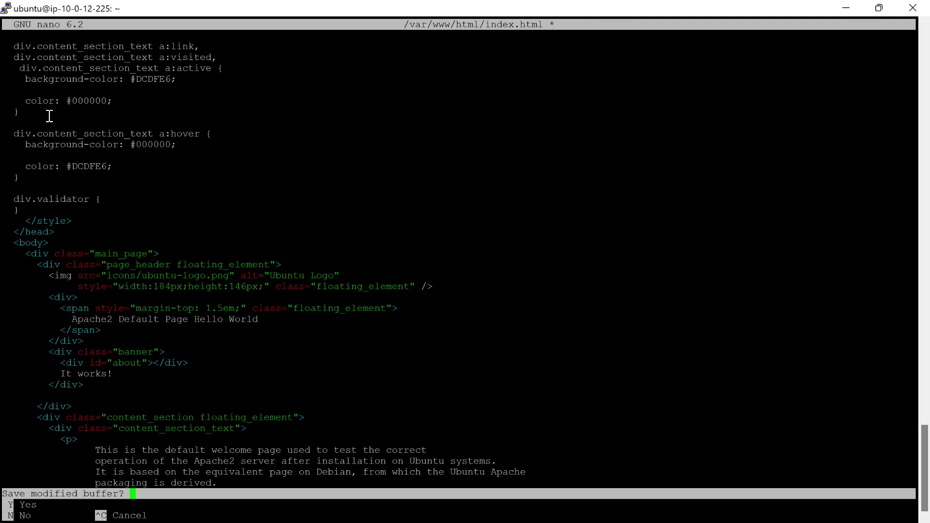
{"action": "key", "text": "y"}
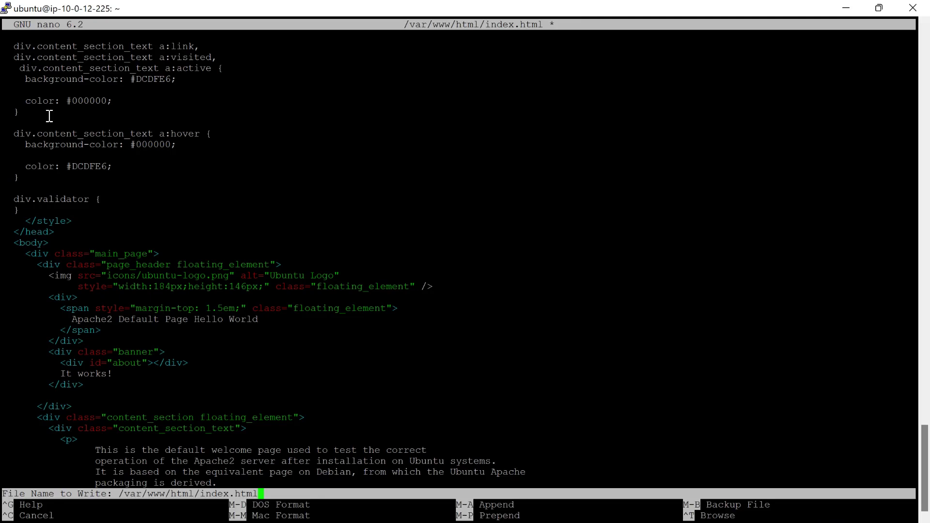
{"action": "key", "text": "Return"}
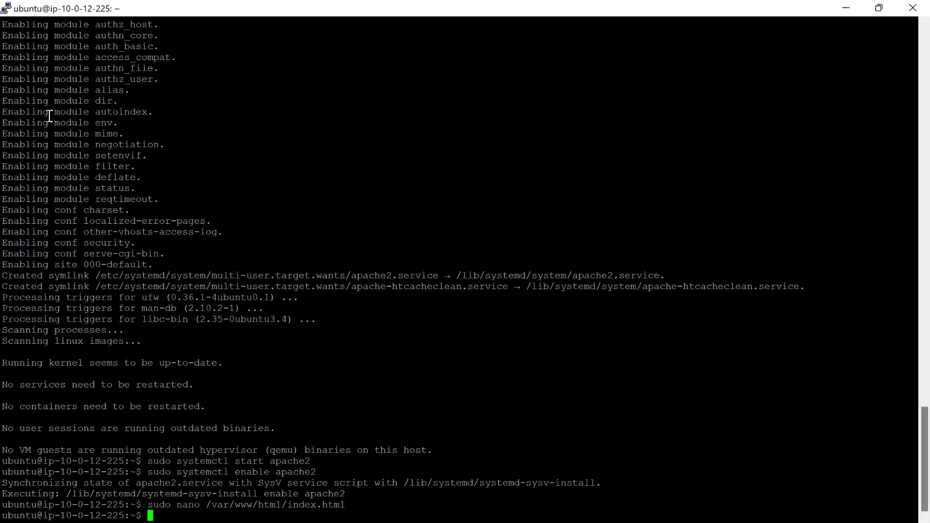
Switch to the browser, reload the Apache default page and check its heading for the added text
{"action": "key", "text": "alt+Tab"}
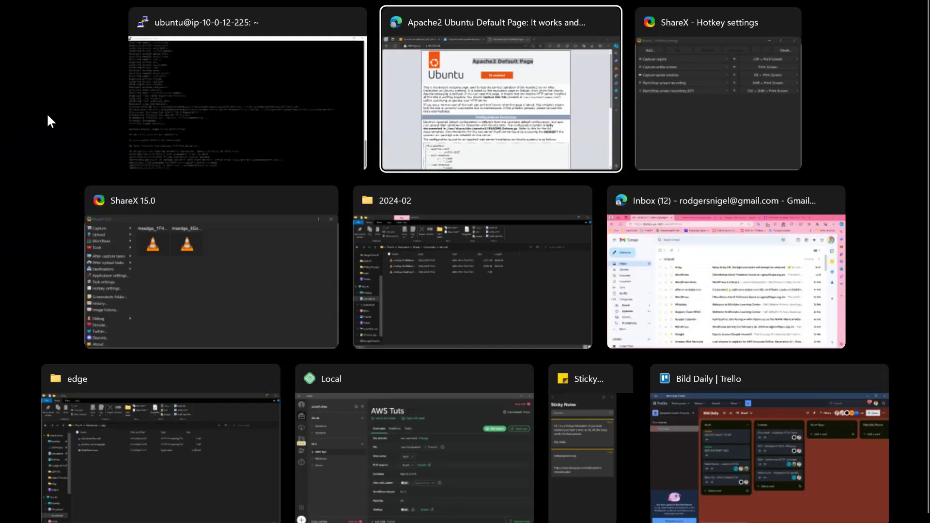
{"action": "left_click", "coordinate": [52, 38]}
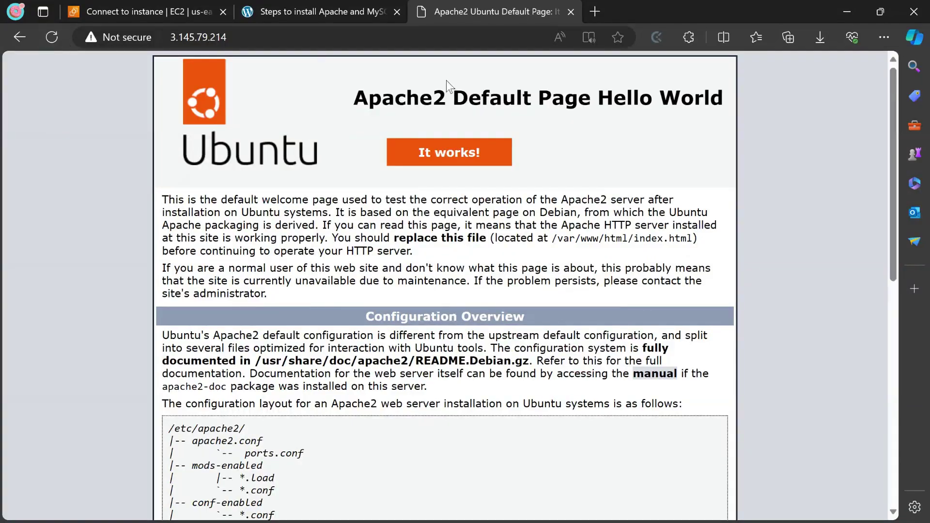
{"action": "left_click_drag", "start_coordinate": [597, 99], "coordinate": [717, 99]}
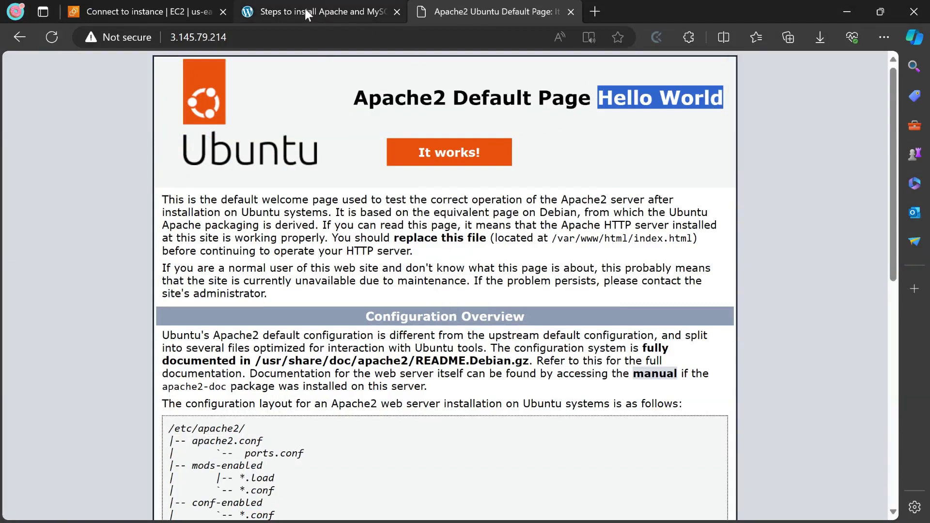
In the Apache and MySQL installation guide, copy the command sudo apt install mysql-server from the Installing MySQL section
{"action": "left_click", "coordinate": [268, 15]}
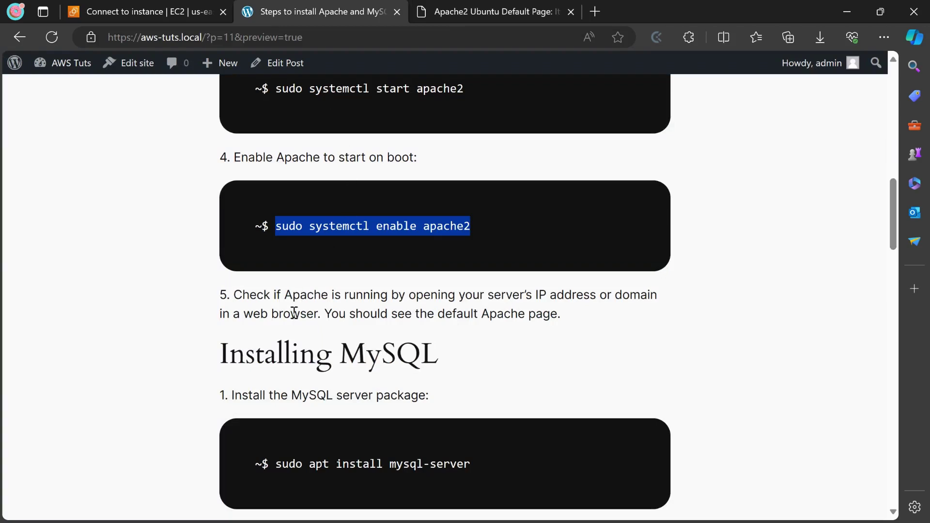
{"action": "scroll", "coordinate": [272, 320], "scroll_direction": "down", "scroll_amount": 3}
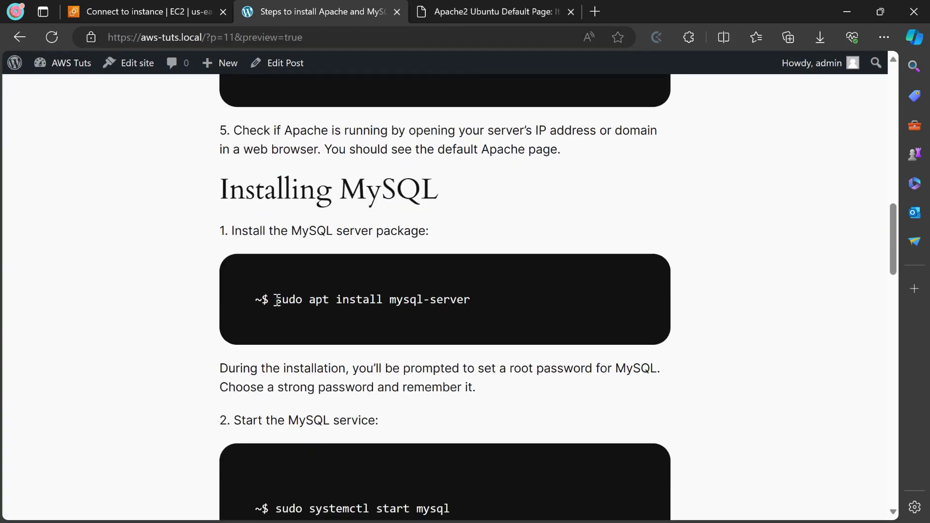
{"action": "left_click_drag", "start_coordinate": [277, 300], "coordinate": [469, 297]}
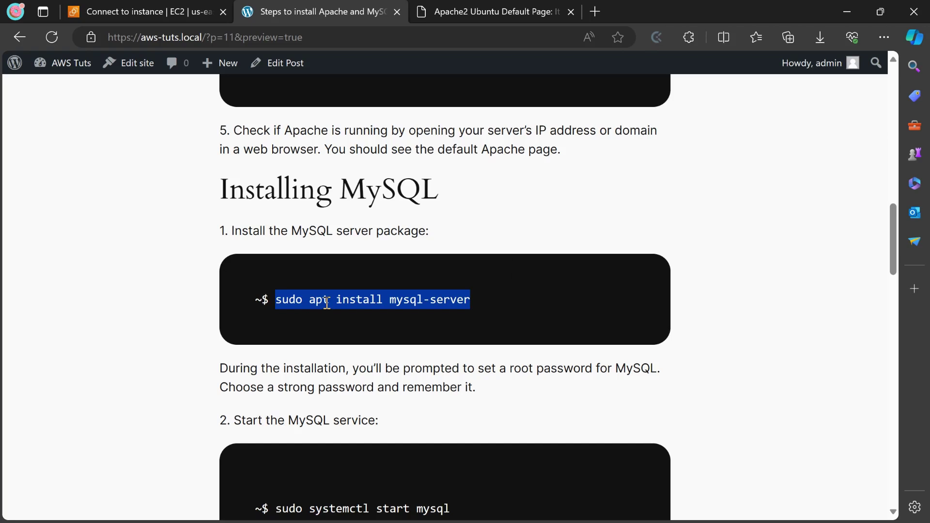
Return to PuTTY, paste sudo apt install mysql-server at the prompt and delete the stray paste characters around it
{"action": "key", "text": "alt+Tab"}
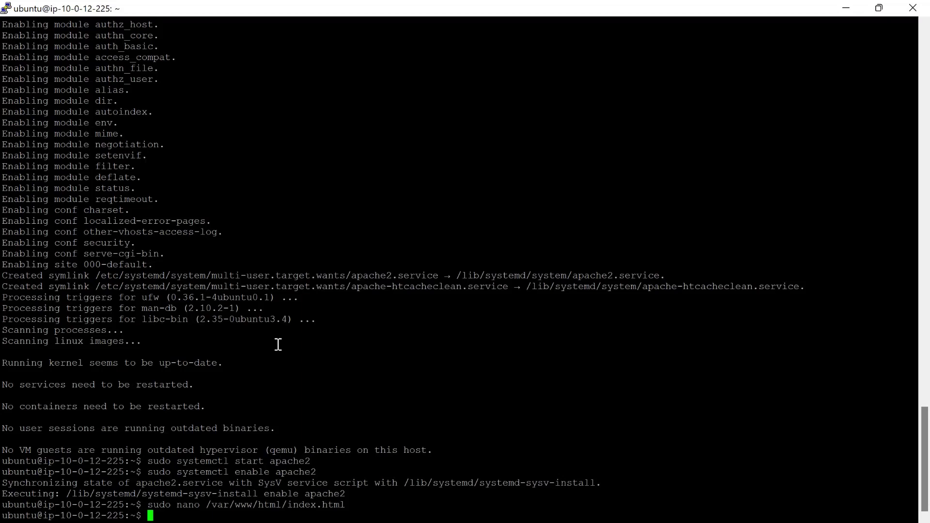
{"action": "right_click", "coordinate": [177, 514]}
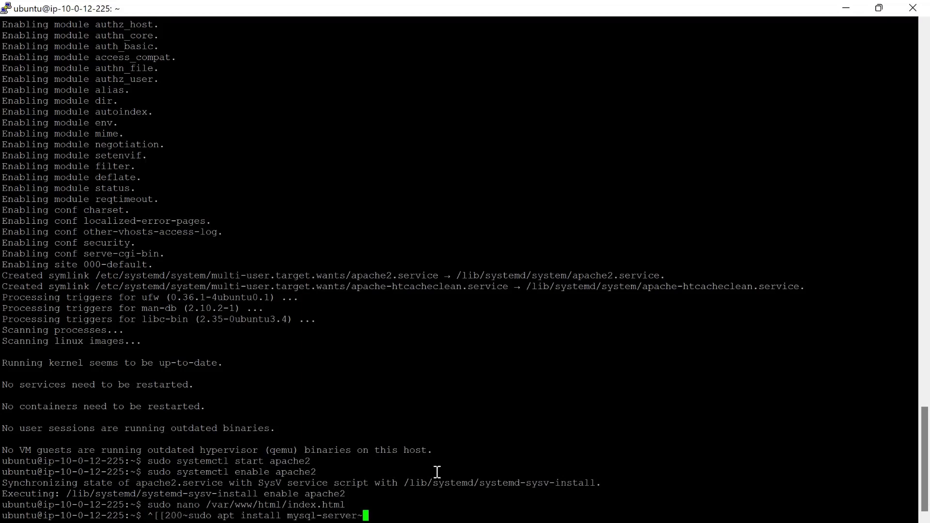
{"action": "key", "text": "BackSpace"}
{"action": "key", "text": "Left"}
{"action": "key", "text": "Left"}
{"action": "key", "text": "Left"}
{"action": "key", "text": "Left"}
{"action": "key", "text": "Left"}
{"action": "key", "text": "Left"}
{"action": "key", "text": "Left"}
{"action": "key", "text": "Left"}
{"action": "key", "text": "Left"}
{"action": "key", "text": "Left"}
{"action": "key", "text": "Left"}
{"action": "key", "text": "Left"}
{"action": "key", "text": "Left"}
{"action": "key", "text": "Left"}
{"action": "key", "text": "Left"}
{"action": "key", "text": "Left"}
{"action": "key", "text": "Left"}
{"action": "key", "text": "Left"}
{"action": "key", "text": "Left"}
{"action": "key", "text": "Left"}
{"action": "key", "text": "Left"}
{"action": "key", "text": "Left"}
{"action": "key", "text": "Left"}
{"action": "key", "text": "Left"}
{"action": "key", "text": "Left"}
{"action": "key", "text": "Left"}
{"action": "key", "text": "Left"}
{"action": "key", "text": "Left"}
{"action": "key", "text": "Left"}
{"action": "key", "text": "Left"}
{"action": "key", "text": "Left"}
{"action": "key", "text": "Left"}
{"action": "key", "text": "Left"}
{"action": "key", "text": "Left"}
{"action": "key", "text": "Left"}
{"action": "key", "text": "Left"}
{"action": "key", "text": "Right"}
{"action": "key", "text": "Right"}
{"action": "key", "text": "Right"}
{"action": "key", "text": "Right"}
{"action": "key", "text": "Right"}
{"action": "key", "text": "Right"}
{"action": "key", "text": "Right"}
{"action": "key", "text": "Right"}
{"action": "key", "text": "Left"}
{"action": "key", "text": "BackSpace"}
{"action": "key", "text": "BackSpace"}
{"action": "key", "text": "BackSpace"}
{"action": "key", "text": "BackSpace"}
{"action": "key", "text": "BackSpace"}
{"action": "key", "text": "BackSpace"}
{"action": "key", "text": "BackSpace"}
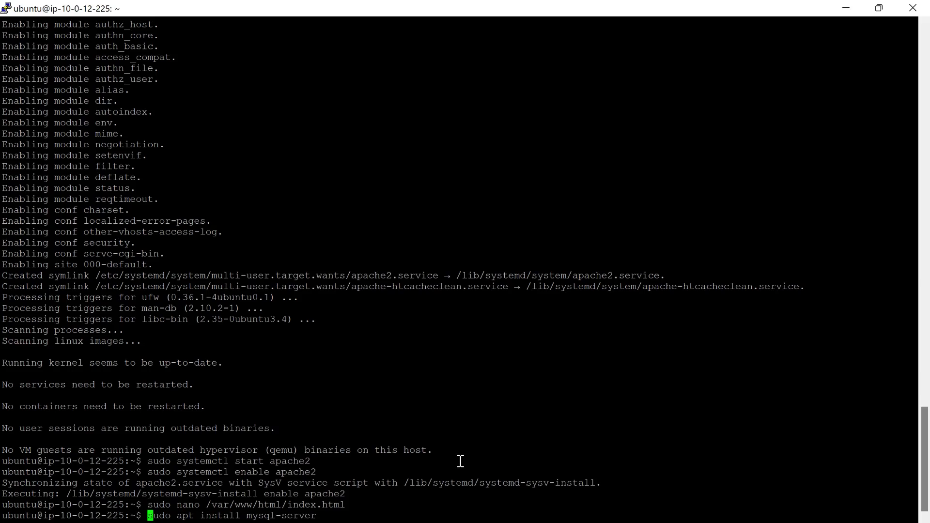
Run the MySQL server installation and answer y to continue
{"action": "key", "text": "Return"}
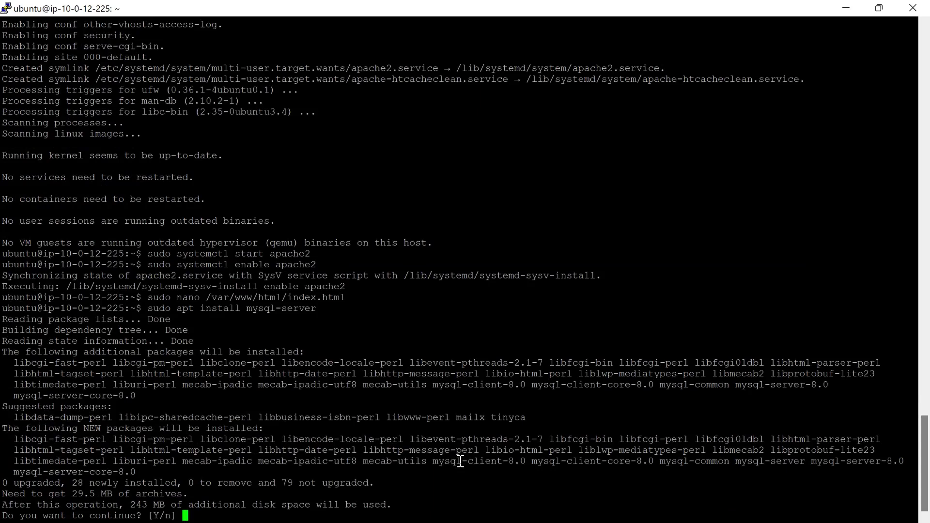
{"action": "type", "text": "y"}
{"action": "key", "text": "Return"}
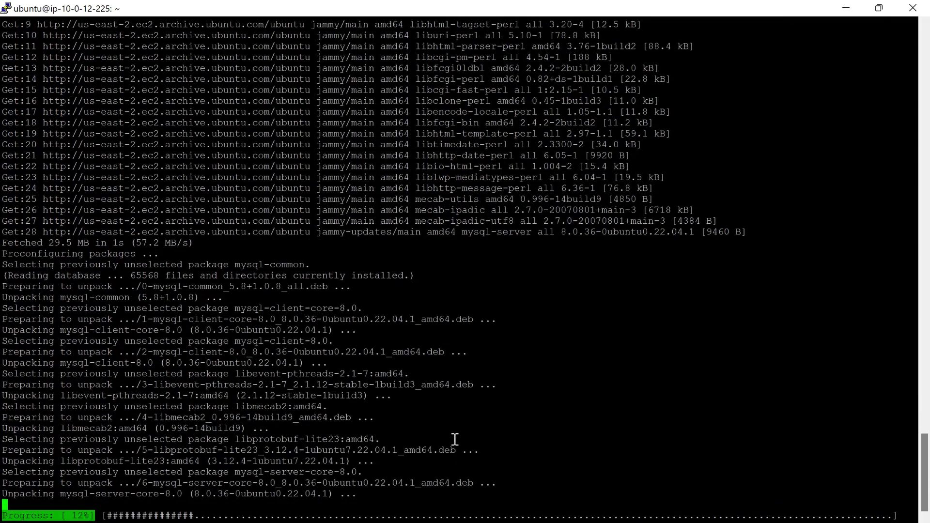
Switch to the installation guide in the browser and copy the command sudo systemctl start mysql
{"action": "key", "text": "alt+Tab"}
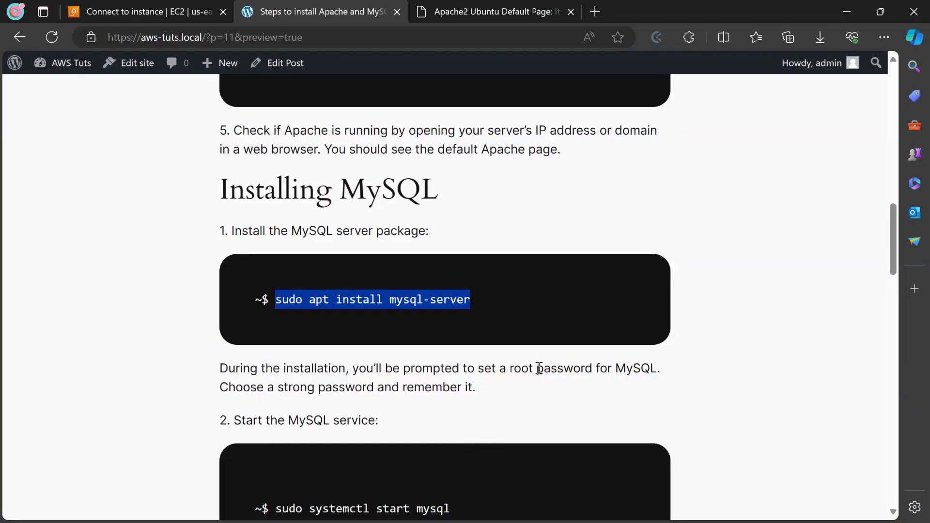
{"action": "scroll", "coordinate": [538, 368], "scroll_direction": "down", "scroll_amount": 3}
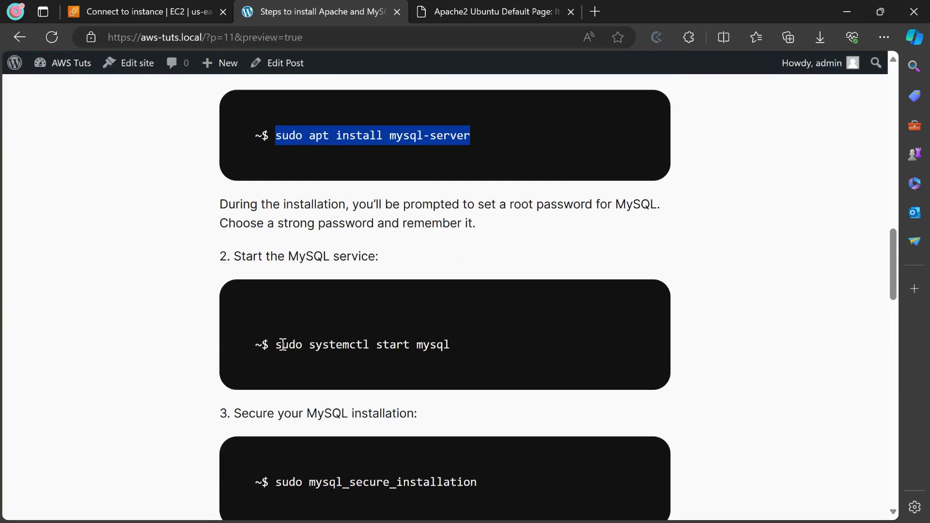
{"action": "left_click_drag", "start_coordinate": [276, 345], "coordinate": [449, 347]}
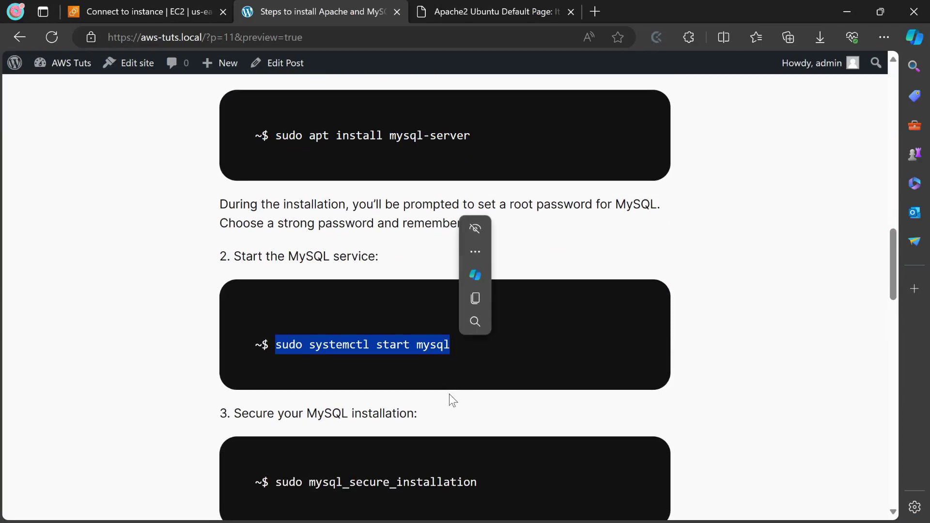
{"action": "key", "text": "ctrl+c"}
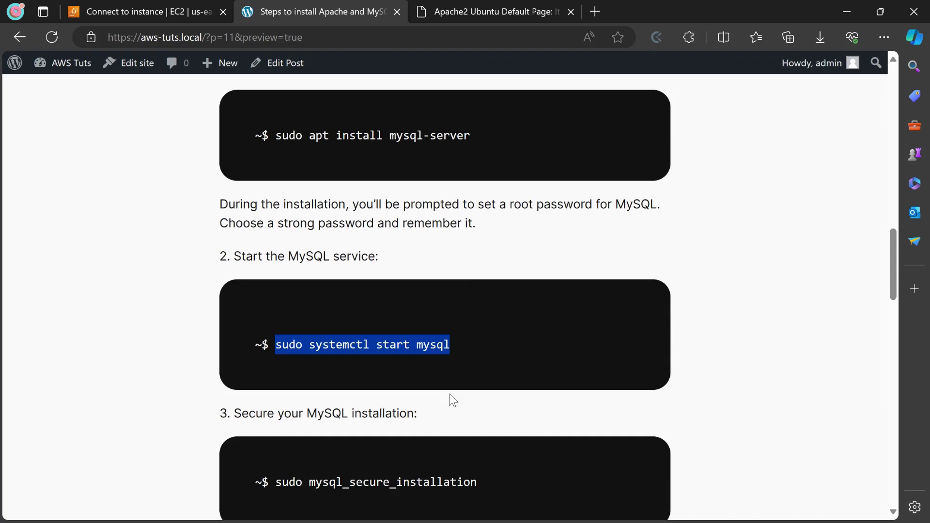
{"action": "key", "text": "ctrl+s"}
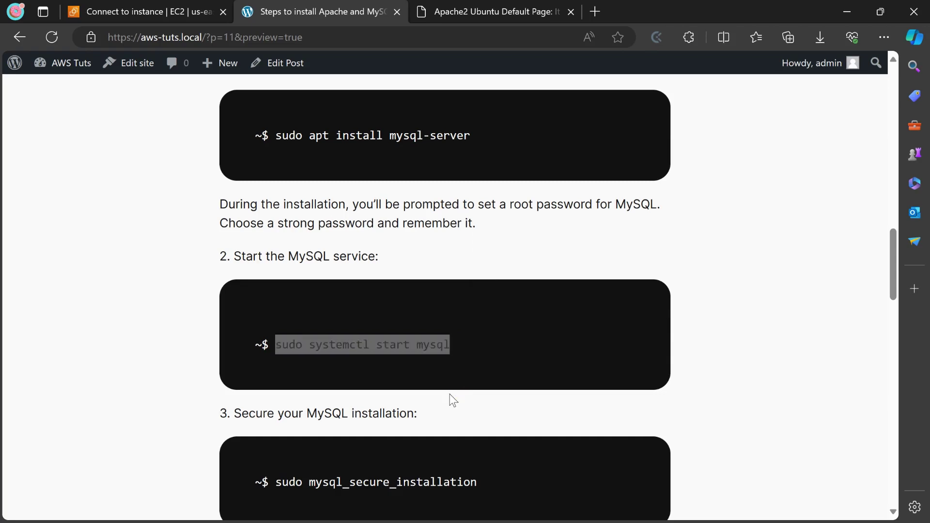
{"action": "left_click", "coordinate": [636, 14]}
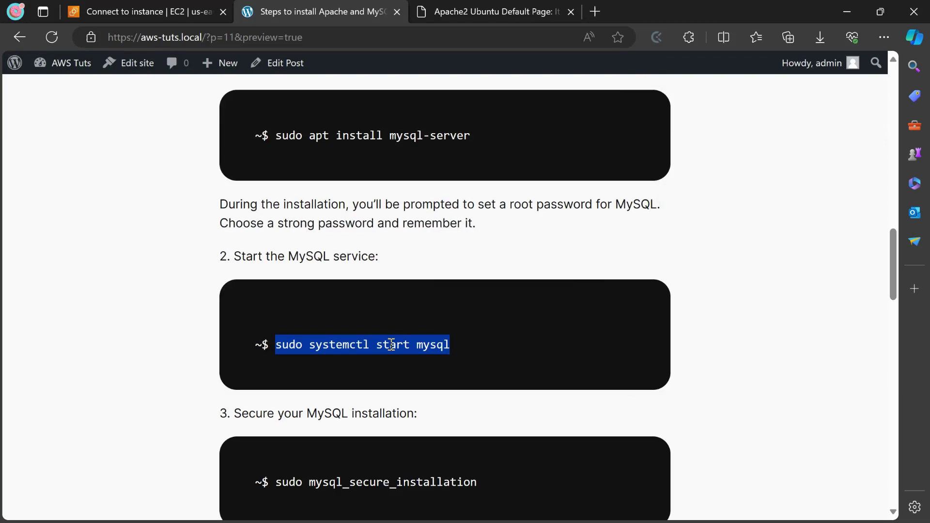
Return to PuTTY and start the MySQL service with sudo systemctl start mysql
{"action": "key", "text": "alt+Tab"}
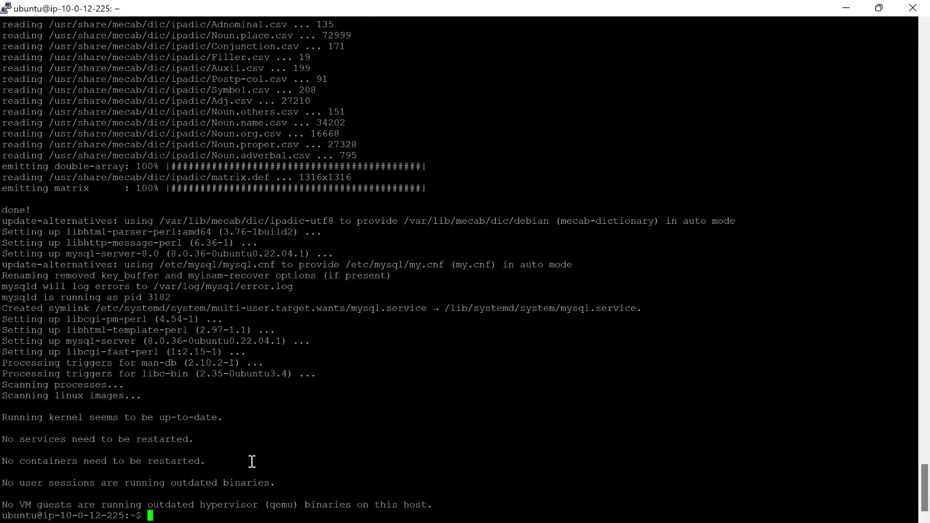
{"action": "right_click", "coordinate": [215, 515]}
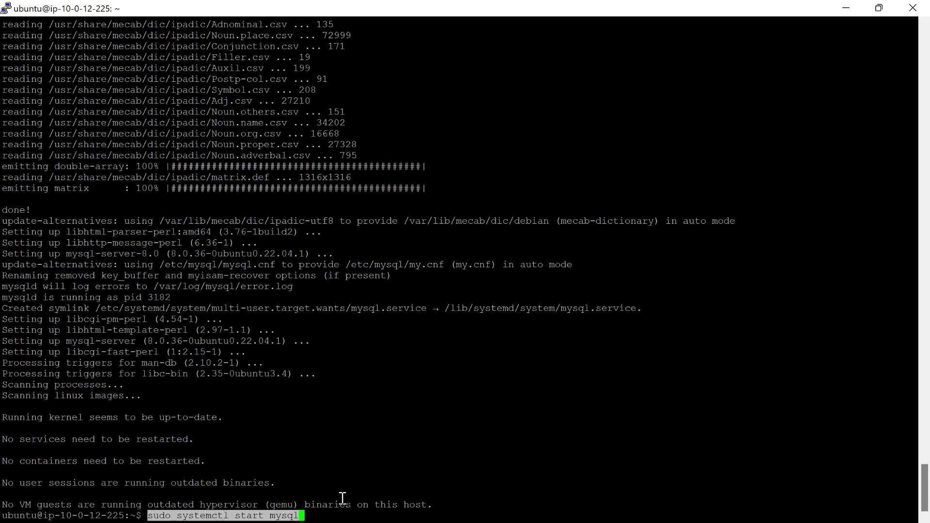
{"action": "key", "text": "Return"}
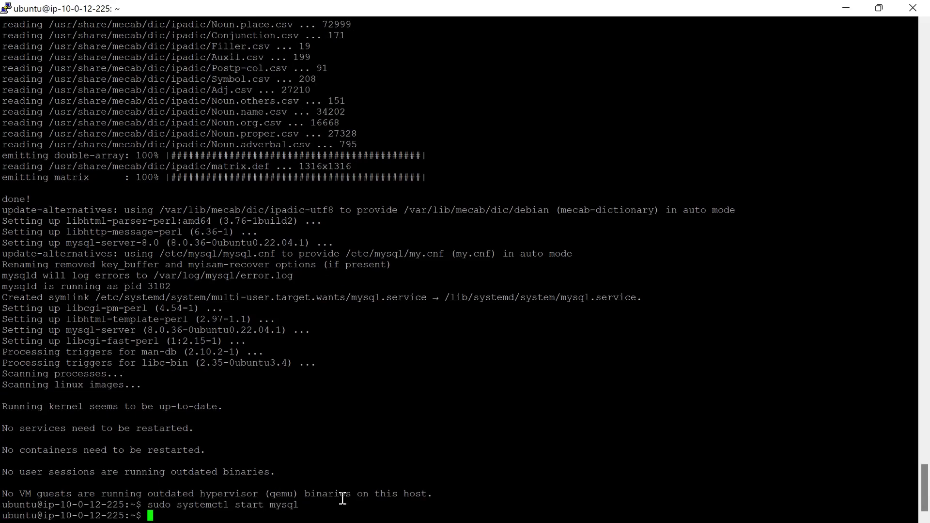
Switch to the installation guide in the browser and copy the command sudo mysql_secure_installation
{"action": "key", "text": "alt+Tab"}
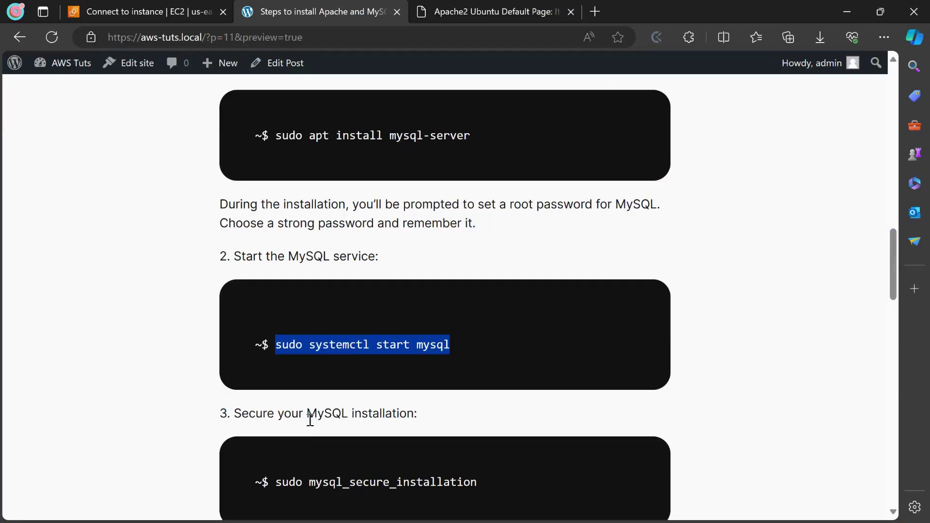
{"action": "scroll", "coordinate": [310, 418], "scroll_direction": "down", "scroll_amount": 3}
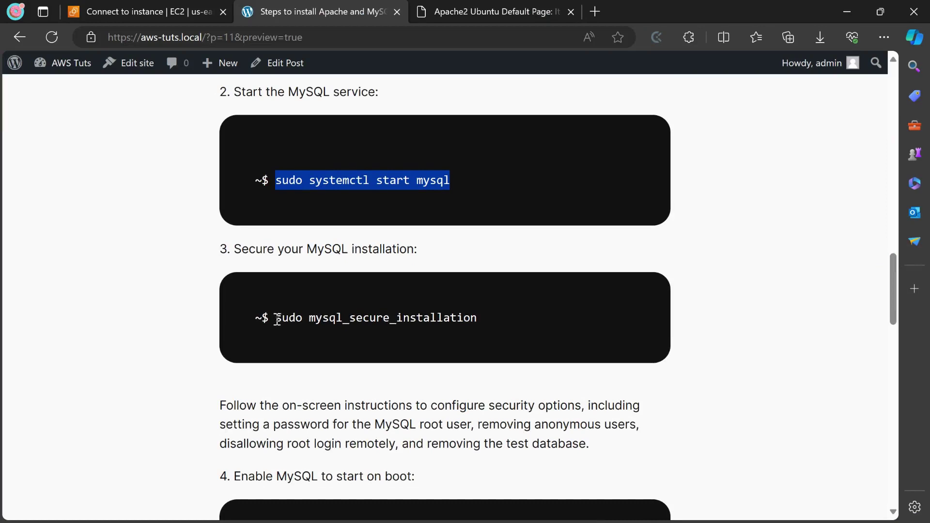
{"action": "left_click_drag", "start_coordinate": [277, 319], "coordinate": [475, 317]}
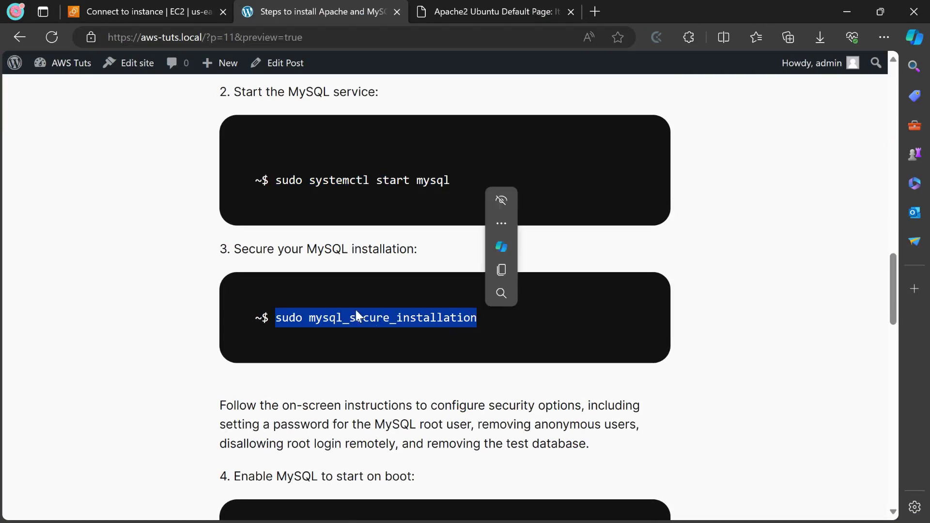
{"action": "key", "text": "ctrl+c"}
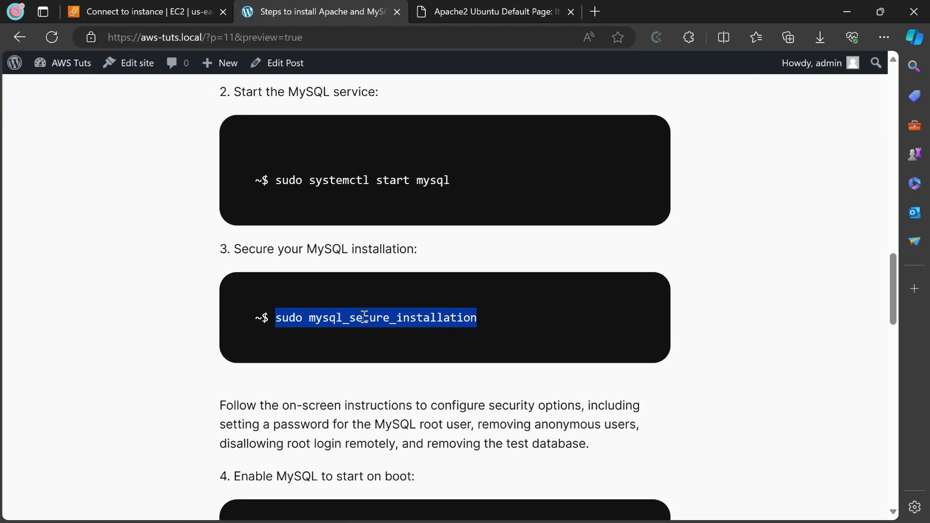
{"action": "right_click", "coordinate": [398, 320]}
{"action": "left_click", "coordinate": [427, 222]}
Return to PuTTY and launch the MySQL security setup with sudo mysql_secure_installation
{"action": "key", "text": "alt+Tab"}
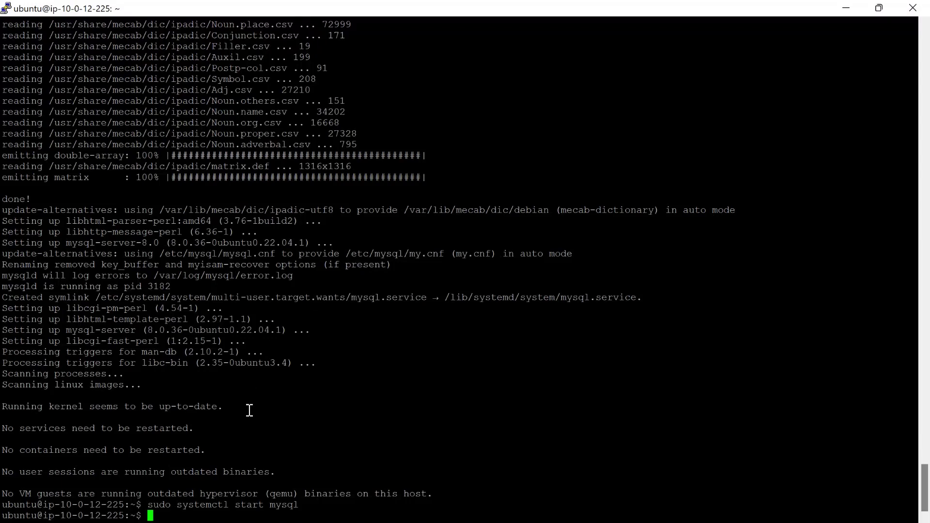
{"action": "right_click", "coordinate": [166, 514]}
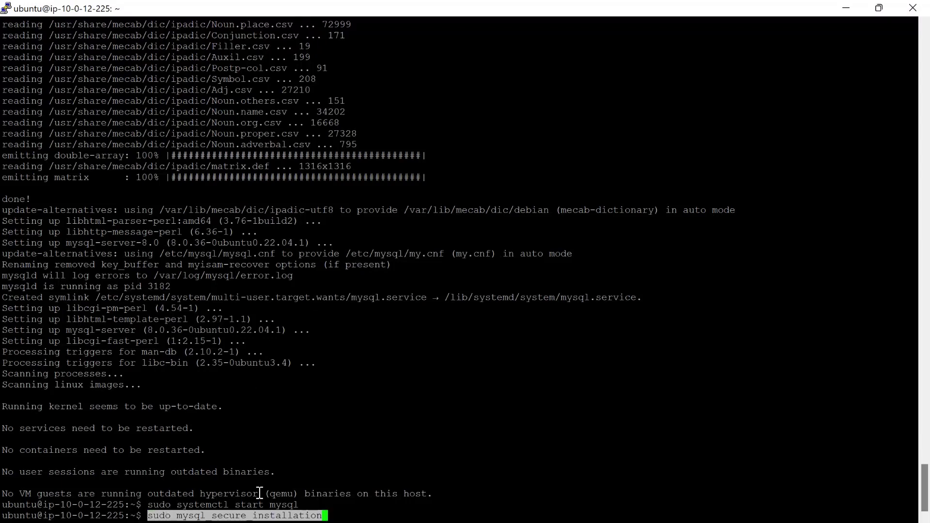
{"action": "key", "text": "Return"}
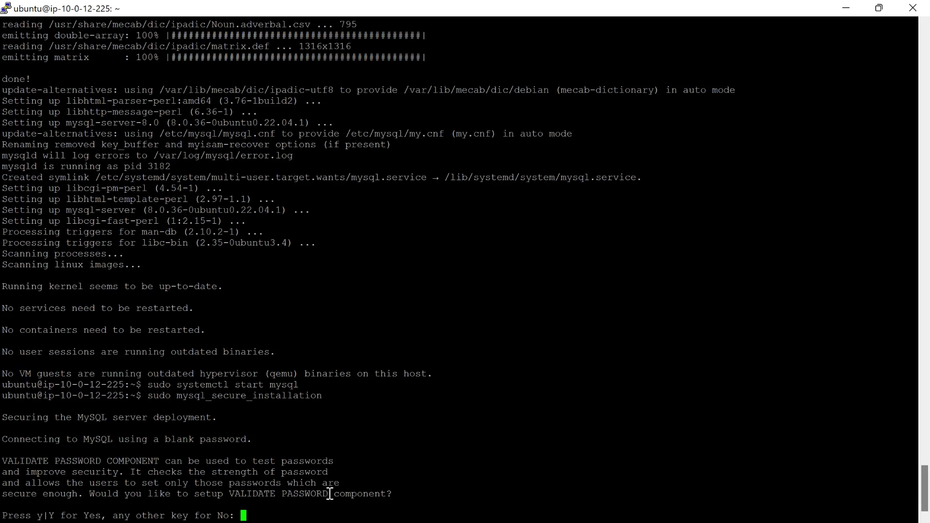
Enable the VALIDATE PASSWORD component with y and choose password validation policy level 2, STRONG
{"action": "type", "text": "y"}
{"action": "key", "text": "Return"}
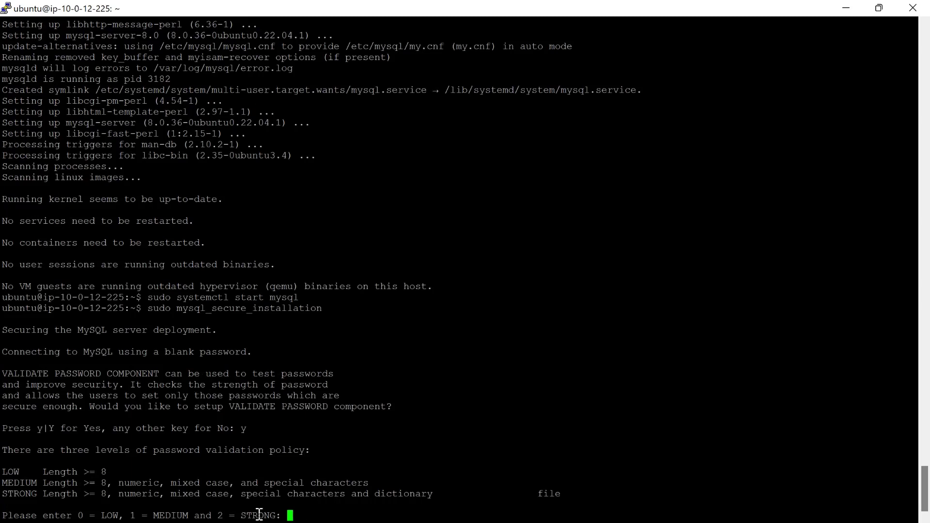
{"action": "type", "text": "2"}
{"action": "key", "text": "Return"}
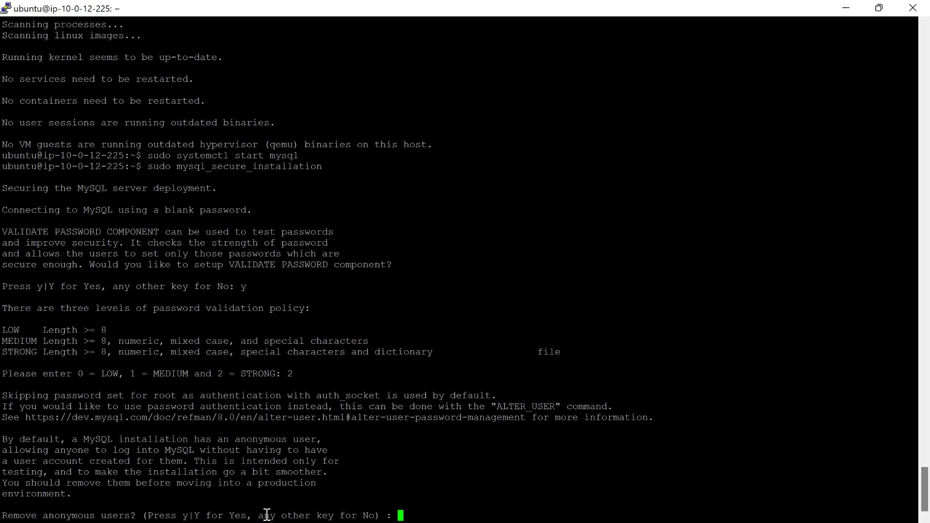
Answer y to remove the anonymous users and y to disallow remote root login
{"action": "type", "text": "y"}
{"action": "key", "text": "Return"}
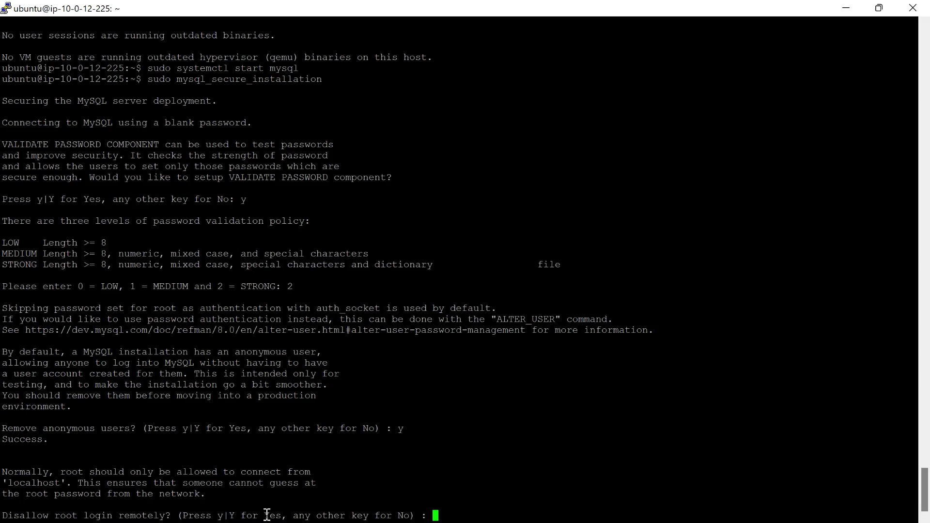
{"action": "type", "text": "y"}
{"action": "key", "text": "Return"}
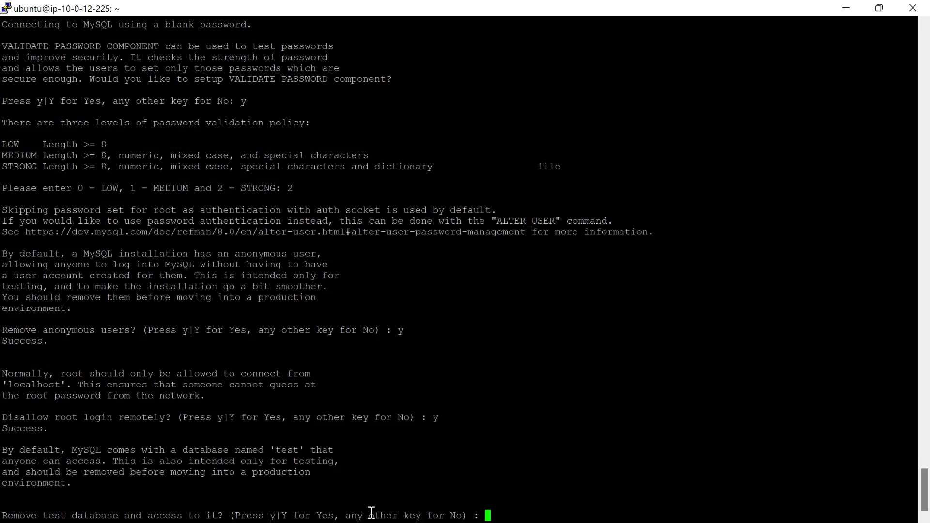
Answer y to remove the test database and access to it, and y to reload the privilege tables
{"action": "type", "text": "y"}
{"action": "key", "text": "Return"}
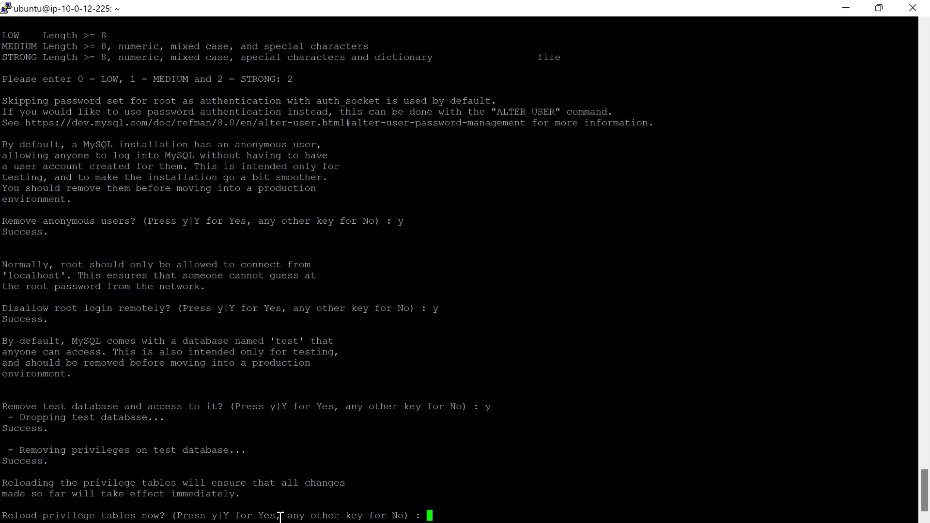
{"action": "type", "text": "y"}
{"action": "key", "text": "Return"}
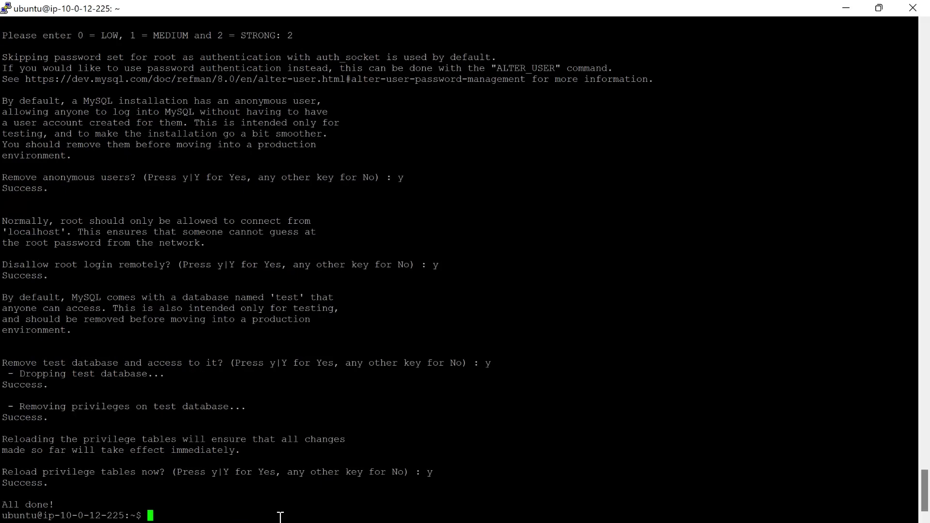